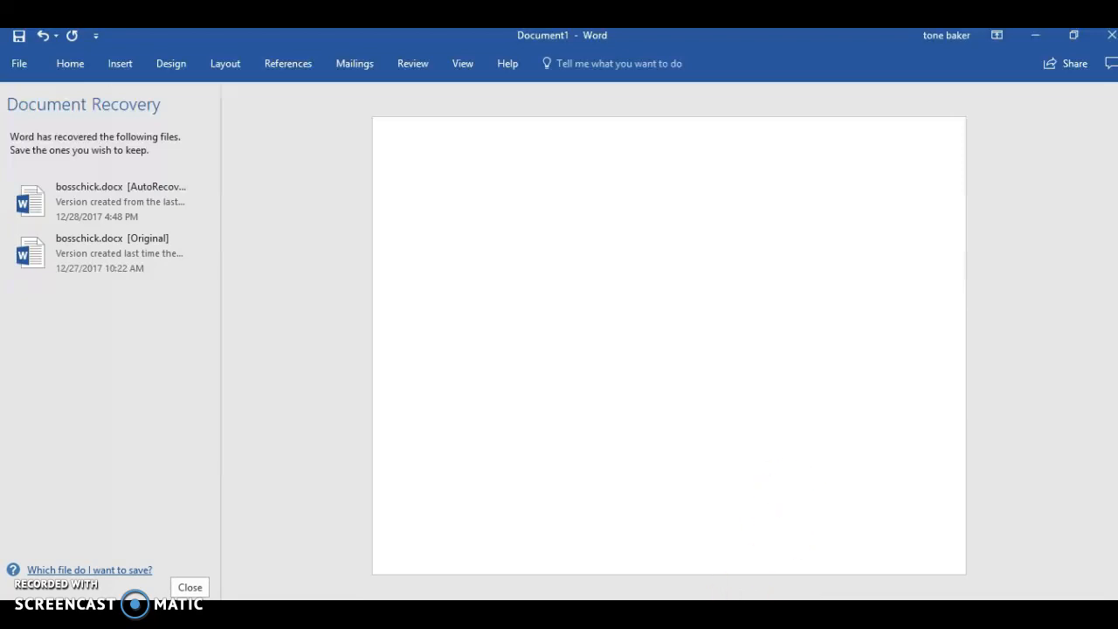
Switch to the thelittlemermaid2 file in Publisher and delete the teal polka-dot picture behind the mermaid label
click(445, 563)
click(491, 198)
drag(624, 163, 633, 214)
click(620, 181)
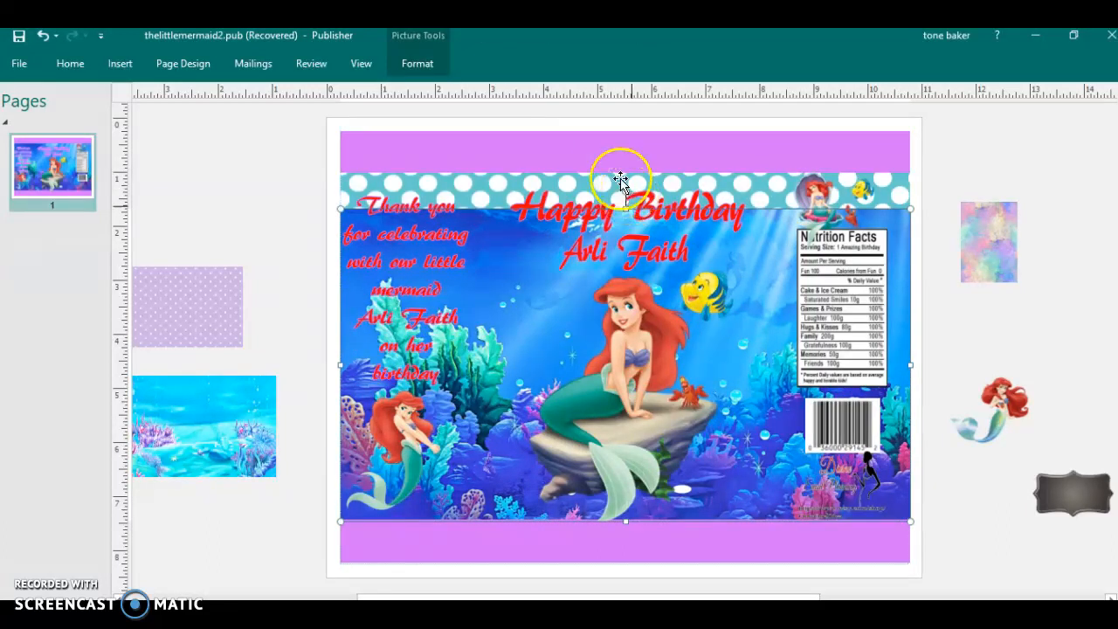
click(620, 180)
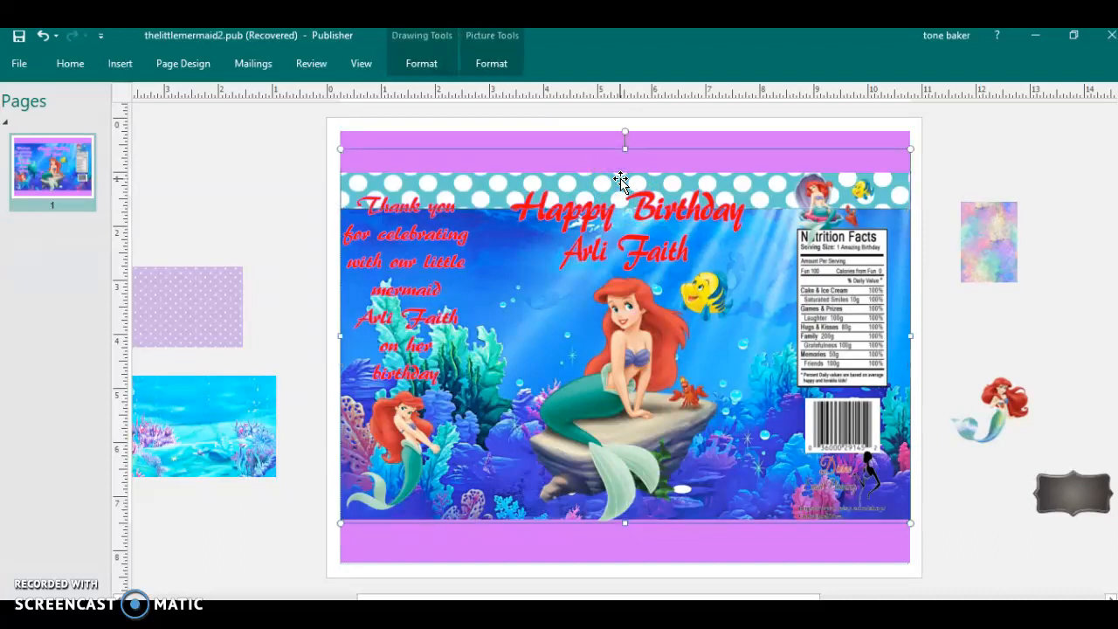
key(Delete)
Select the label's middle panel outline and check its height
click(476, 201)
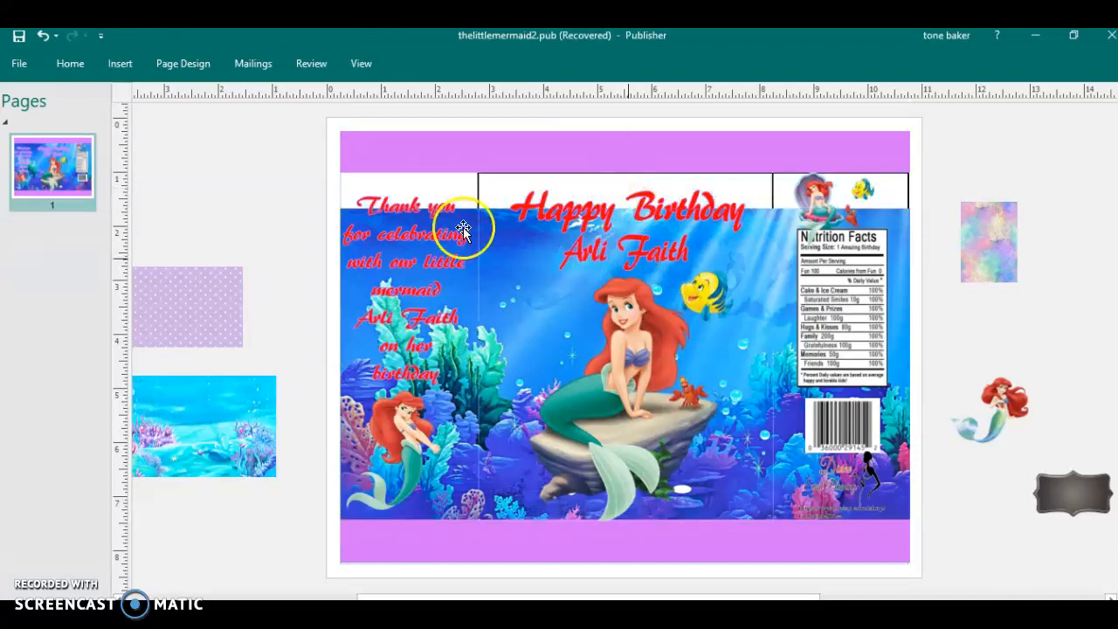
click(482, 183)
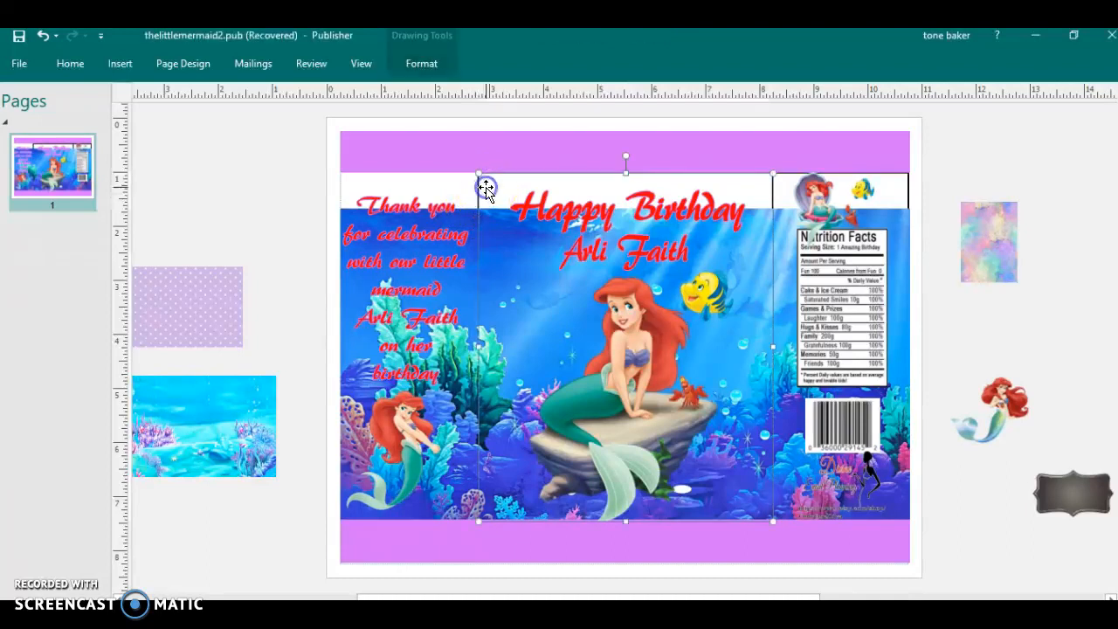
click(428, 64)
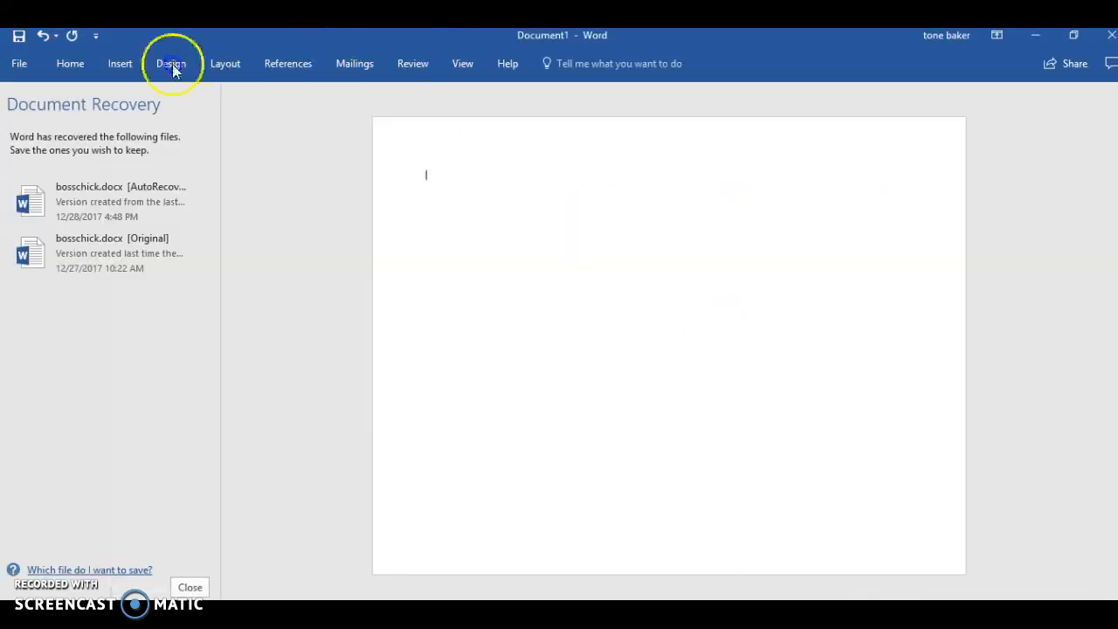
Draw a rectangle about 6.14" high and 5.17" wide in the middle of the blank Word page
click(123, 64)
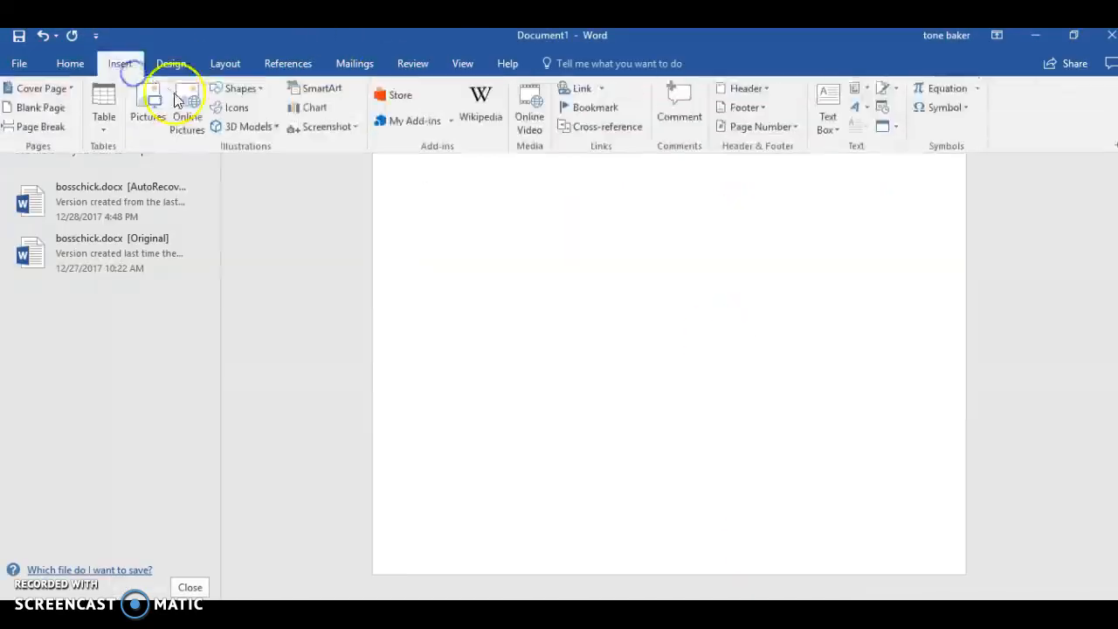
click(237, 90)
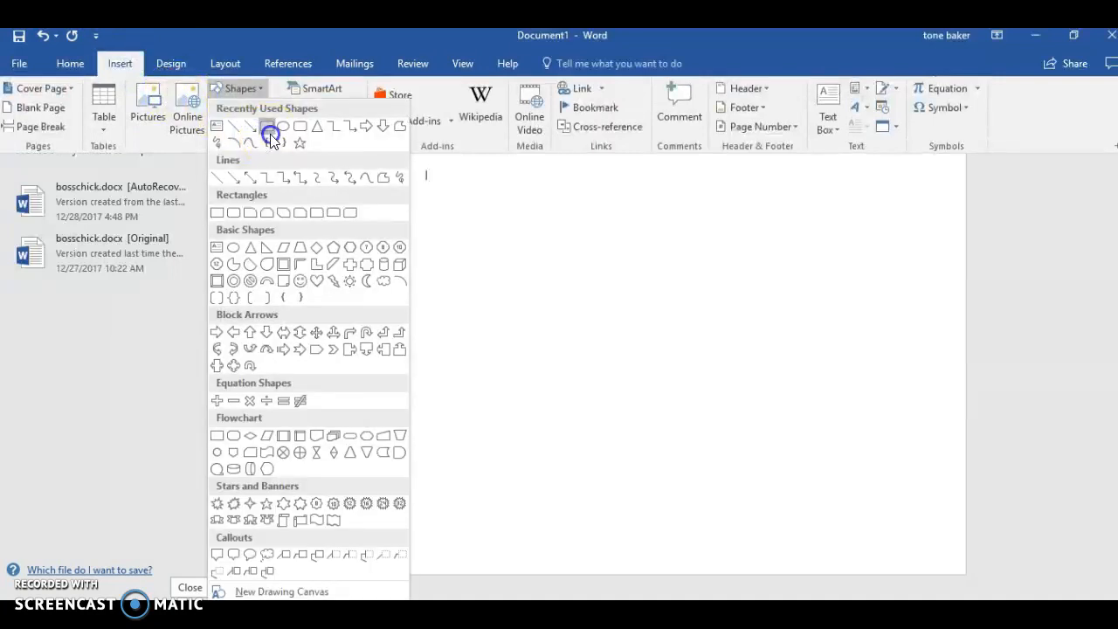
click(269, 133)
mouse_move(542, 159)
mouse_down()
mouse_move(623, 342)
mouse_move(801, 396)
mouse_move(822, 490)
mouse_up()
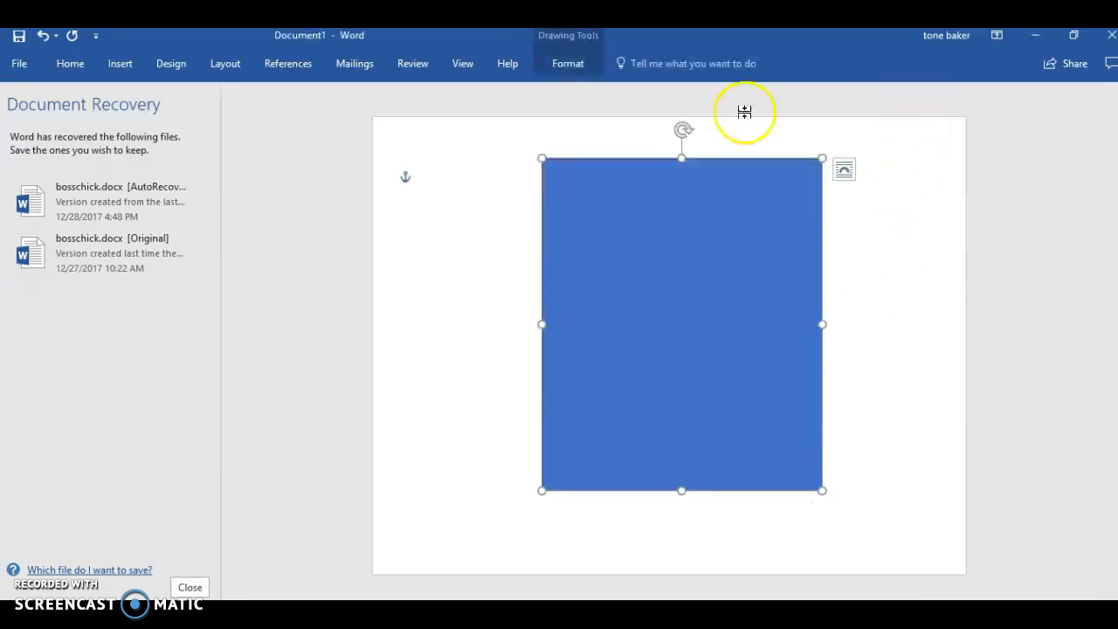
Set the rectangle's height to 6.44"
click(568, 63)
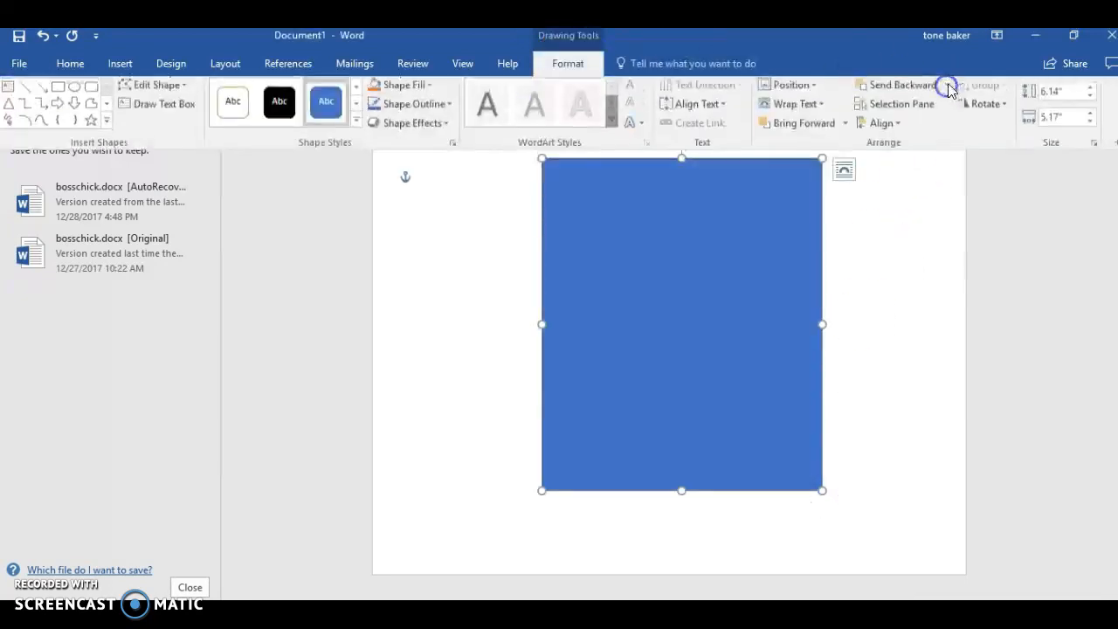
click(1077, 96)
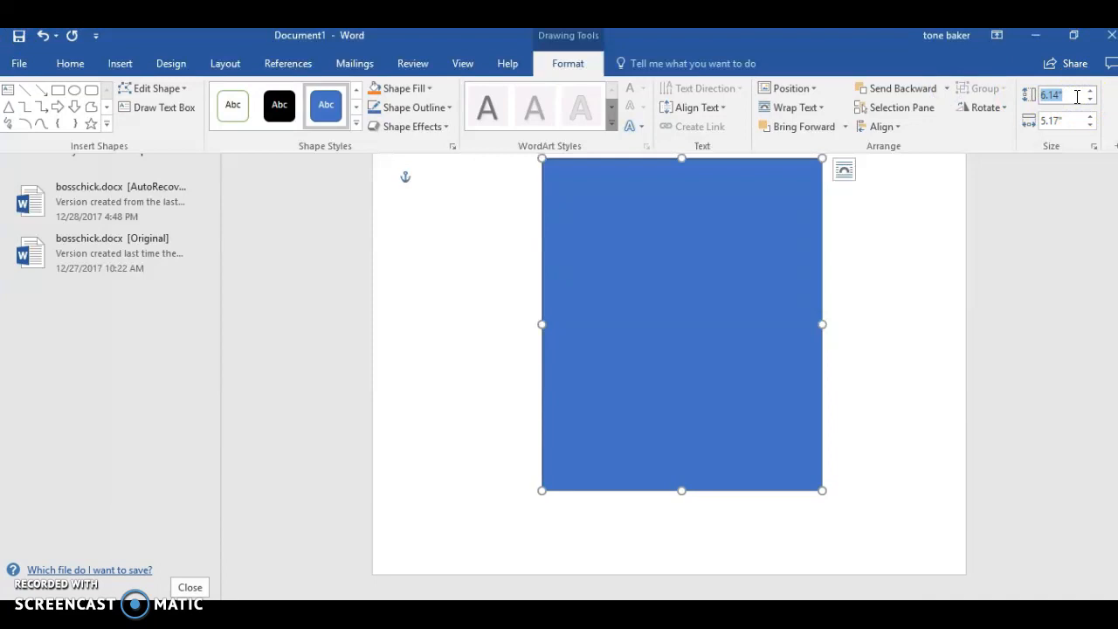
text(6.44)
click(909, 332)
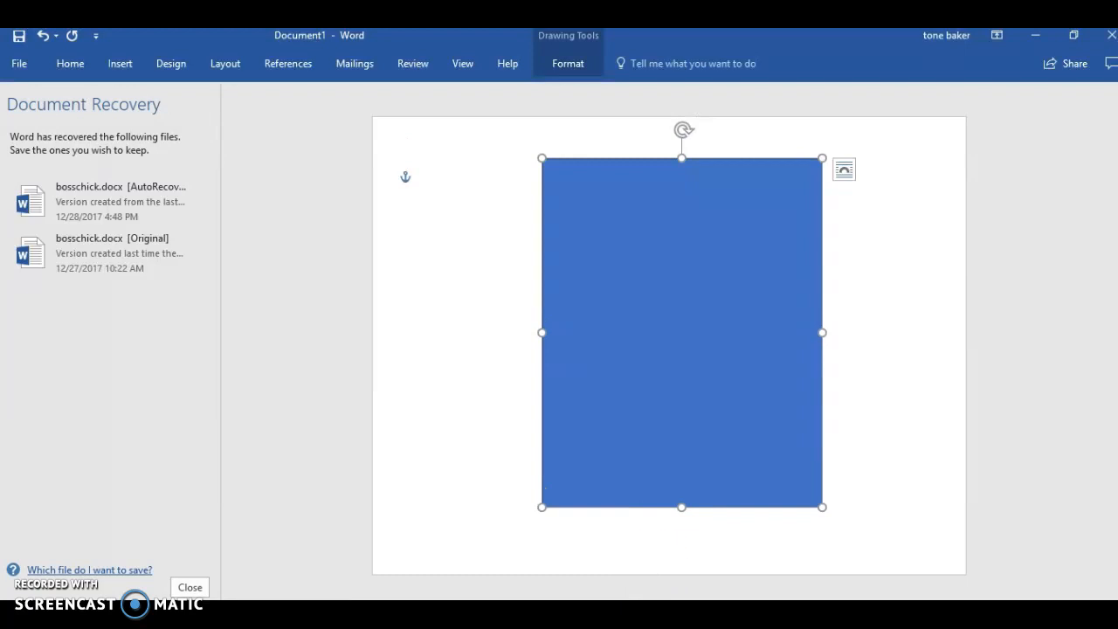
Switch to Publisher and check the width of the mermaid label's middle panel
mouse_move(646, 612)
click(507, 591)
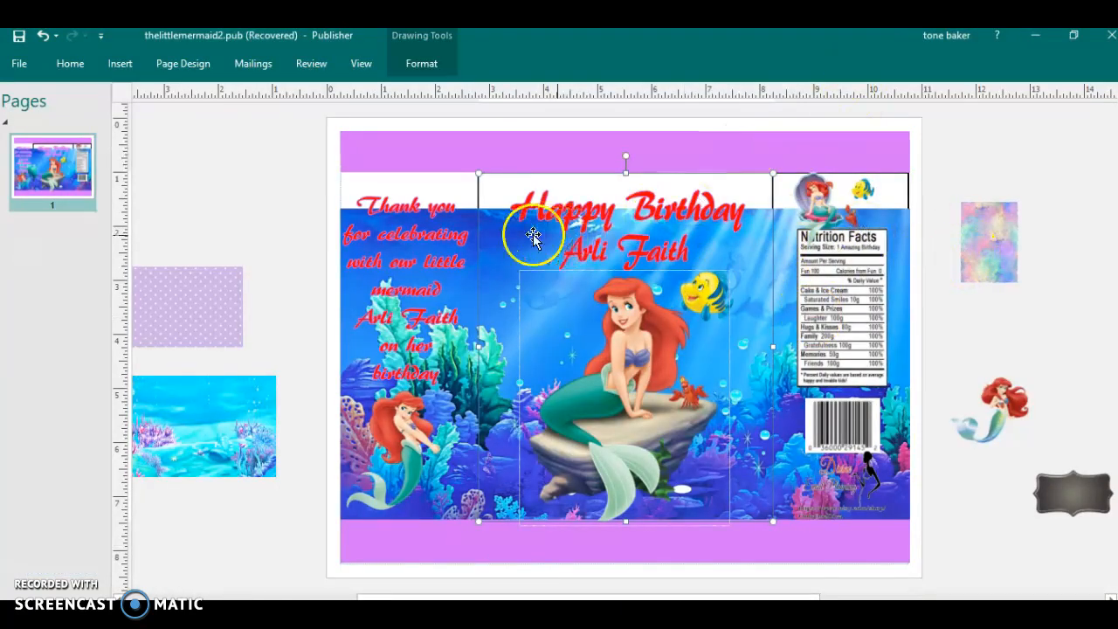
click(424, 64)
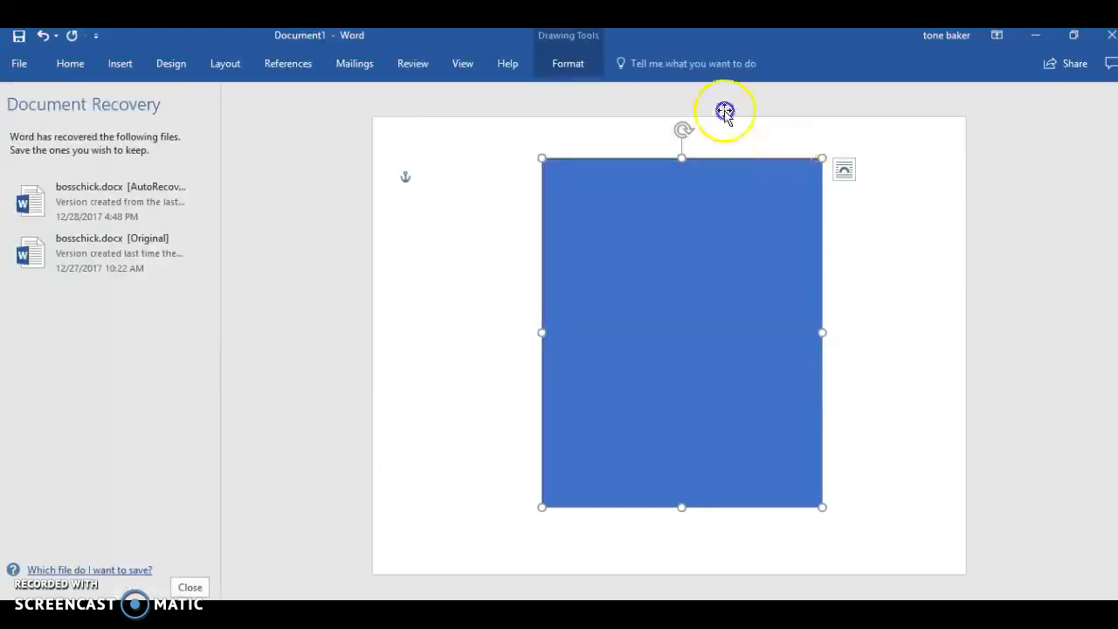
Return to the Word document and set the rectangle's width to 5.45"
click(546, 70)
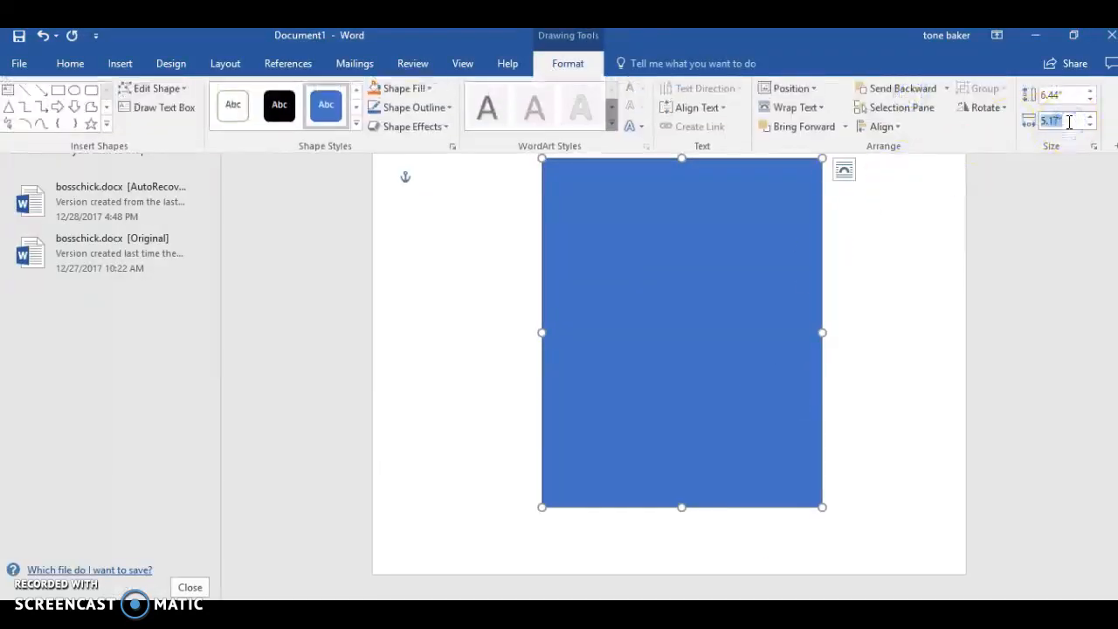
text(5)
click(932, 234)
Examine the rectangle's layout options, checking the In Front of Text wrapping
click(726, 293)
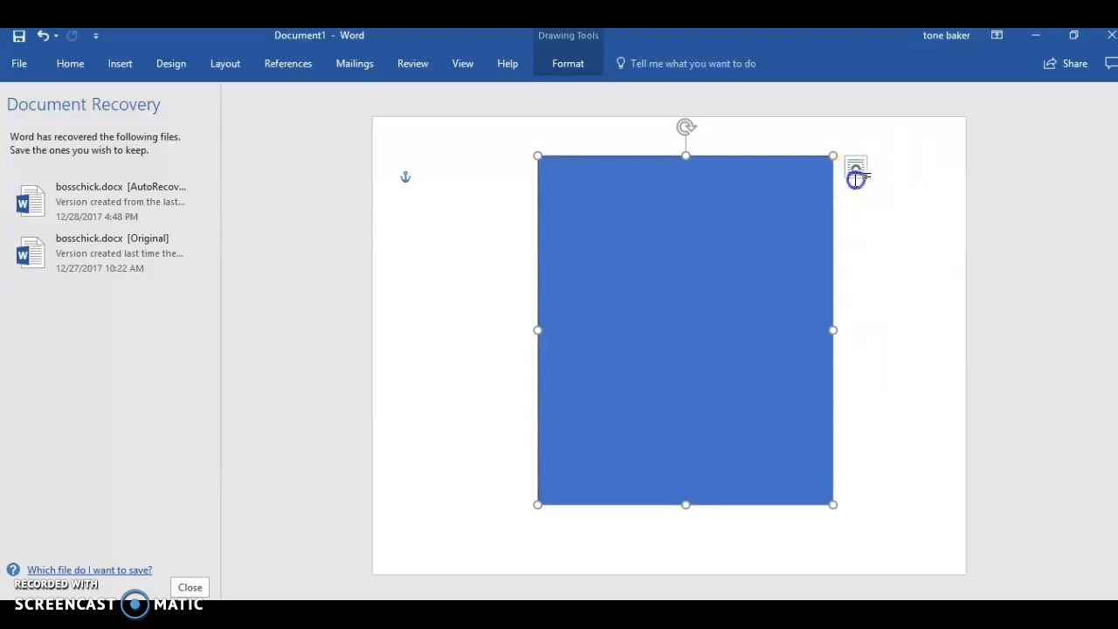
click(855, 171)
click(788, 227)
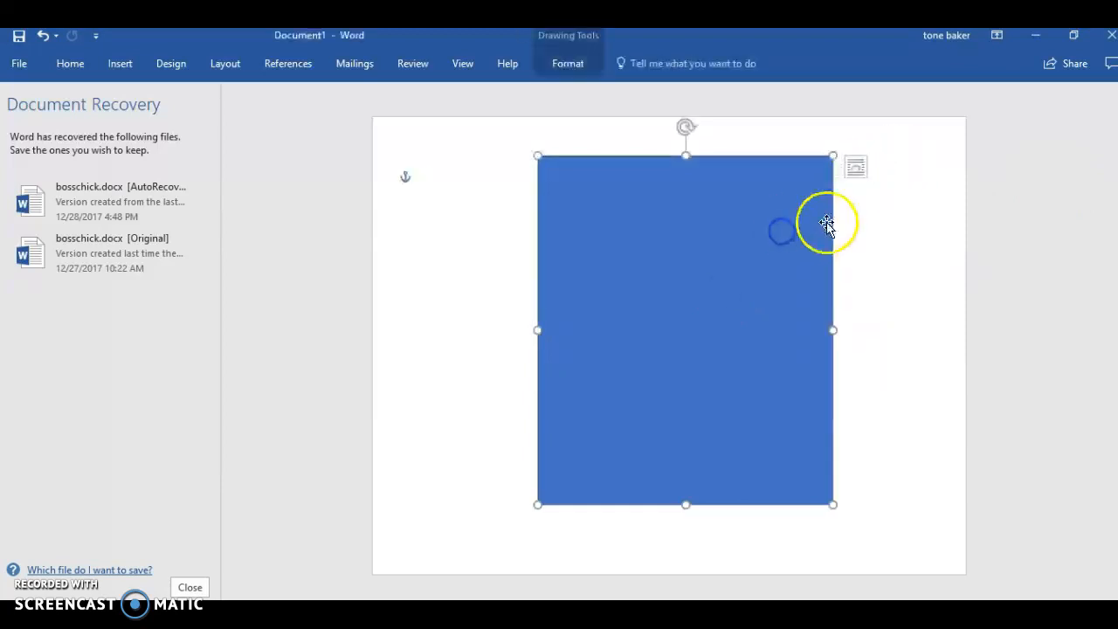
click(855, 167)
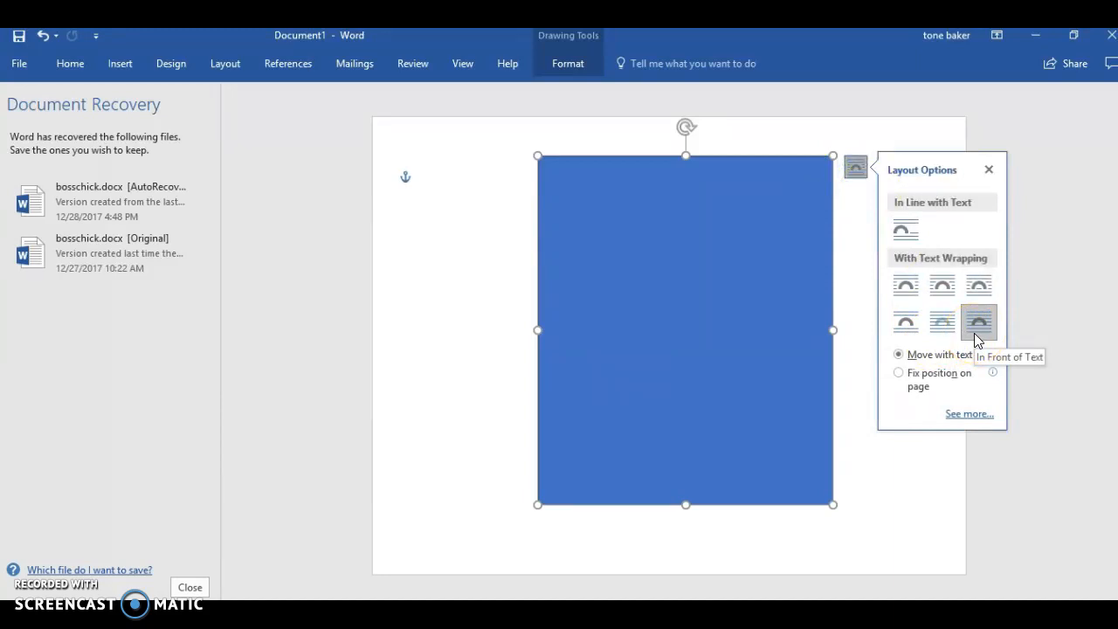
click(840, 292)
Move the rectangle slightly down and nudge it horizontally toward the center of the page
mouse_move(789, 292)
mouse_down()
mouse_move(816, 394)
mouse_move(691, 309)
mouse_move(761, 365)
mouse_move(738, 304)
mouse_move(747, 292)
mouse_move(774, 294)
mouse_up()
key(Right)
key(Right)
key(Right)
key(Right)
key(Right)
key(Right)
key(Right)
key(Right)
key(Right)
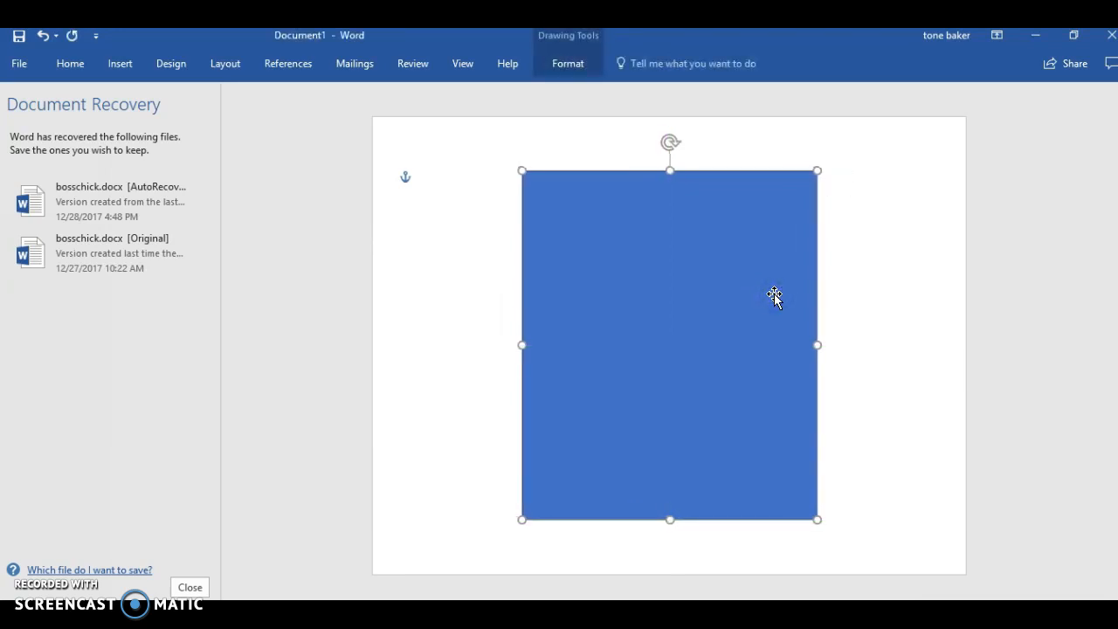
key(Right)
key(Right)
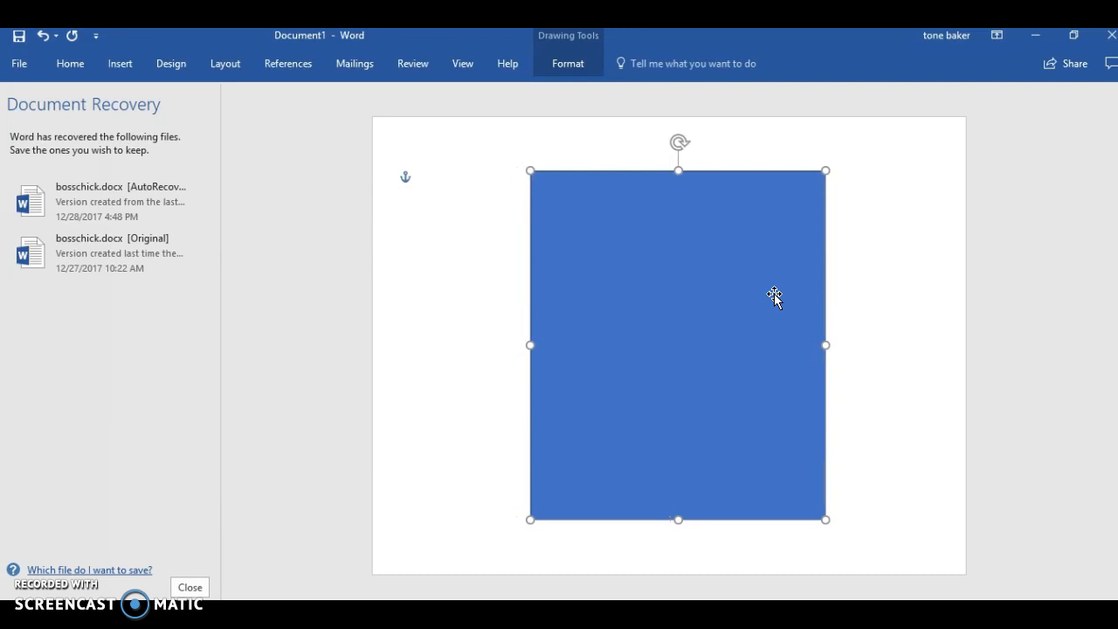
key(Left)
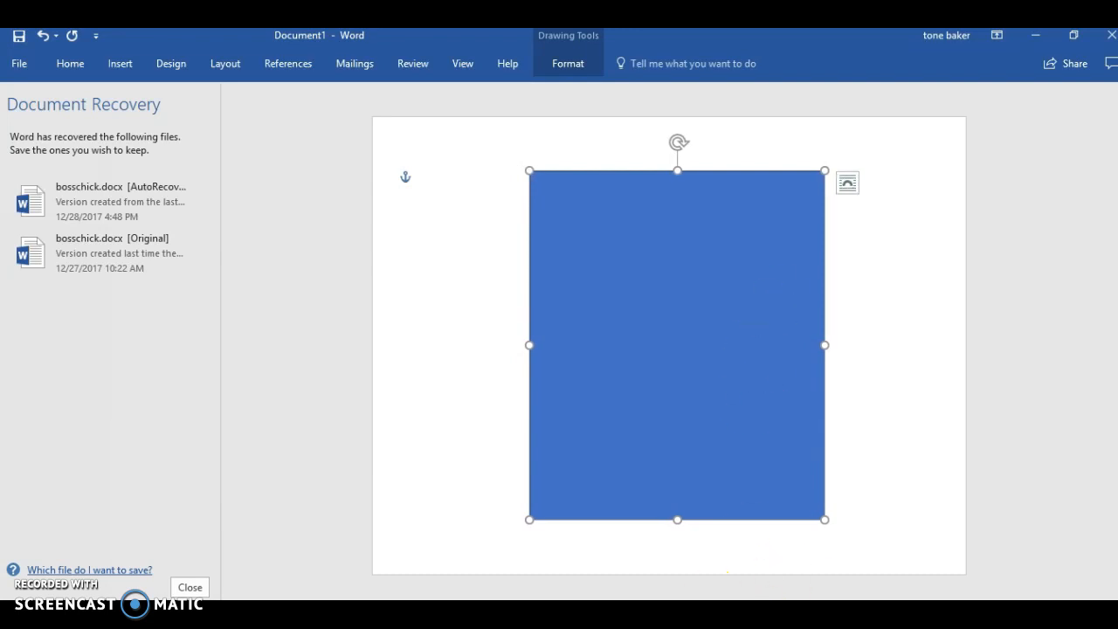
Look at the mermaid label in Publisher again and return to the Word document
click(446, 559)
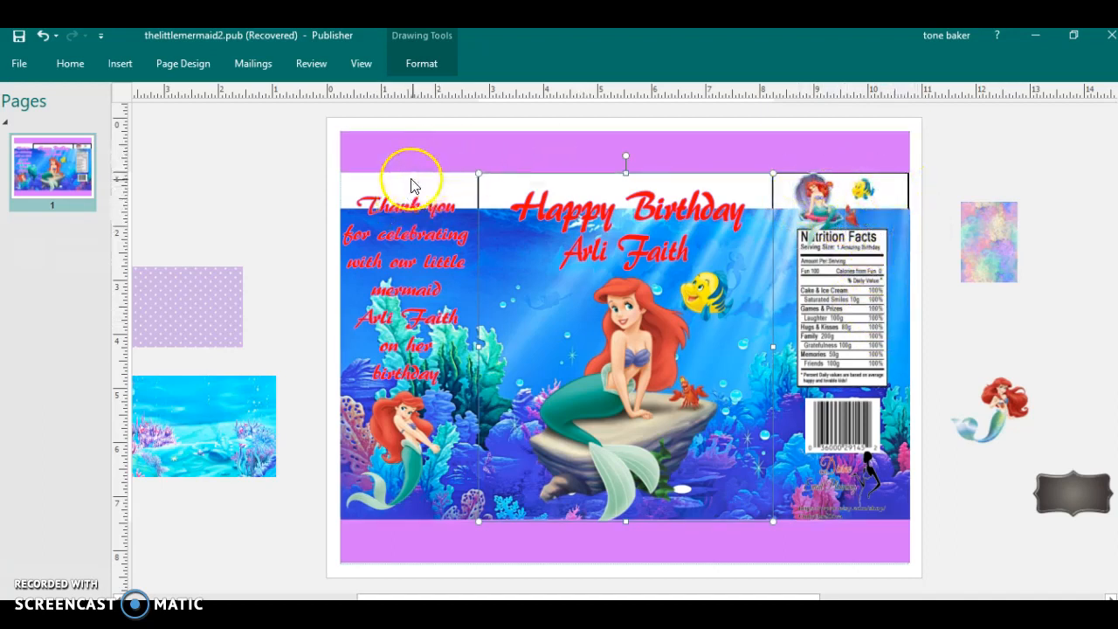
mouse_move(631, 615)
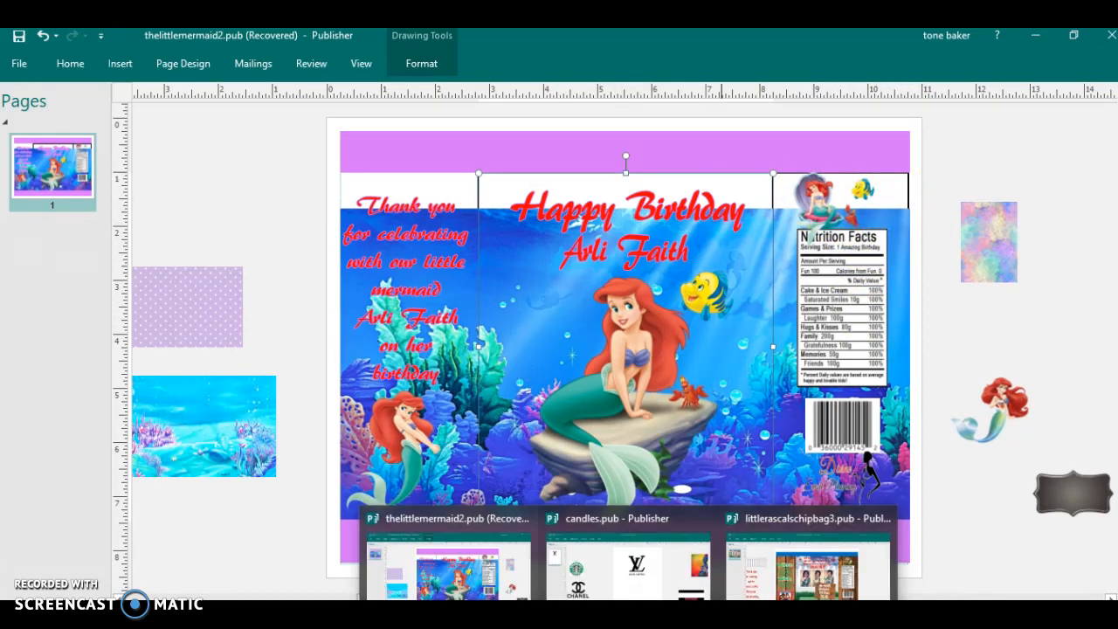
click(664, 407)
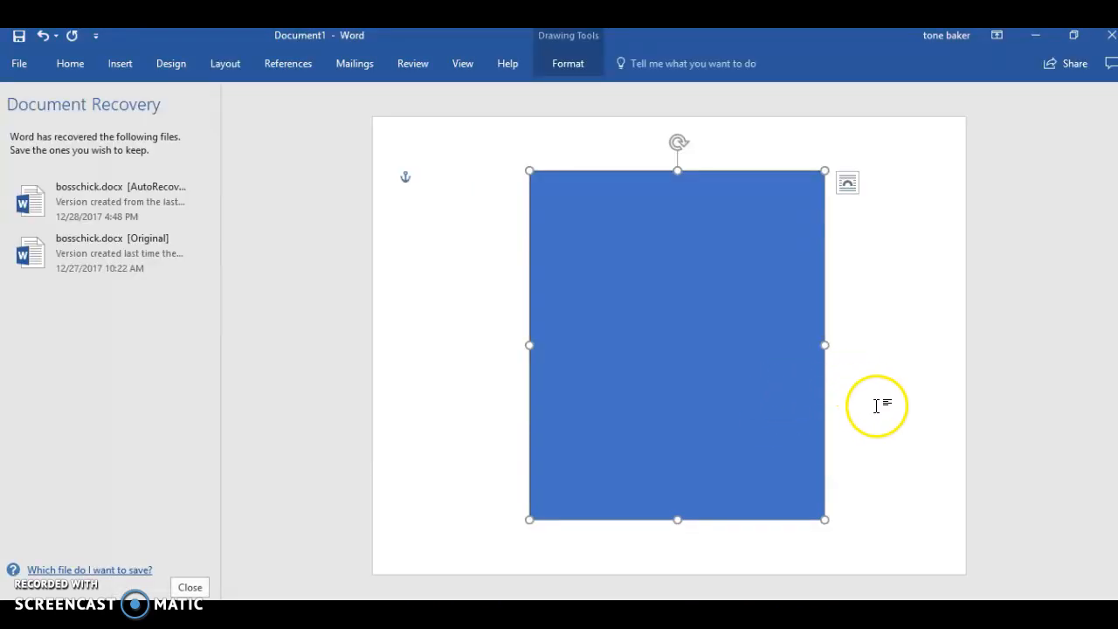
Reselect the rectangle and shift it slightly left to center it on the page
click(876, 405)
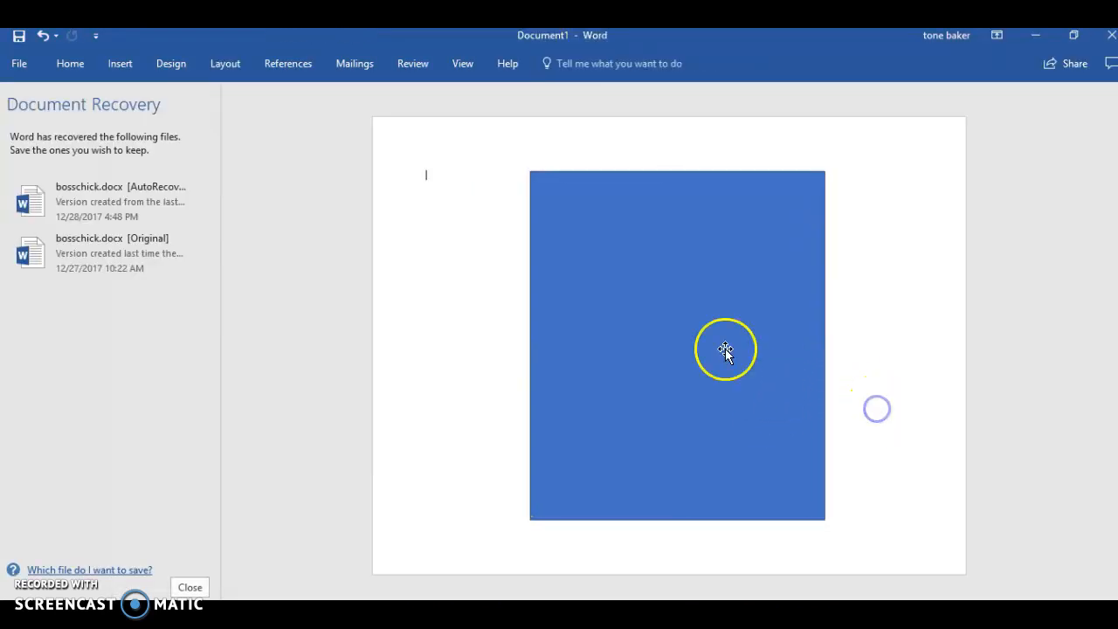
click(625, 297)
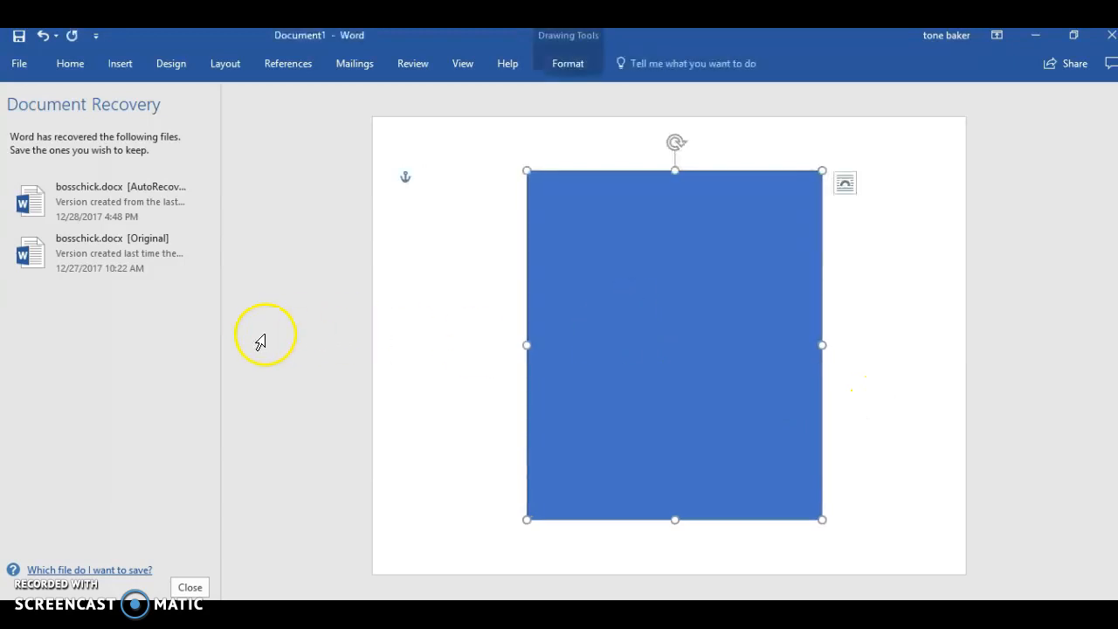
click(260, 342)
click(626, 347)
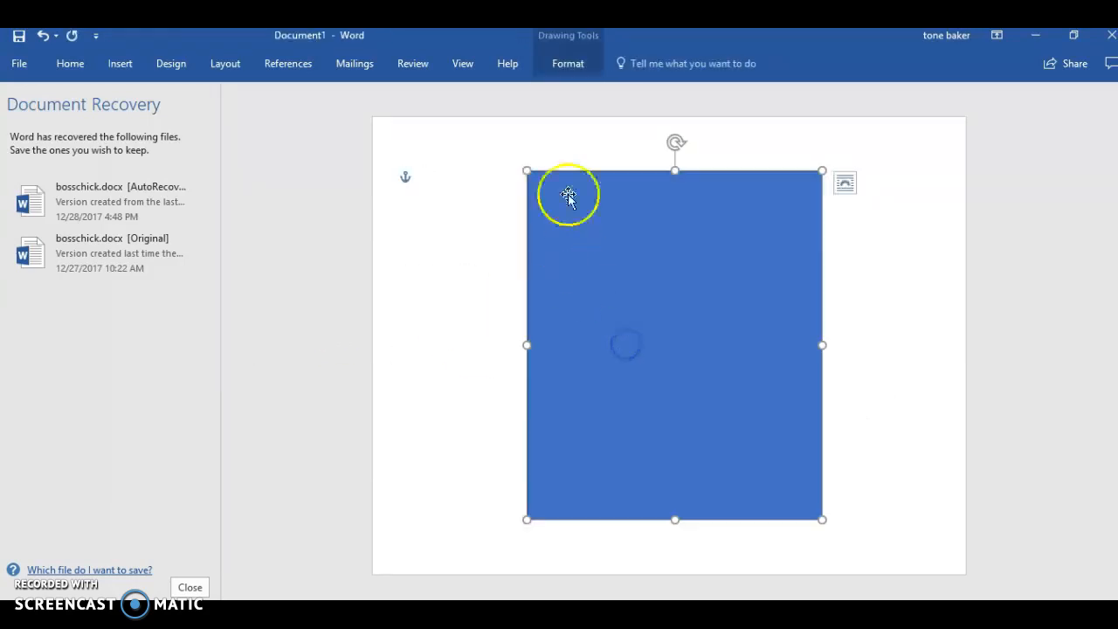
Set the rectangle's shape fill to No Fill
click(569, 68)
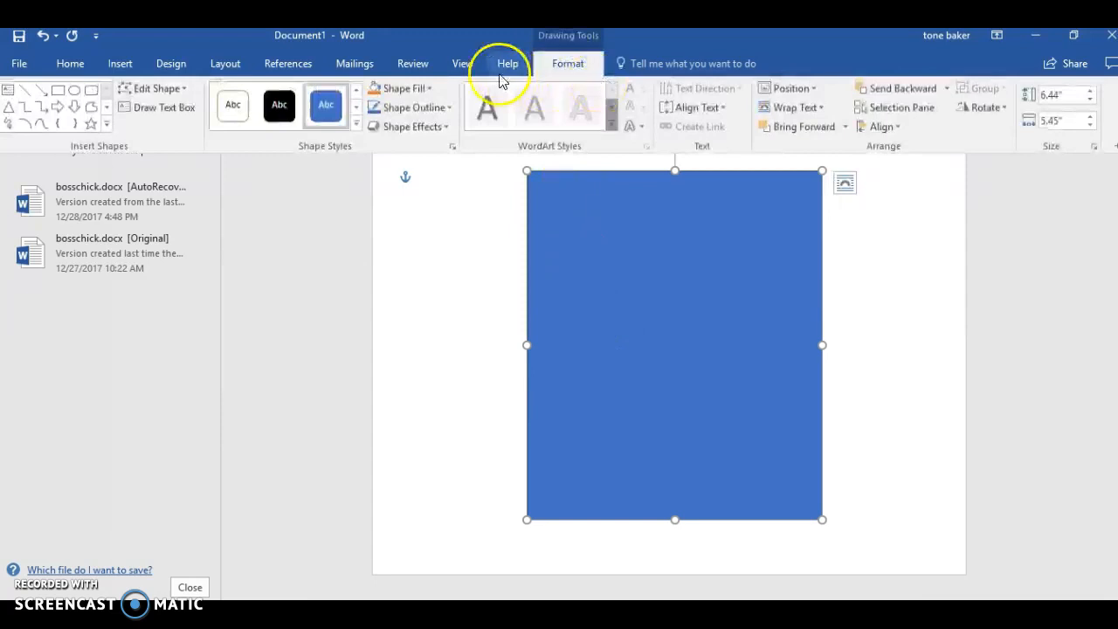
click(427, 89)
click(415, 234)
click(457, 303)
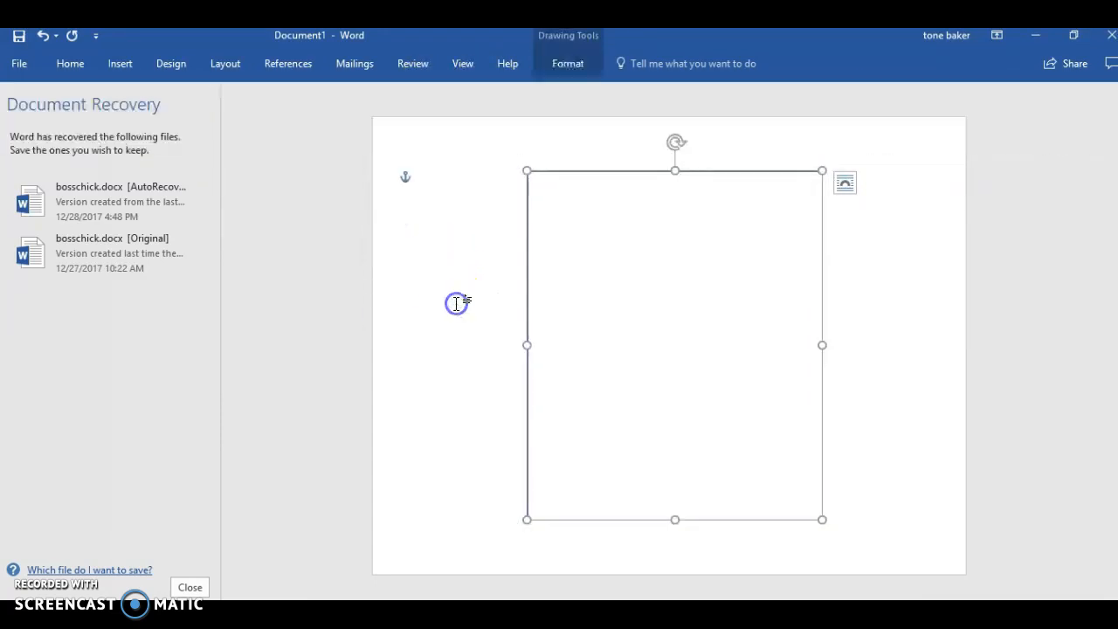
Change the rectangle's outline color to black and deselect it
click(569, 63)
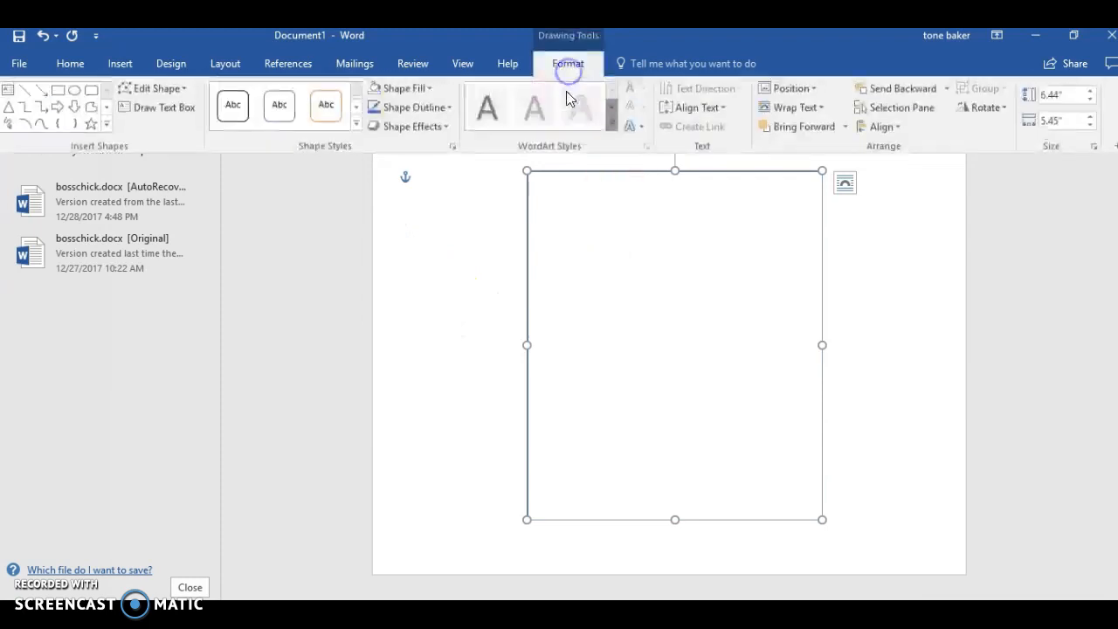
click(412, 108)
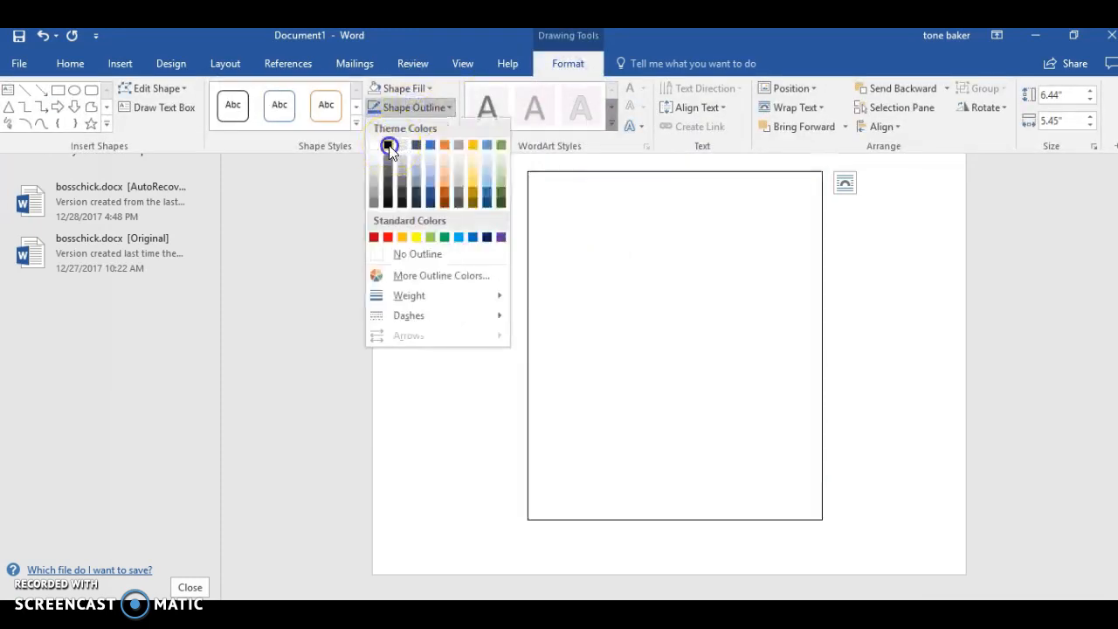
click(388, 146)
click(408, 108)
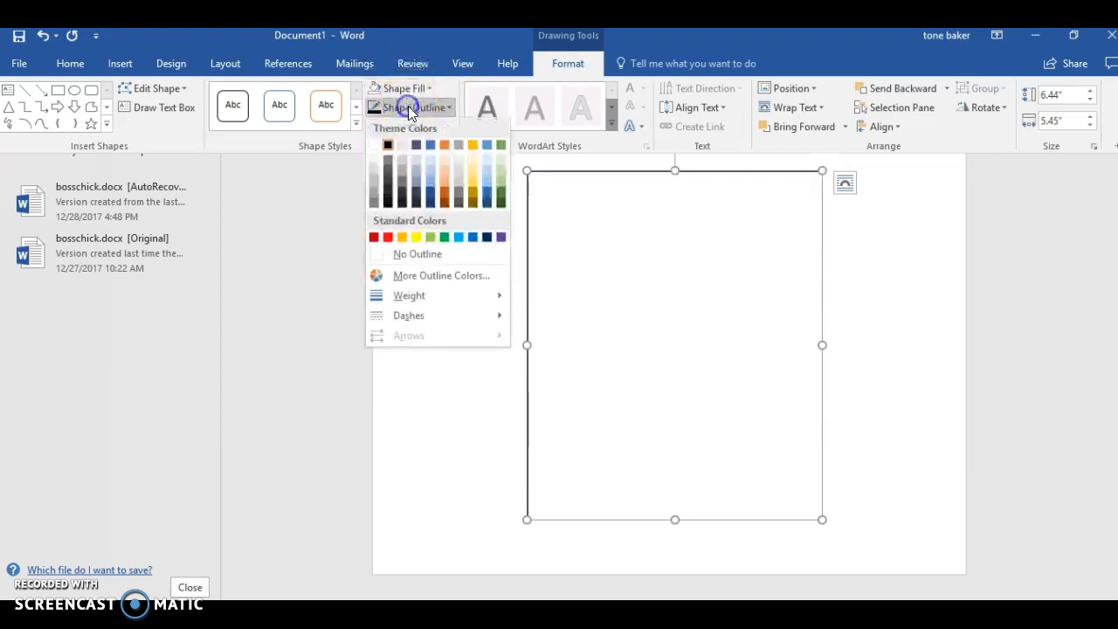
click(300, 334)
click(378, 352)
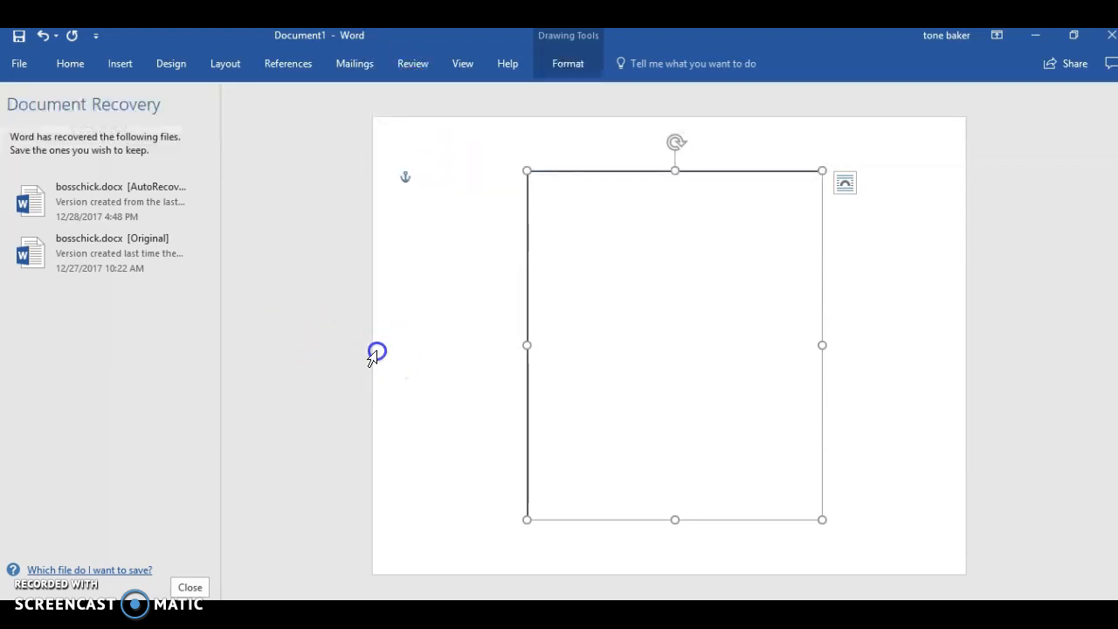
click(410, 355)
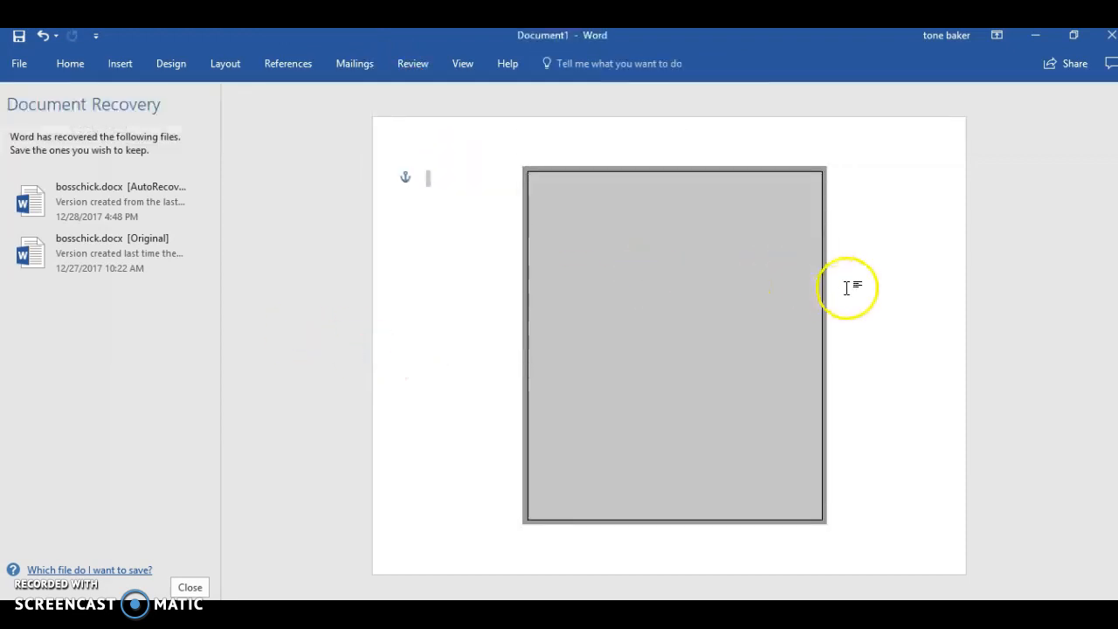
click(868, 301)
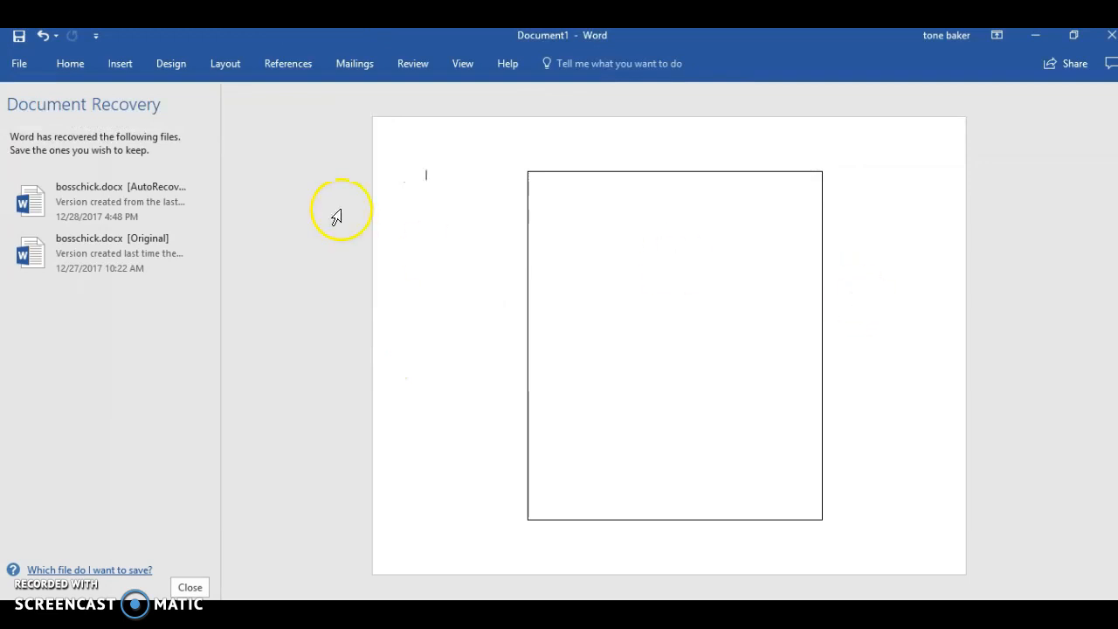
Insert the picture dinocharge.png from the Downloads folder into the document
click(122, 64)
click(148, 106)
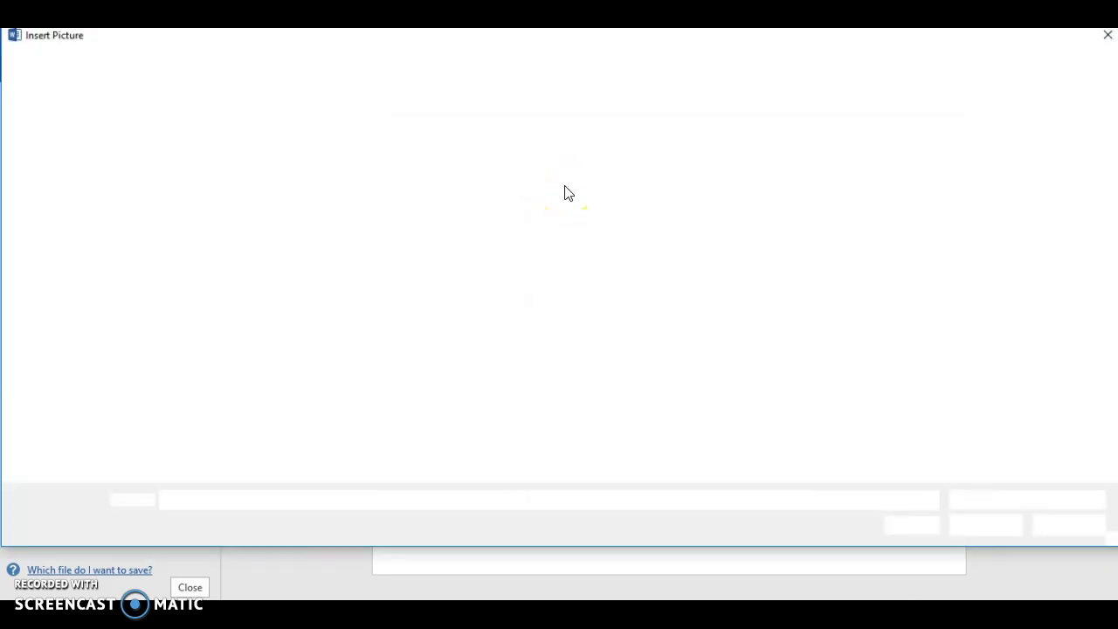
click(84, 173)
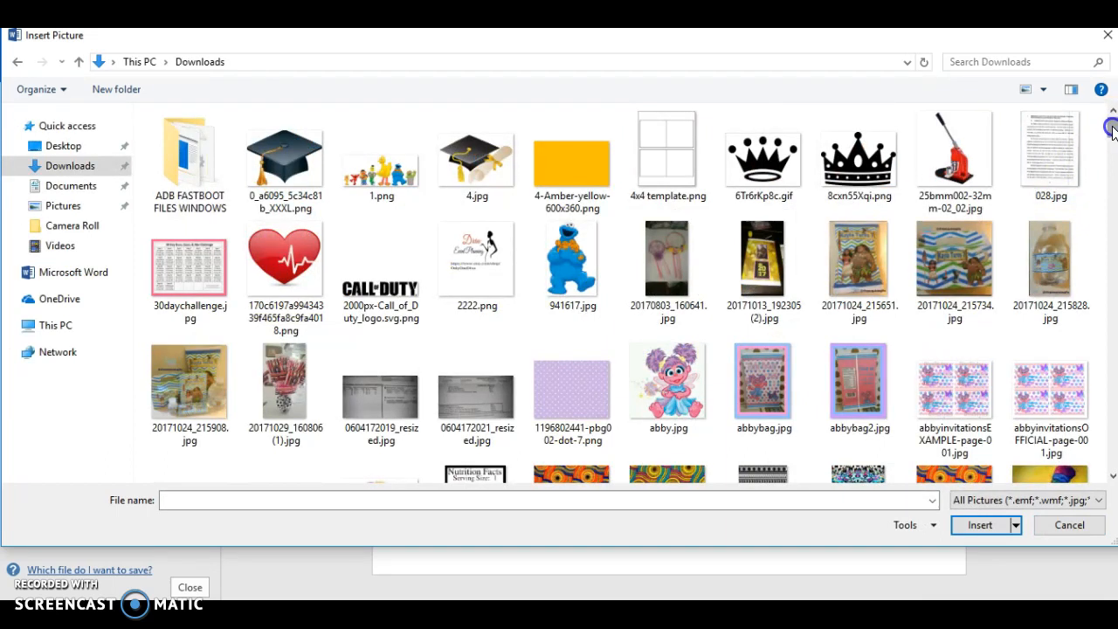
drag(1112, 129, 1113, 181)
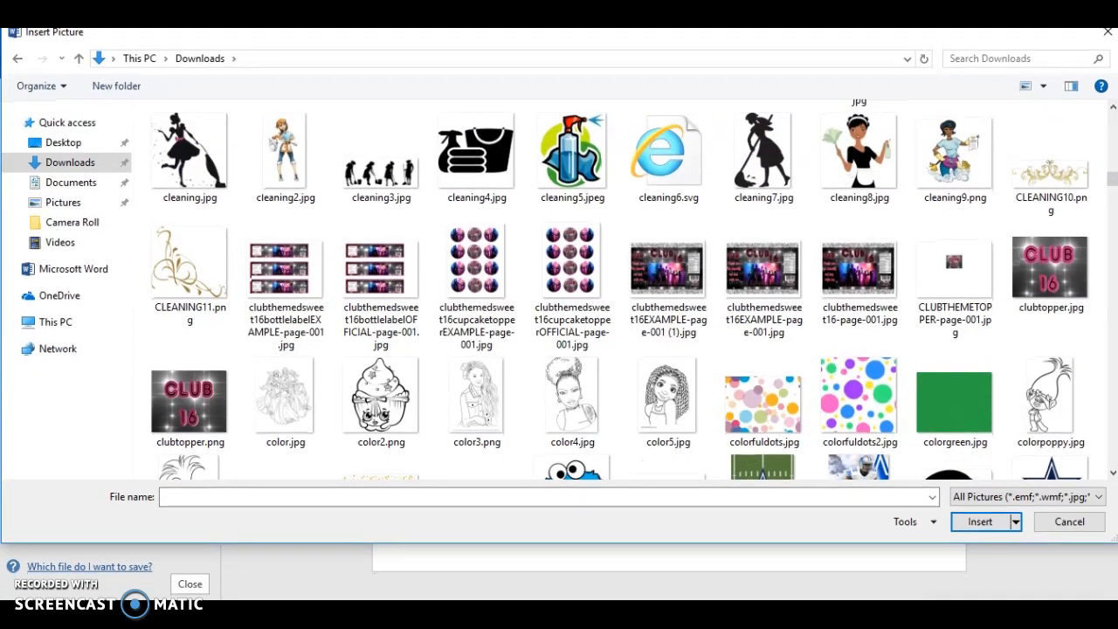
drag(1114, 183, 1114, 198)
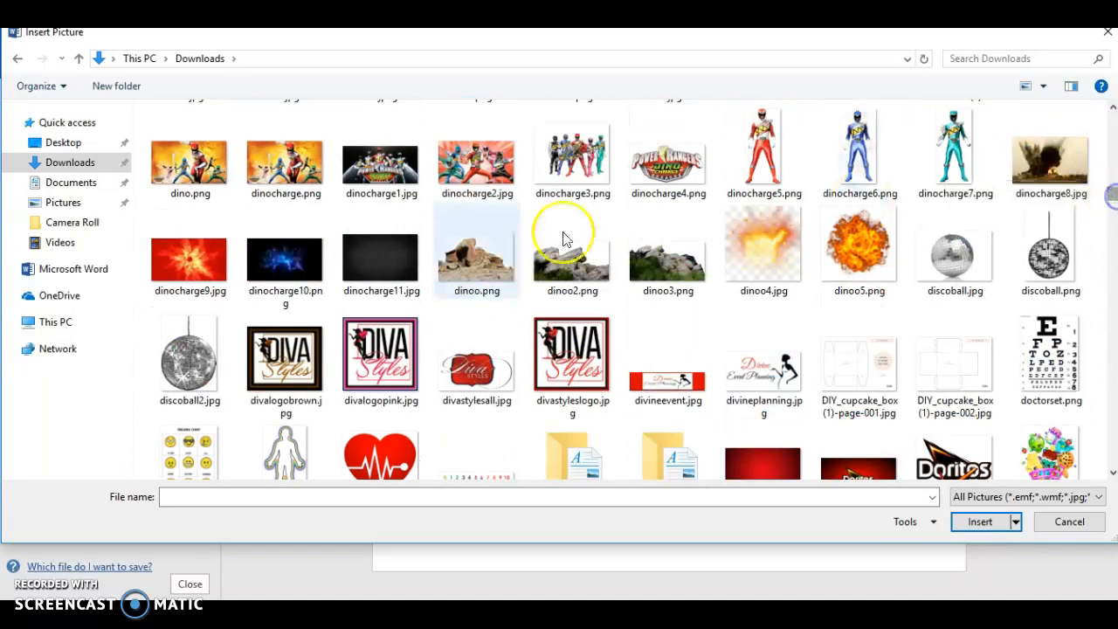
click(280, 179)
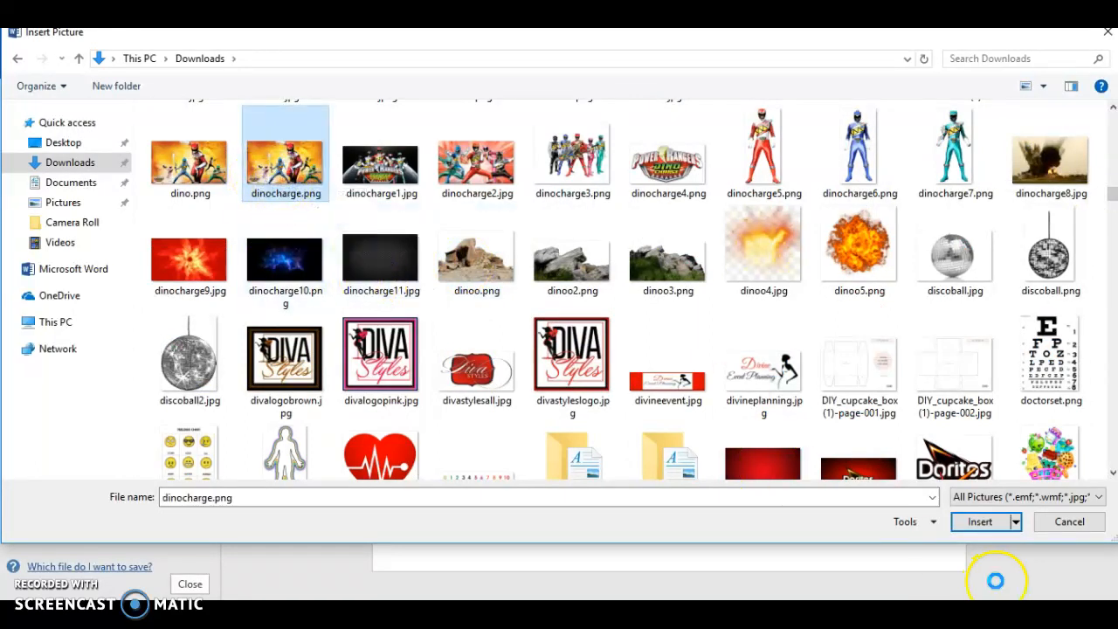
click(984, 526)
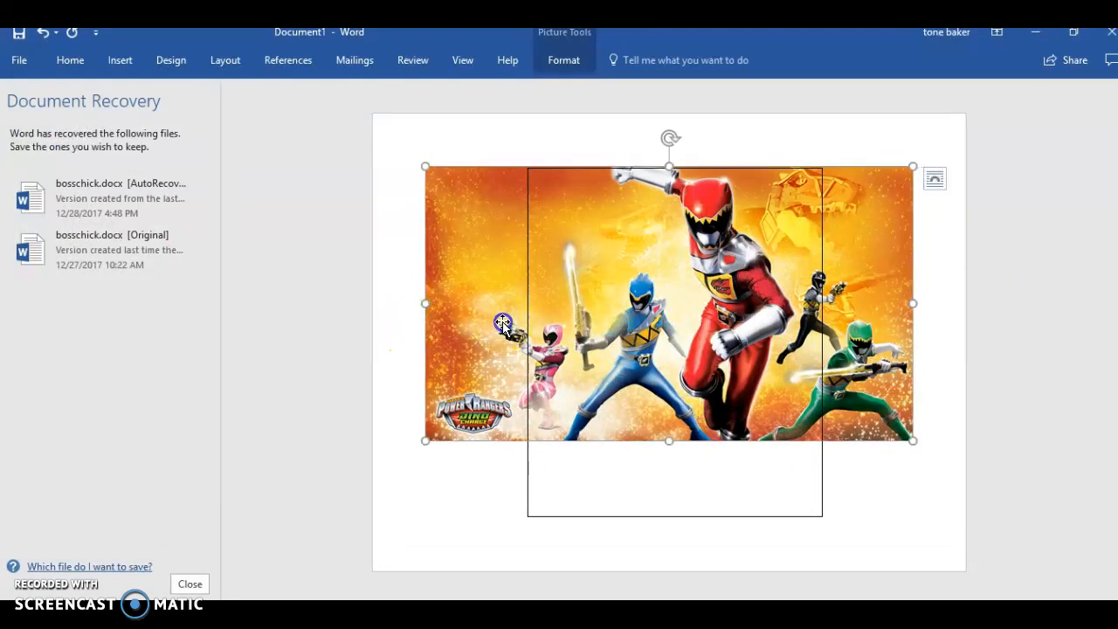
Set the Power Rangers picture's text wrapping to In Front of Text so it can be placed over the rectangle
click(933, 179)
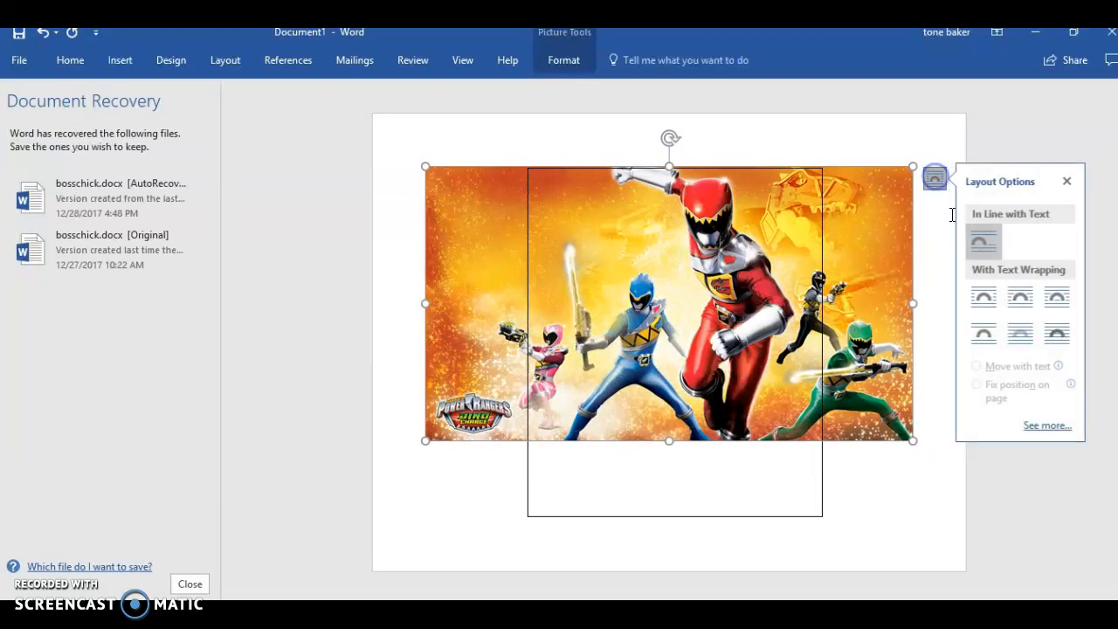
click(1059, 339)
drag(873, 307, 862, 332)
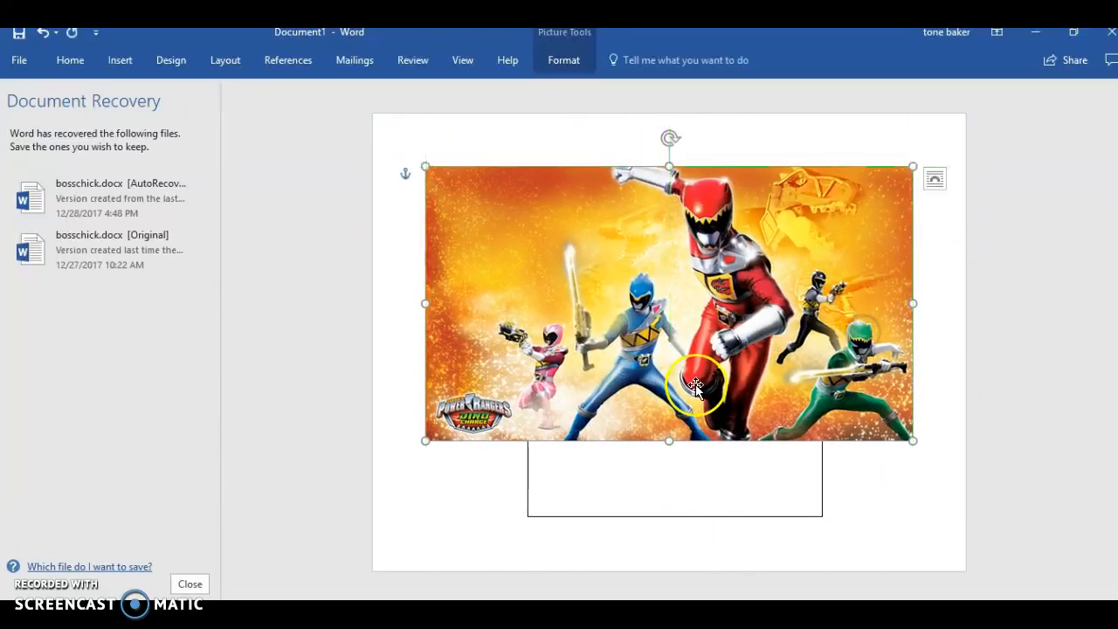
Stretch the picture down to the rectangle's lower edge and widen it on both sides almost to the page edges
drag(669, 442, 664, 522)
click(410, 341)
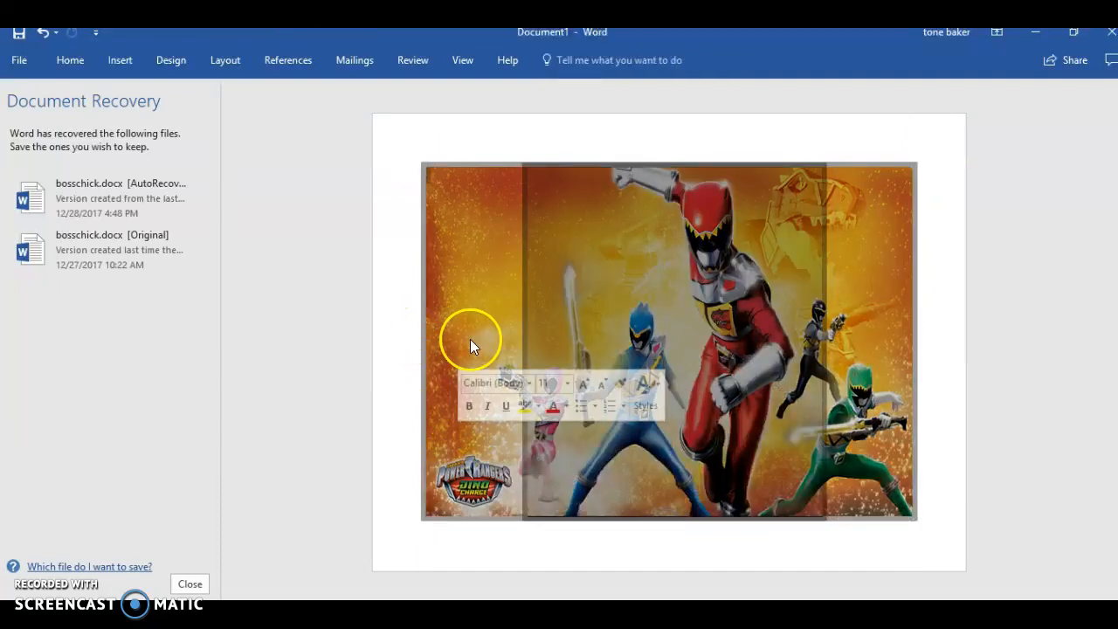
click(451, 367)
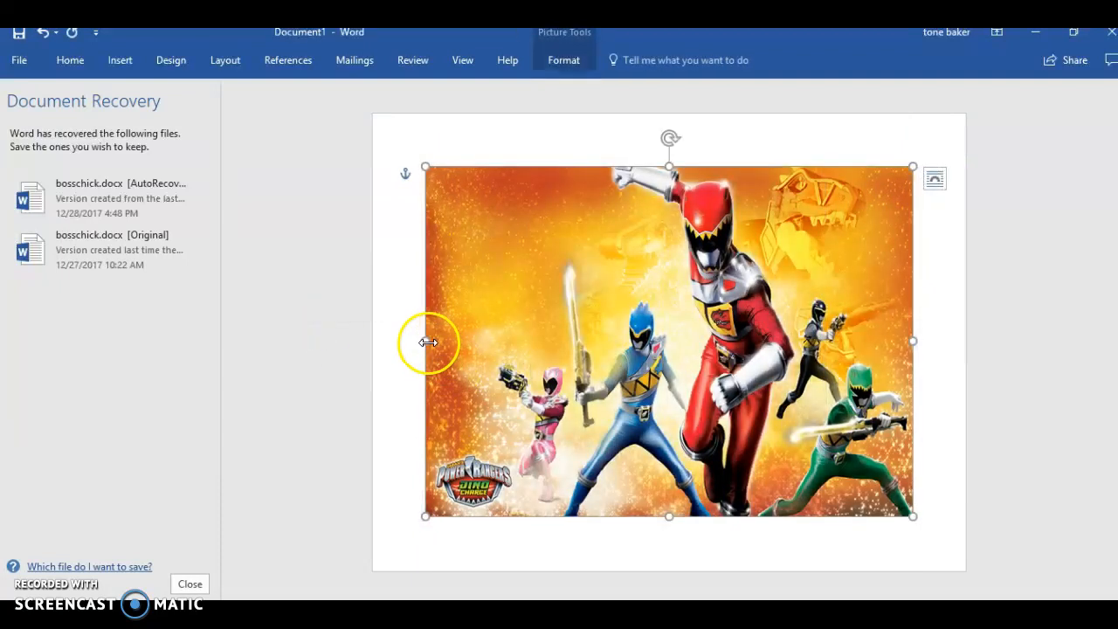
drag(426, 341, 379, 332)
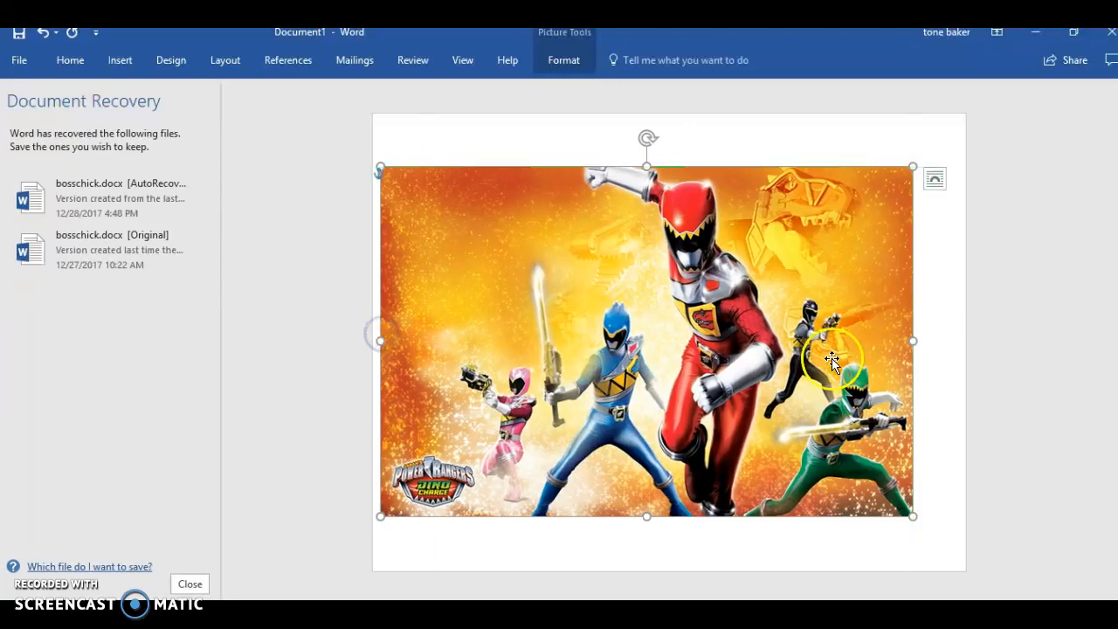
drag(915, 341, 959, 345)
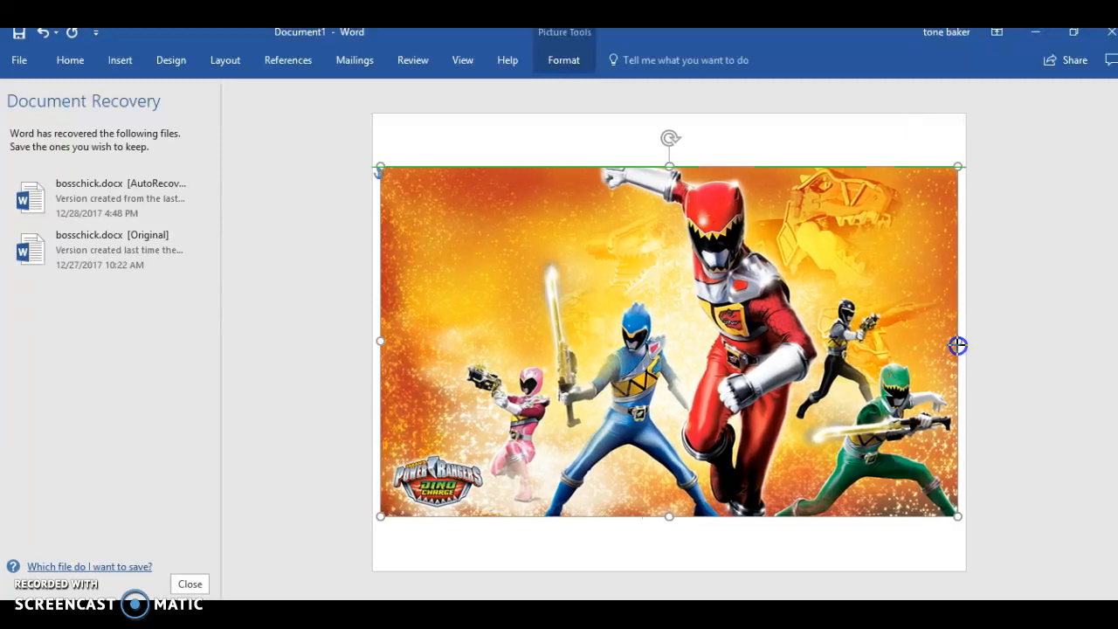
click(990, 352)
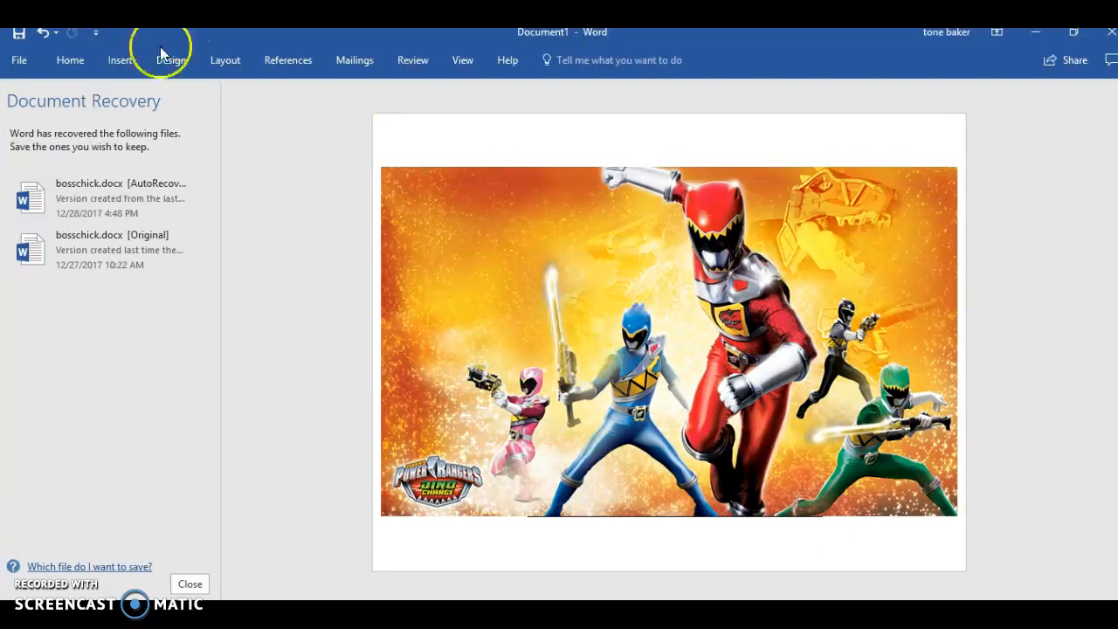
Draw a rectangle bar about 0.7" high and 10.68" wide directly beneath the picture, matching the picture's full width
click(123, 59)
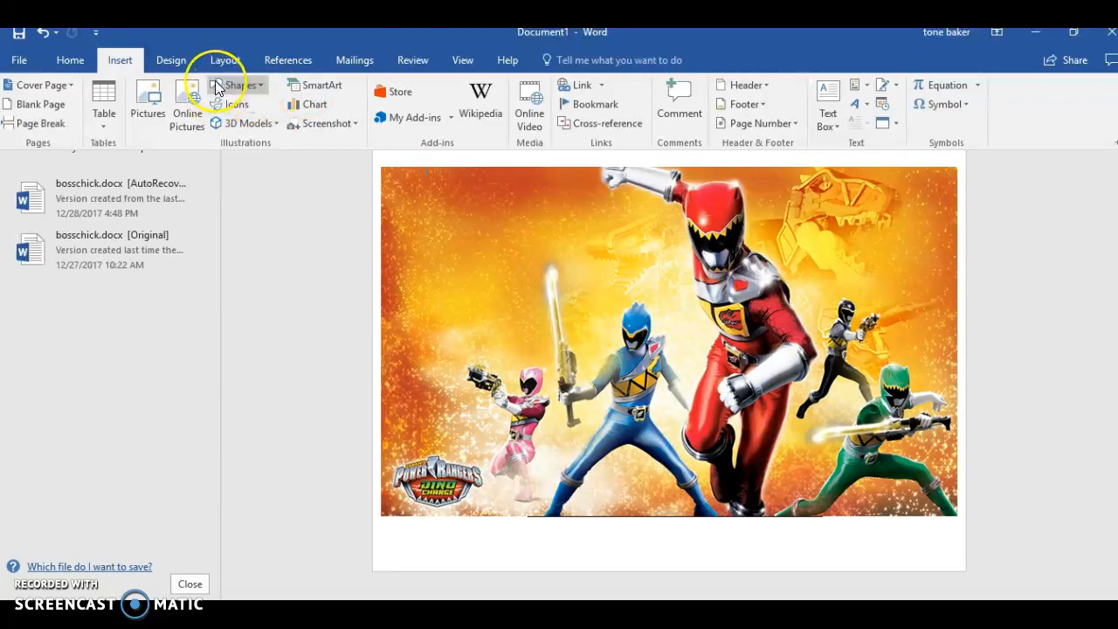
click(246, 88)
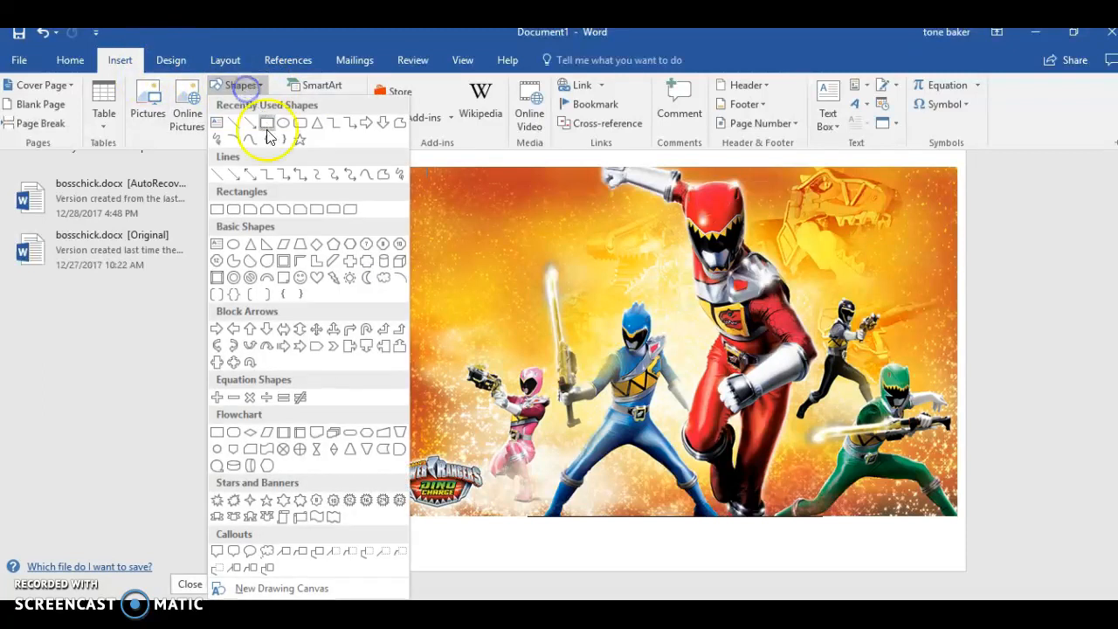
click(267, 127)
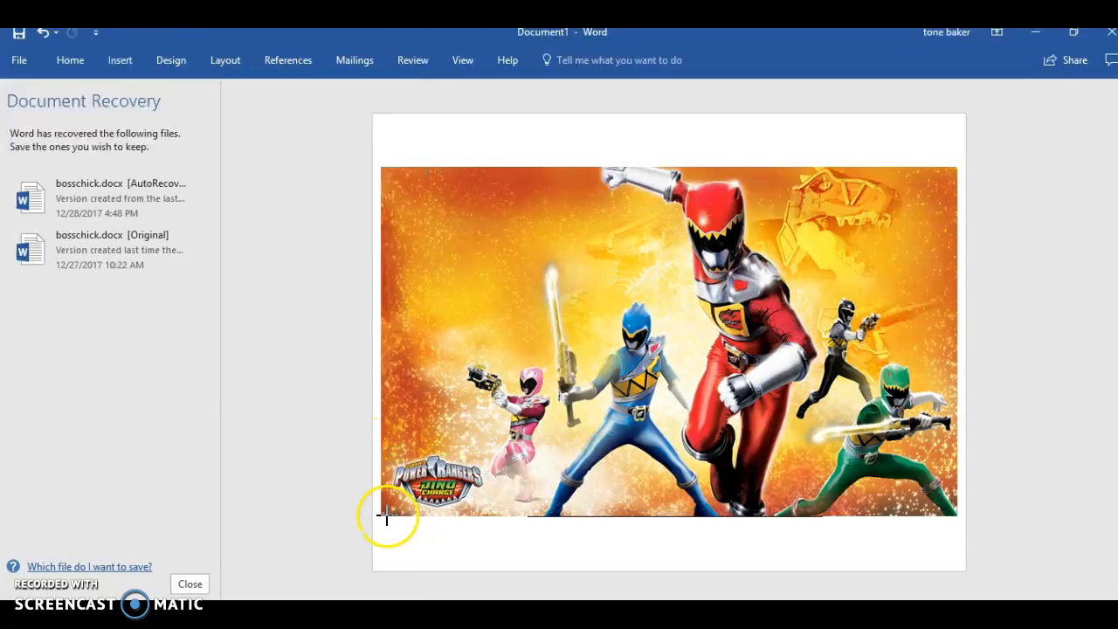
mouse_move(384, 516)
mouse_down()
mouse_move(646, 562)
mouse_move(940, 532)
mouse_move(958, 553)
mouse_up()
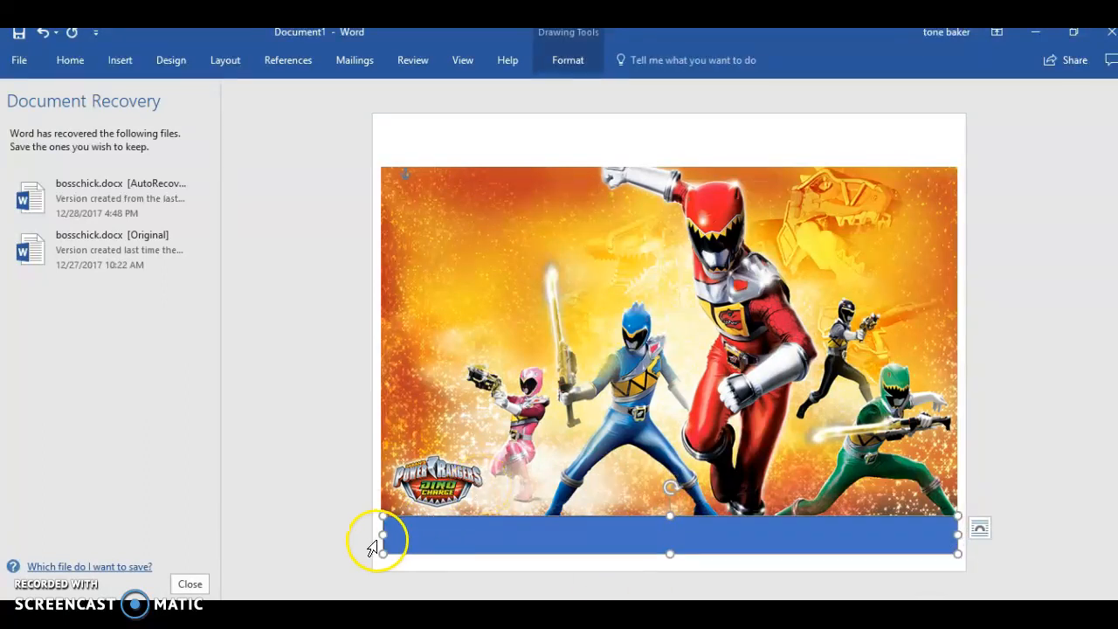
drag(384, 534, 329, 537)
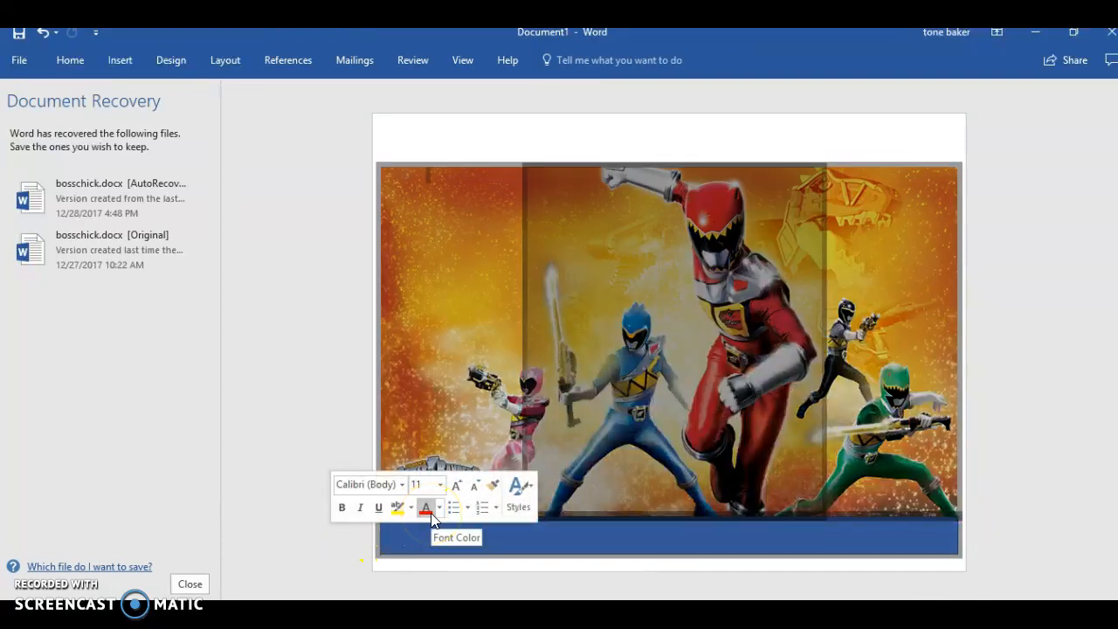
click(428, 532)
click(288, 539)
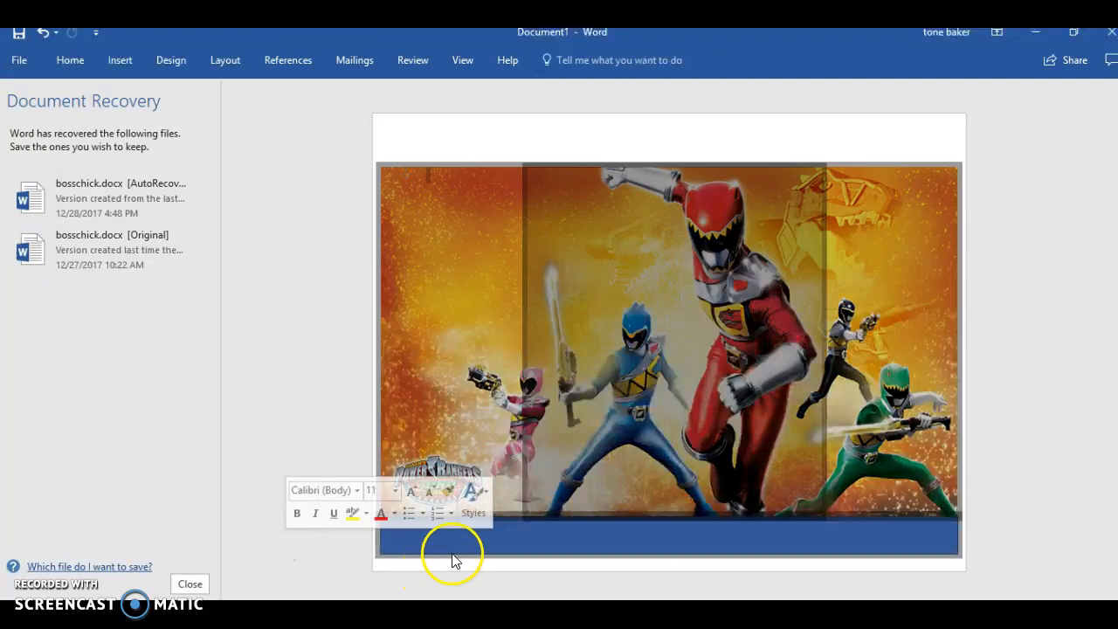
click(462, 548)
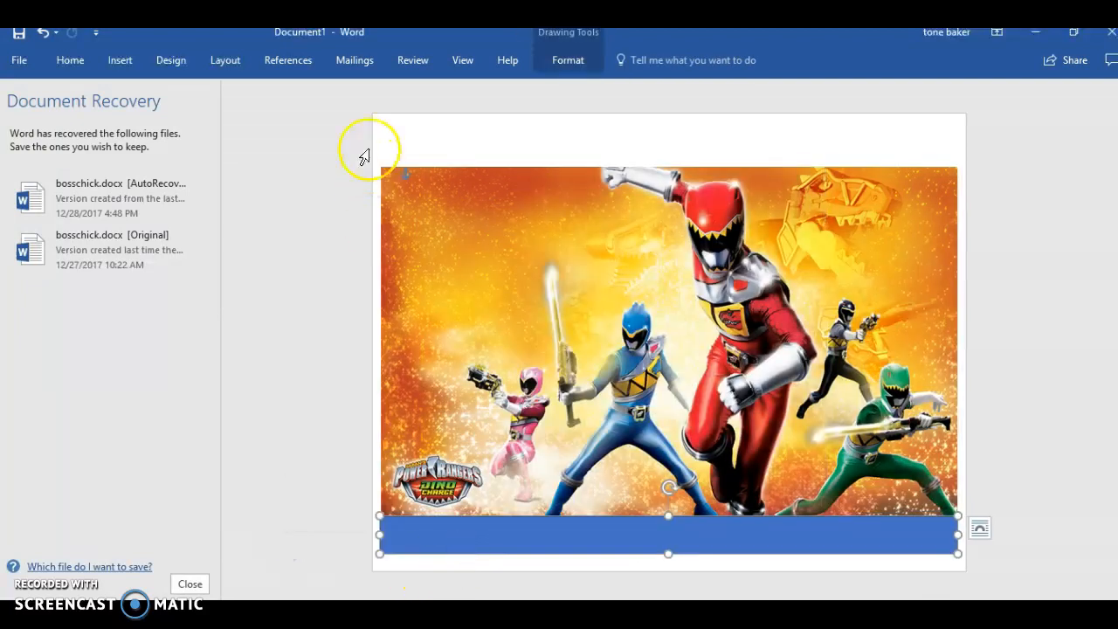
Fill the bar beneath the picture with standard red and remove its outline
click(568, 60)
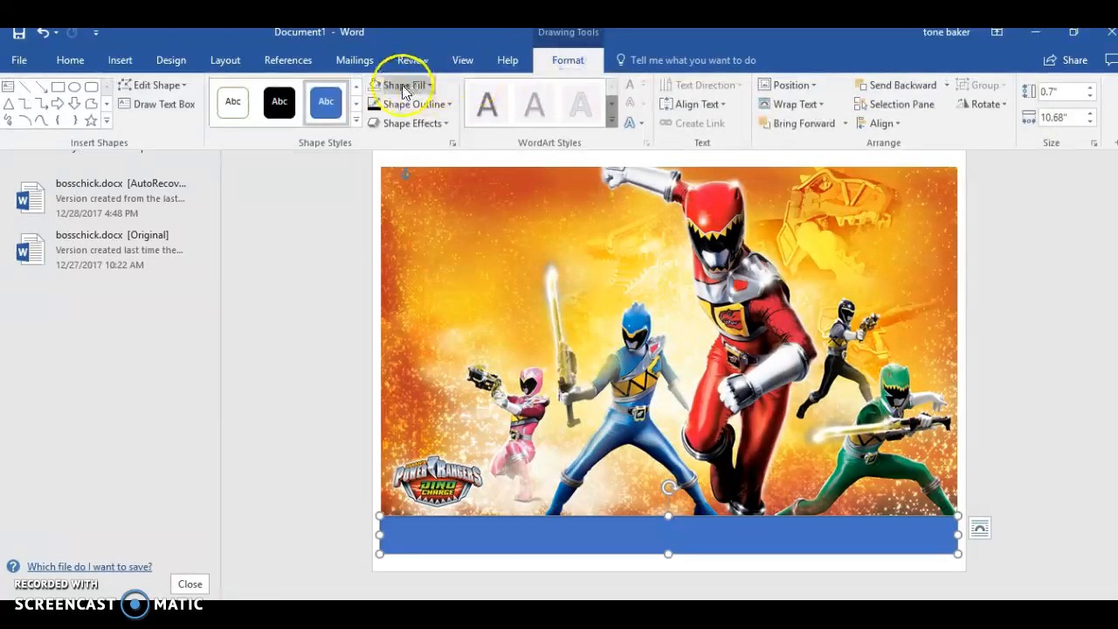
click(404, 86)
click(392, 214)
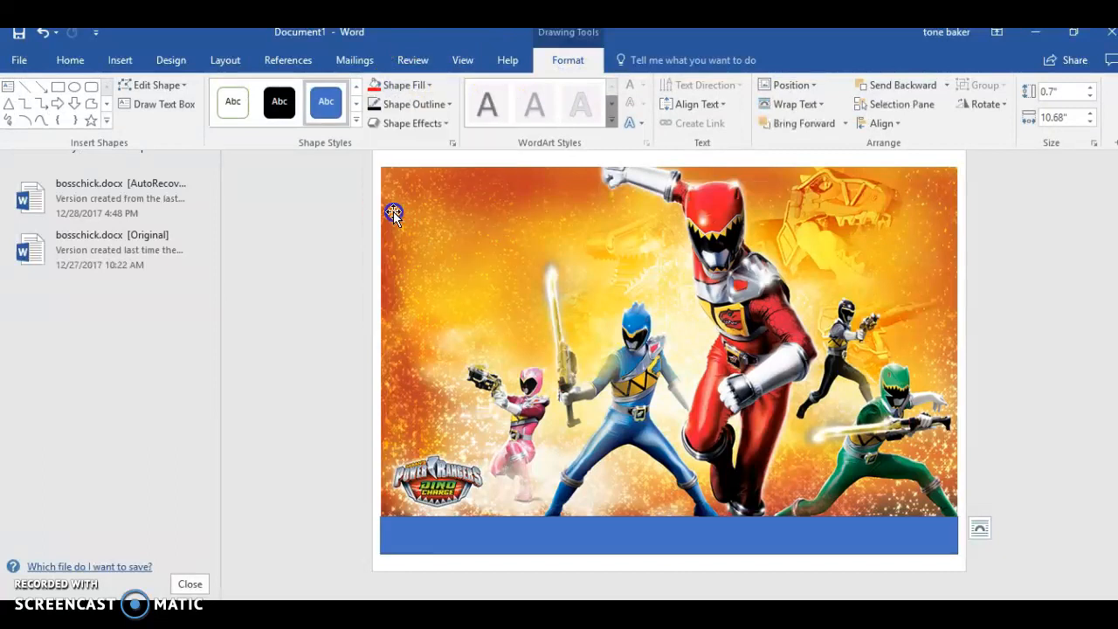
click(399, 103)
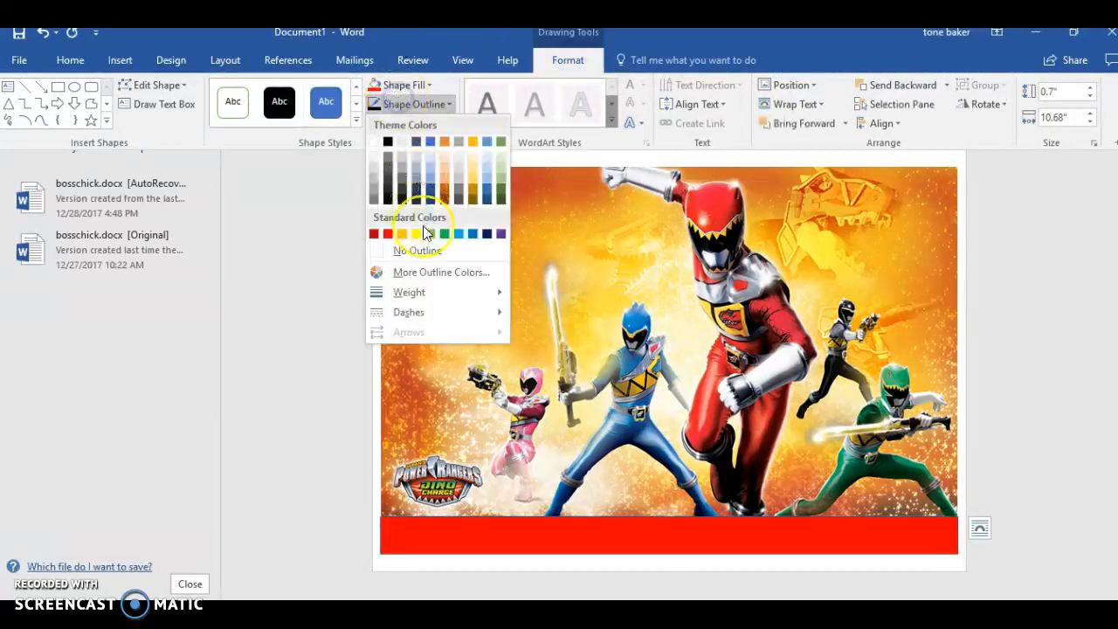
click(421, 248)
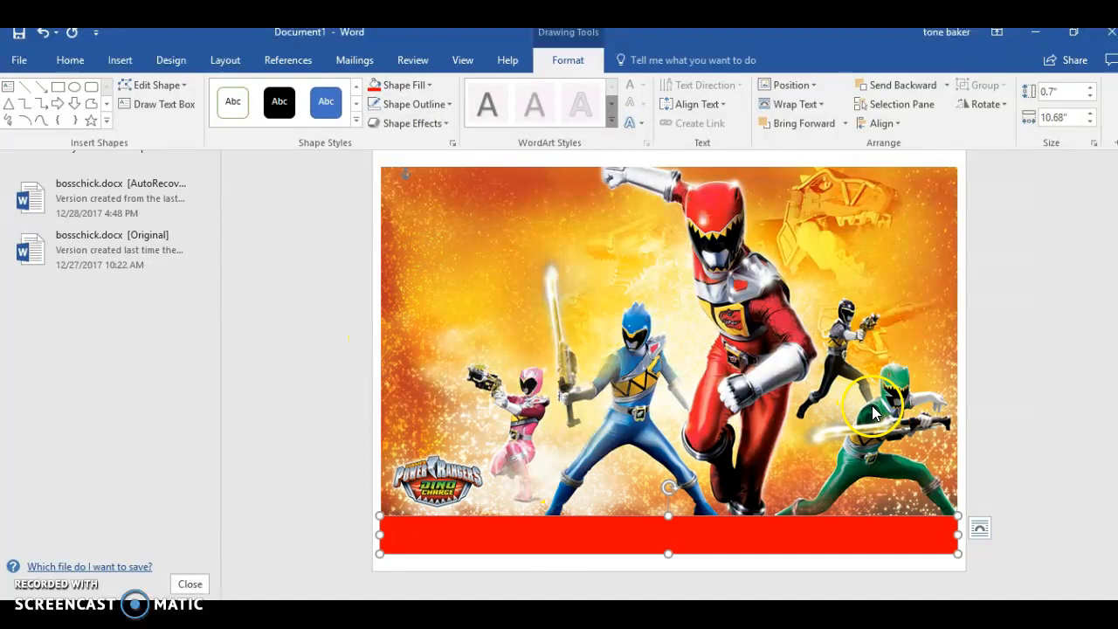
click(981, 407)
click(983, 408)
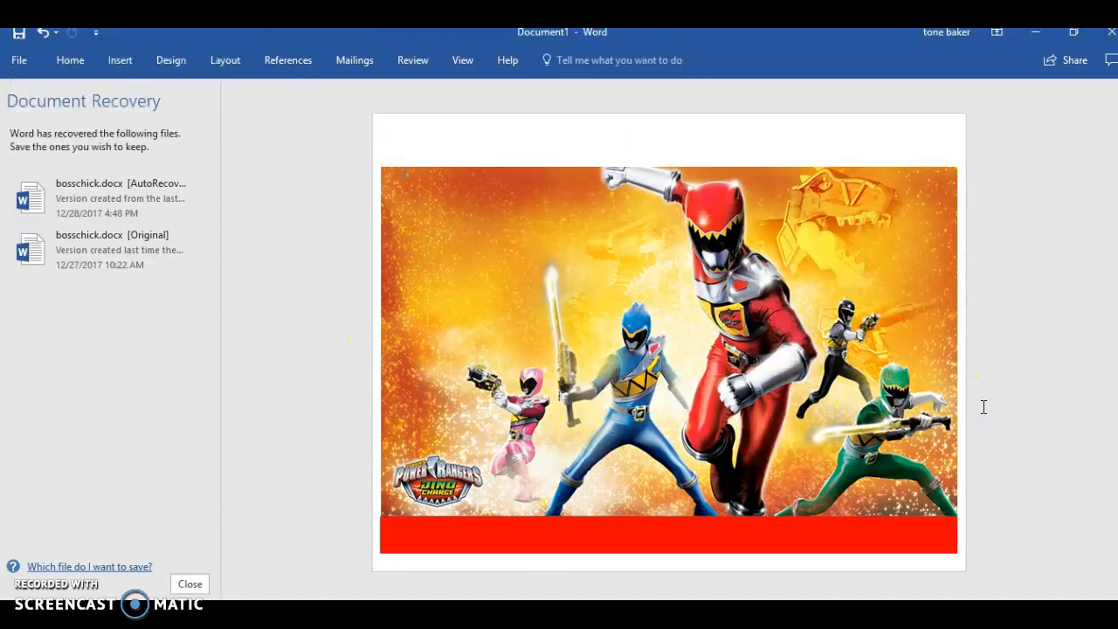
Copy the red bar, paste the duplicate and place it flush along the picture's upper edge
click(909, 537)
right_click(909, 537)
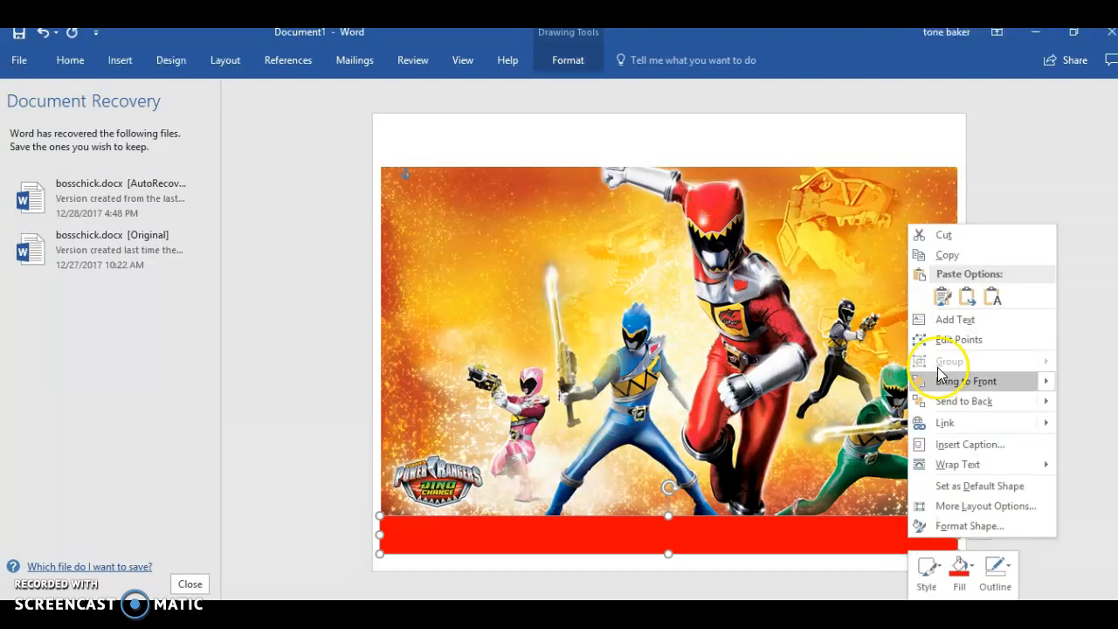
click(951, 256)
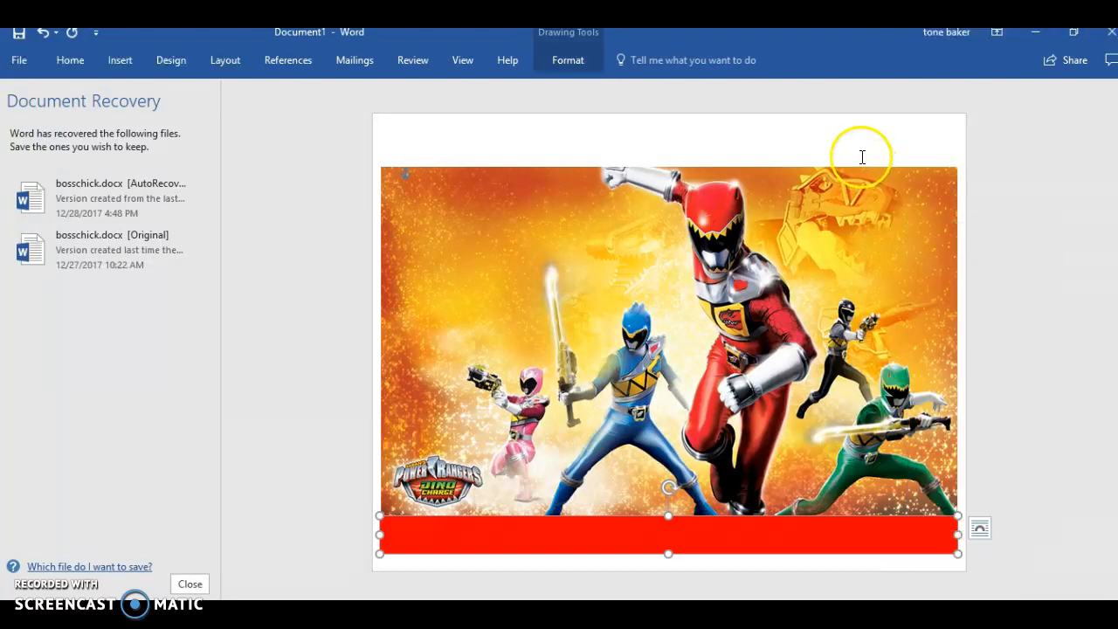
click(862, 158)
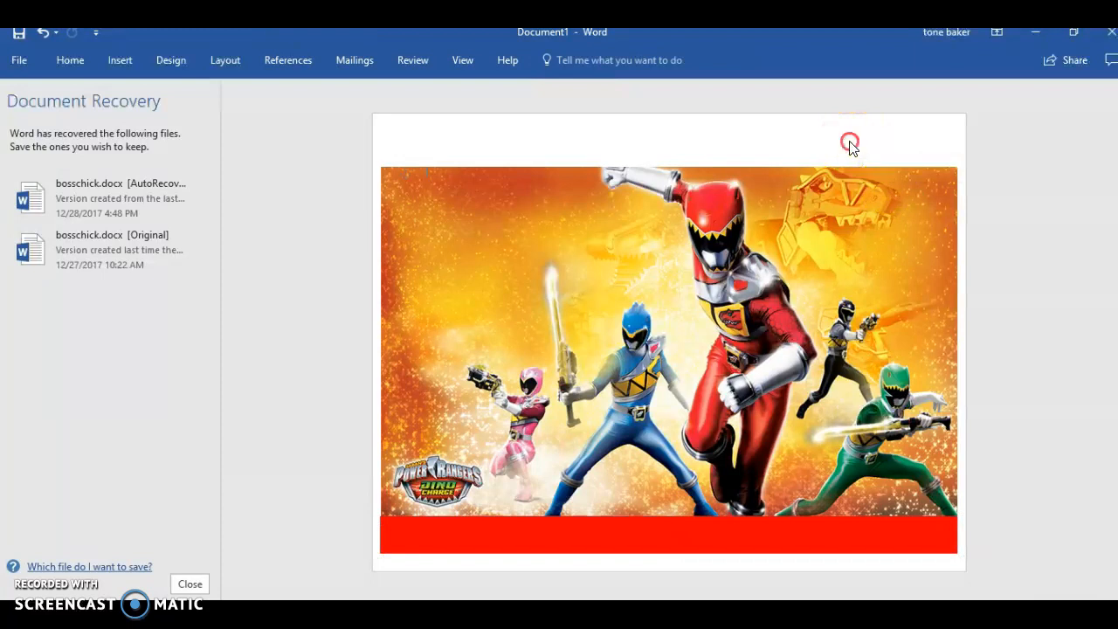
click(800, 146)
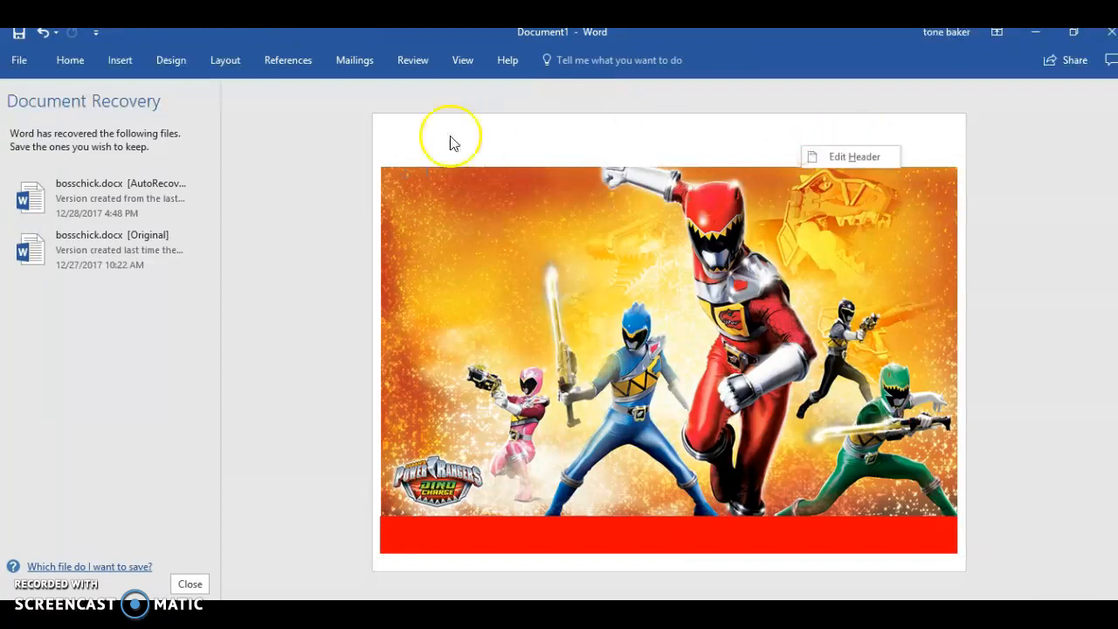
right_click(328, 211)
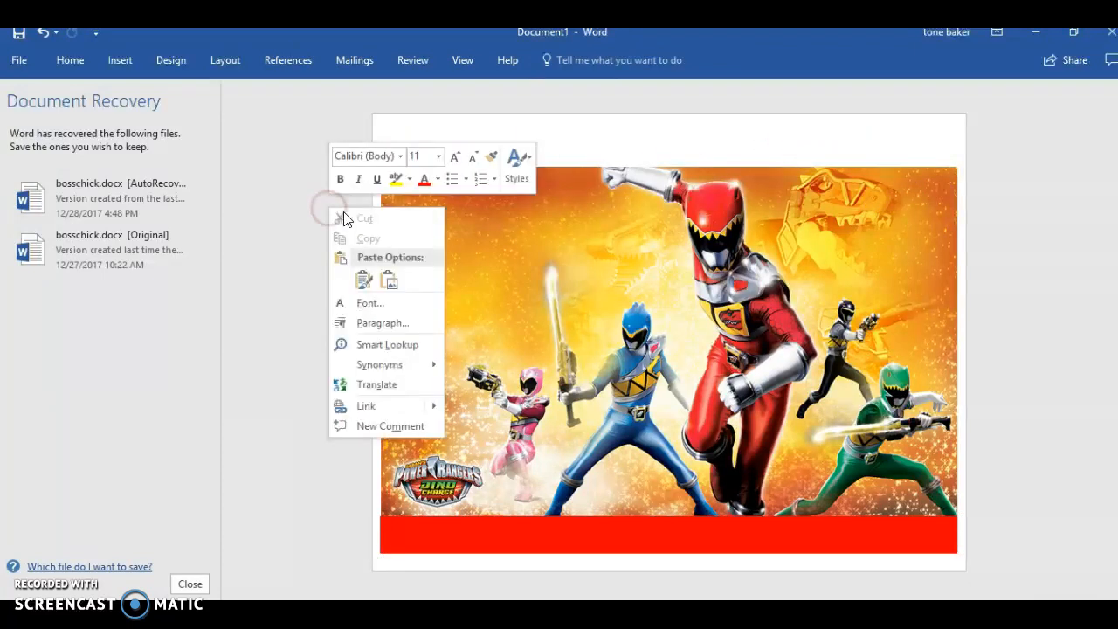
click(361, 280)
click(505, 164)
drag(505, 181, 472, 144)
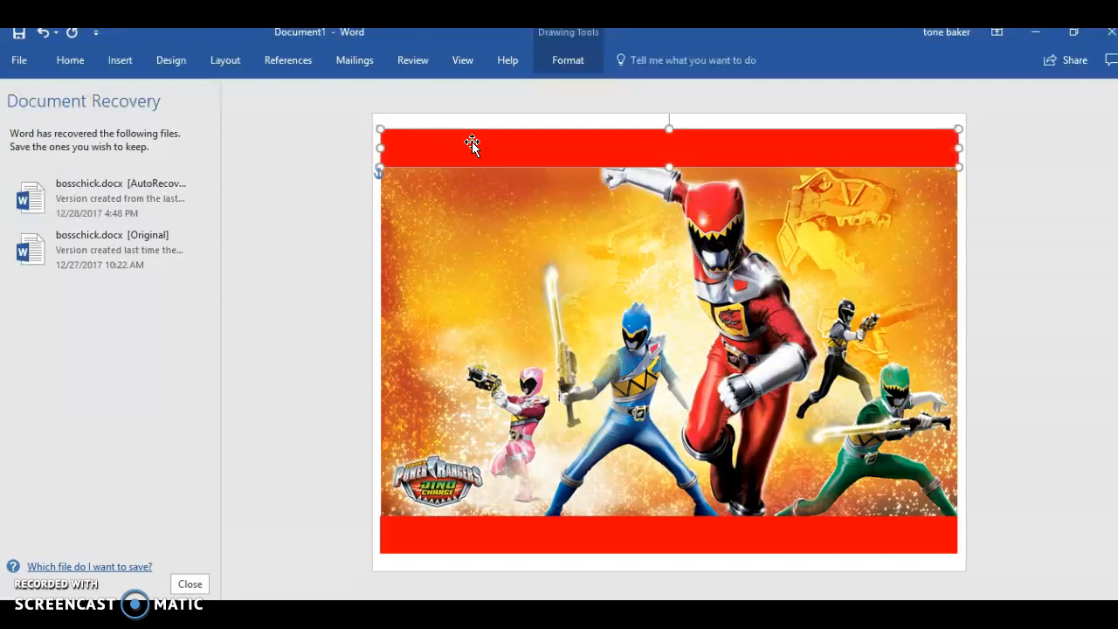
click(372, 208)
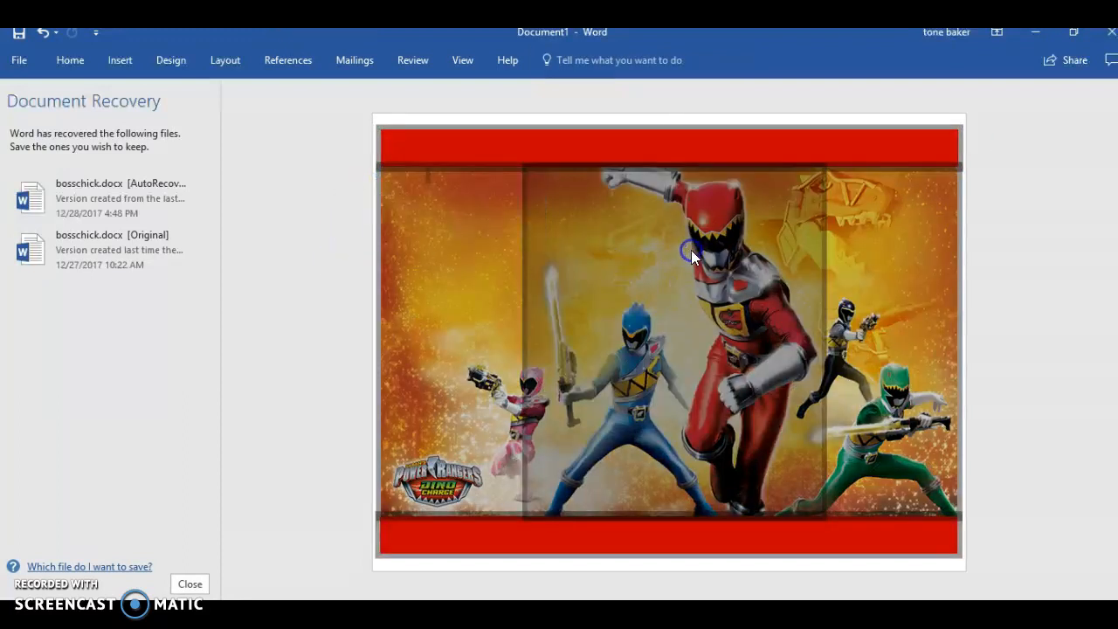
click(893, 246)
click(1029, 264)
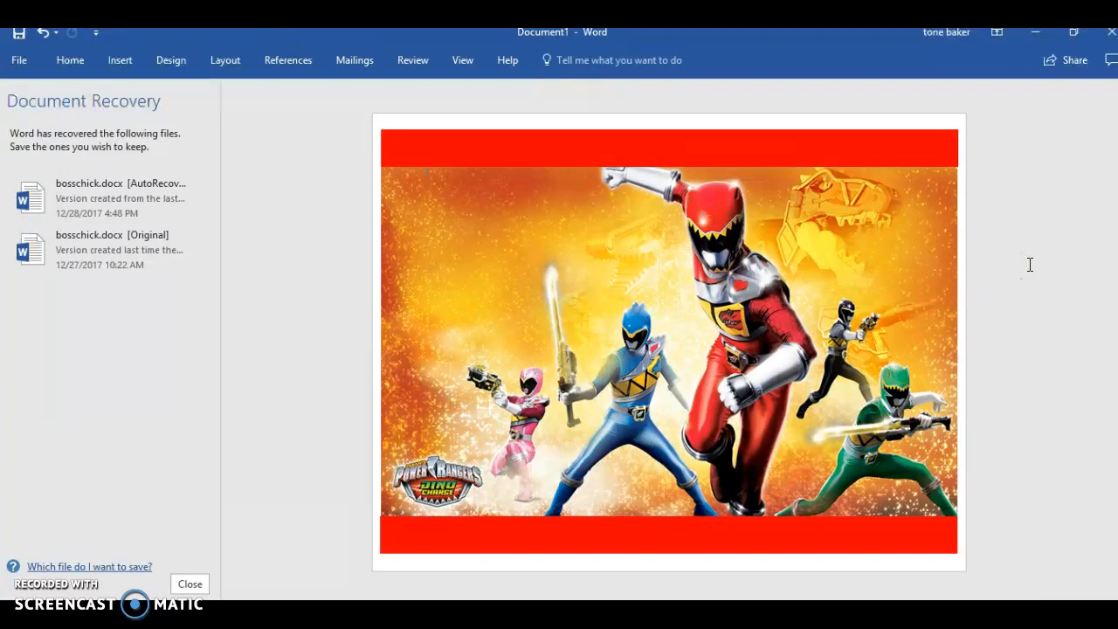
Change the fill of the bar above the picture to standard dark red
click(672, 158)
click(563, 59)
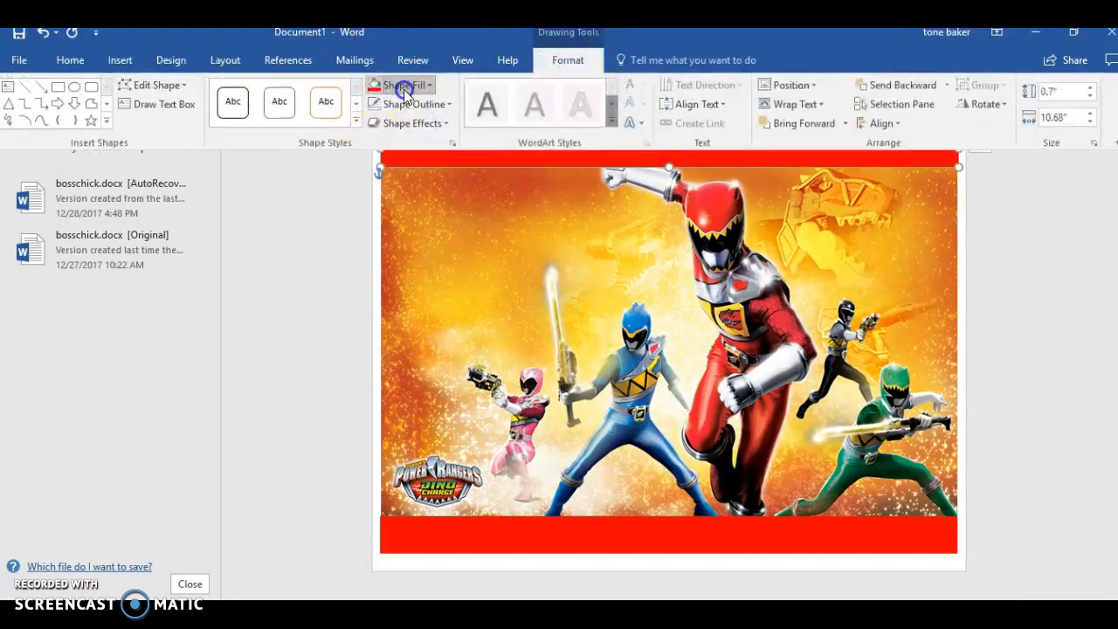
click(404, 85)
click(374, 215)
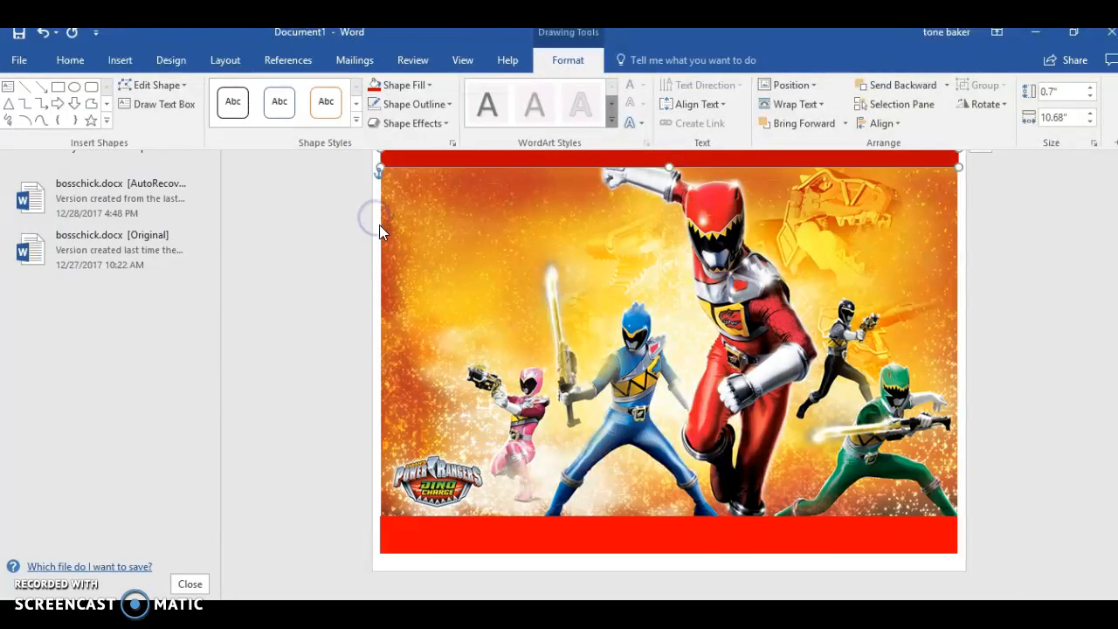
Lighten the fill of the bar above the picture to a custom bright red, RGB 255, 9, 9
click(421, 85)
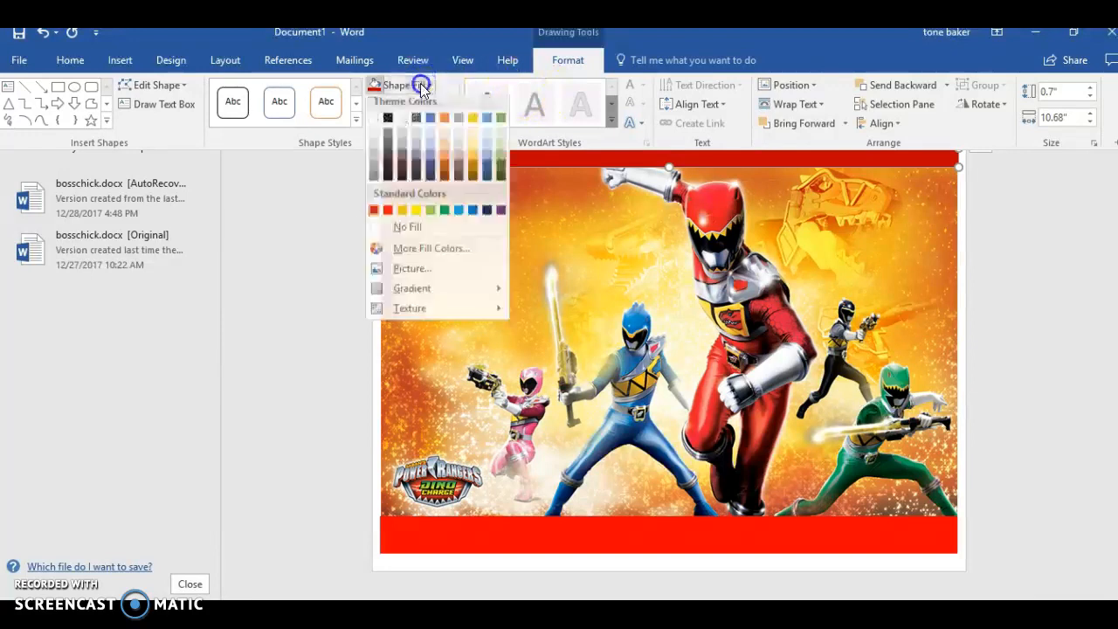
click(399, 254)
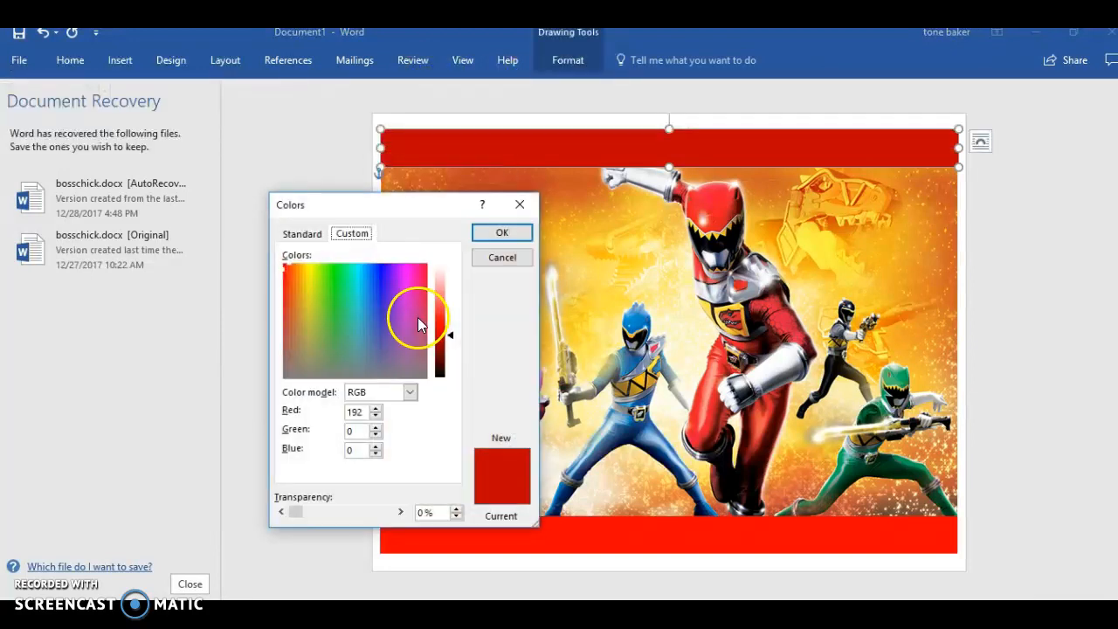
drag(446, 328, 448, 316)
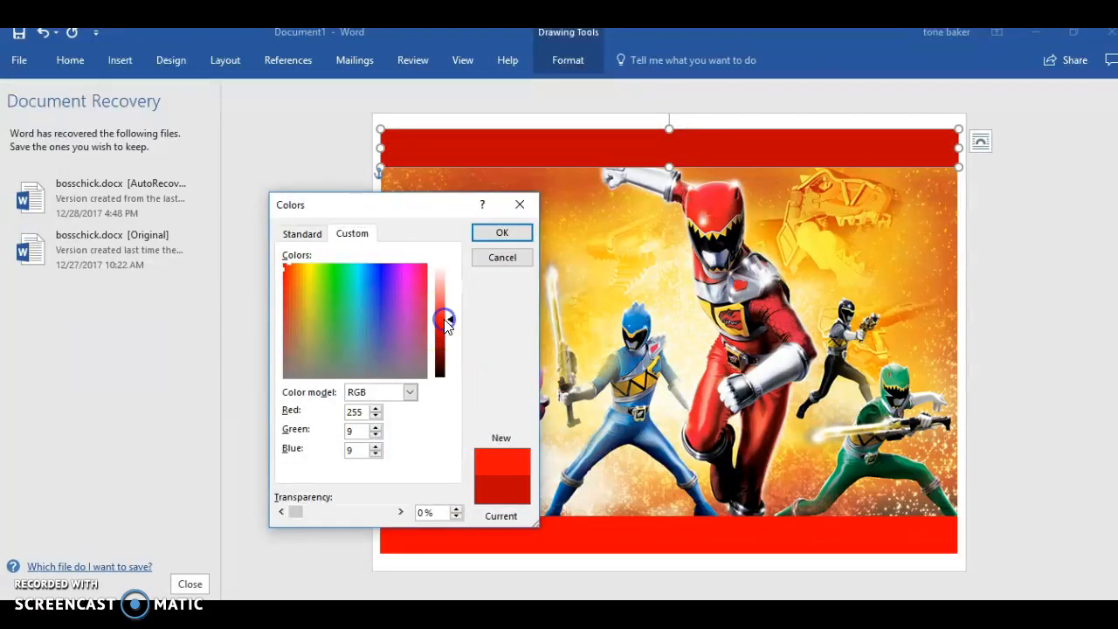
click(482, 231)
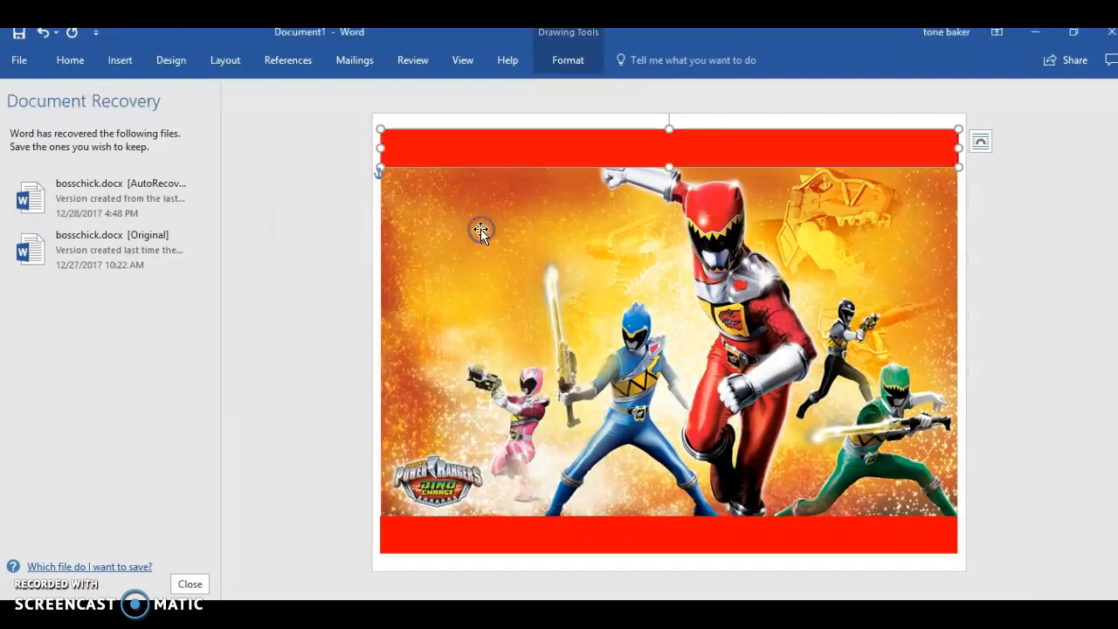
Undo the last edit to the bar beneath the picture and clear the selection
click(427, 535)
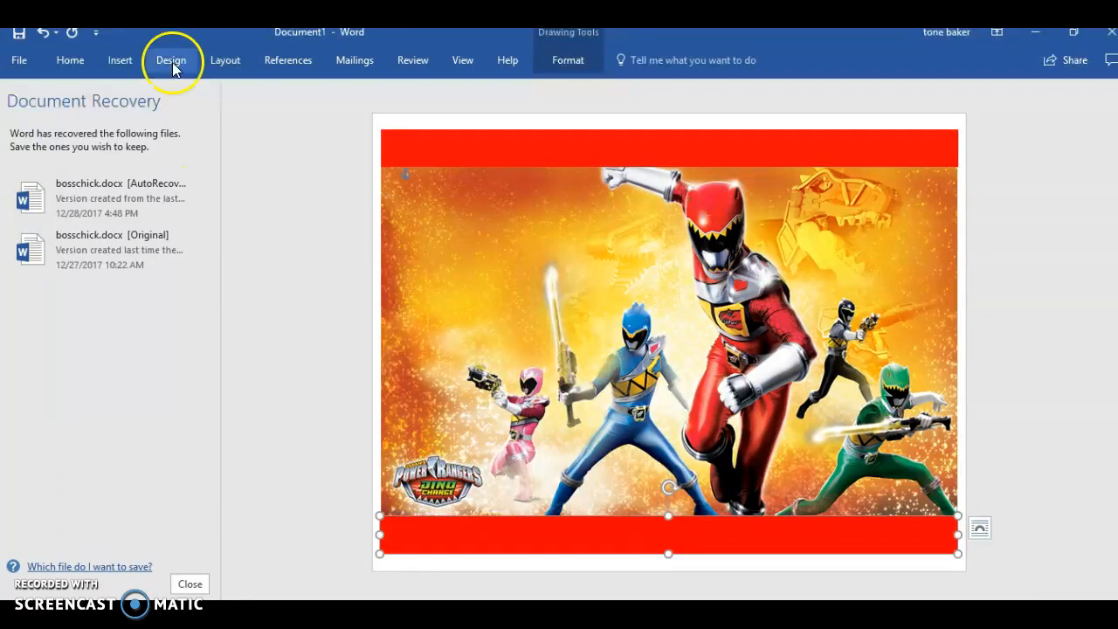
click(42, 34)
click(42, 35)
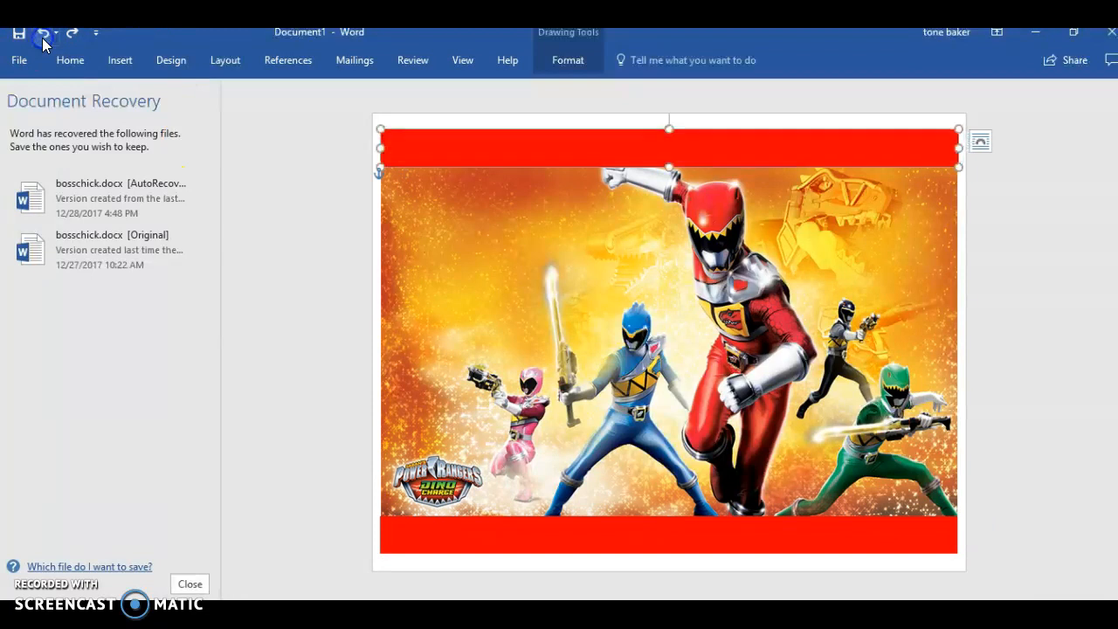
click(255, 365)
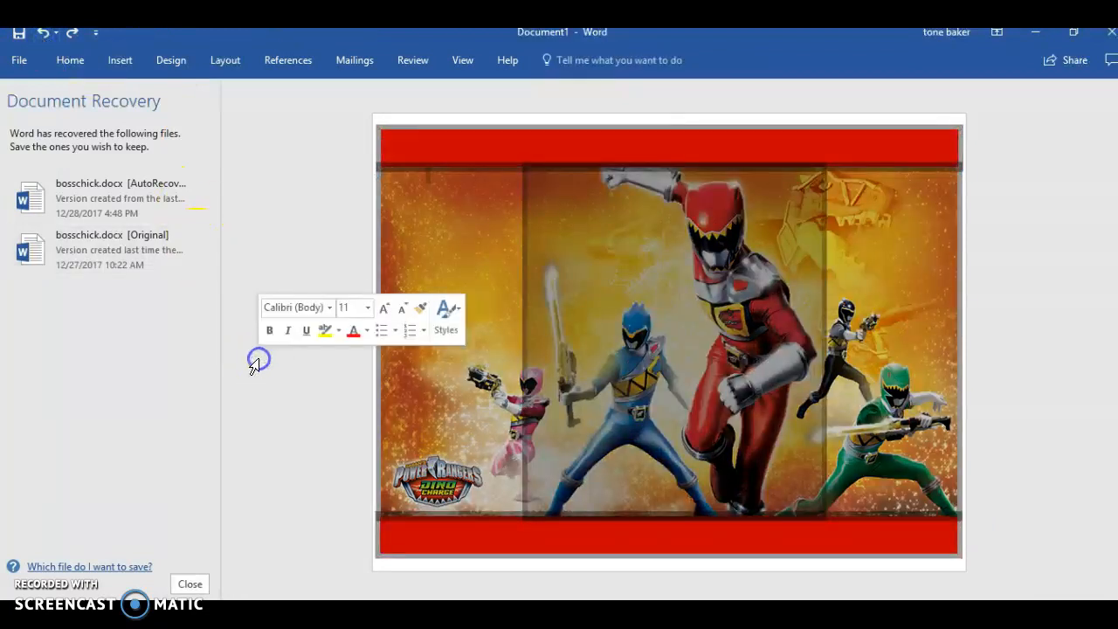
click(1075, 291)
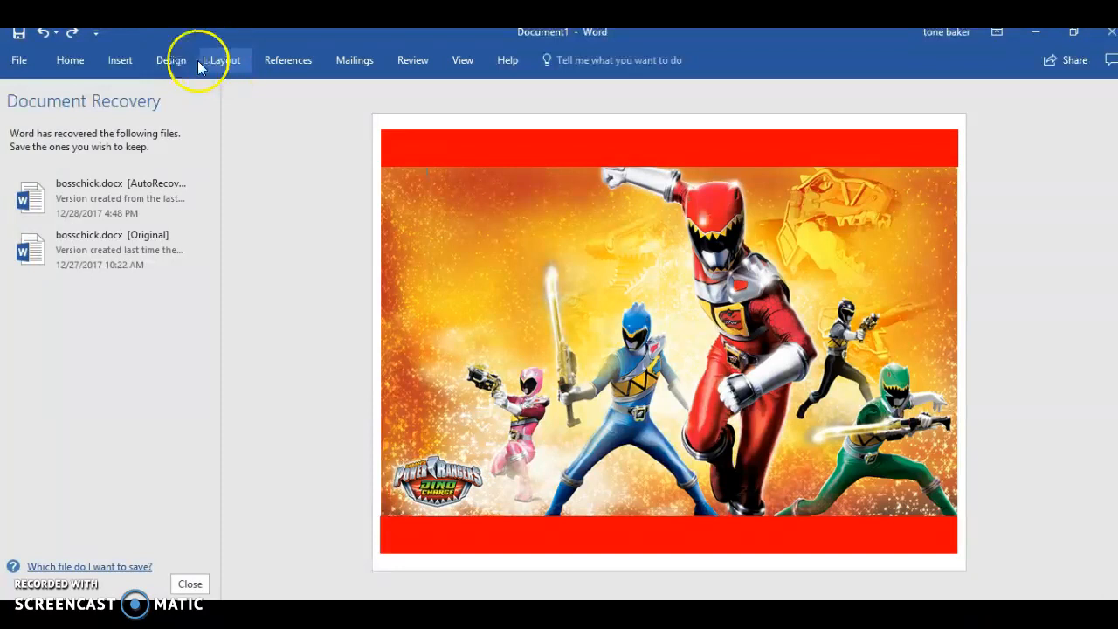
Insert the barcode picture from the Downloads folder
click(142, 57)
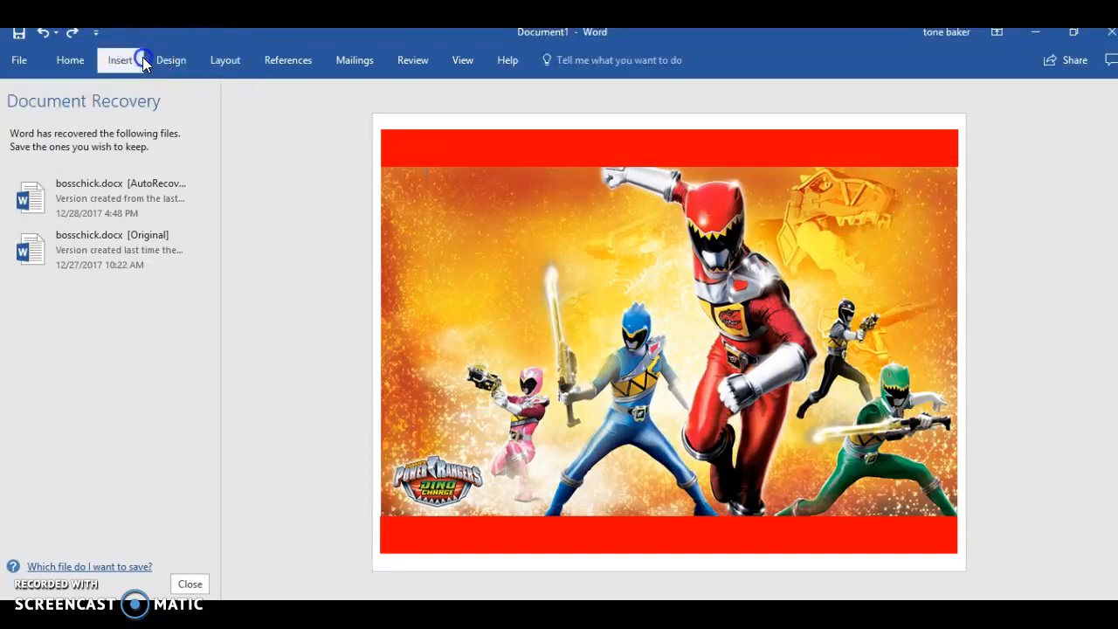
click(151, 96)
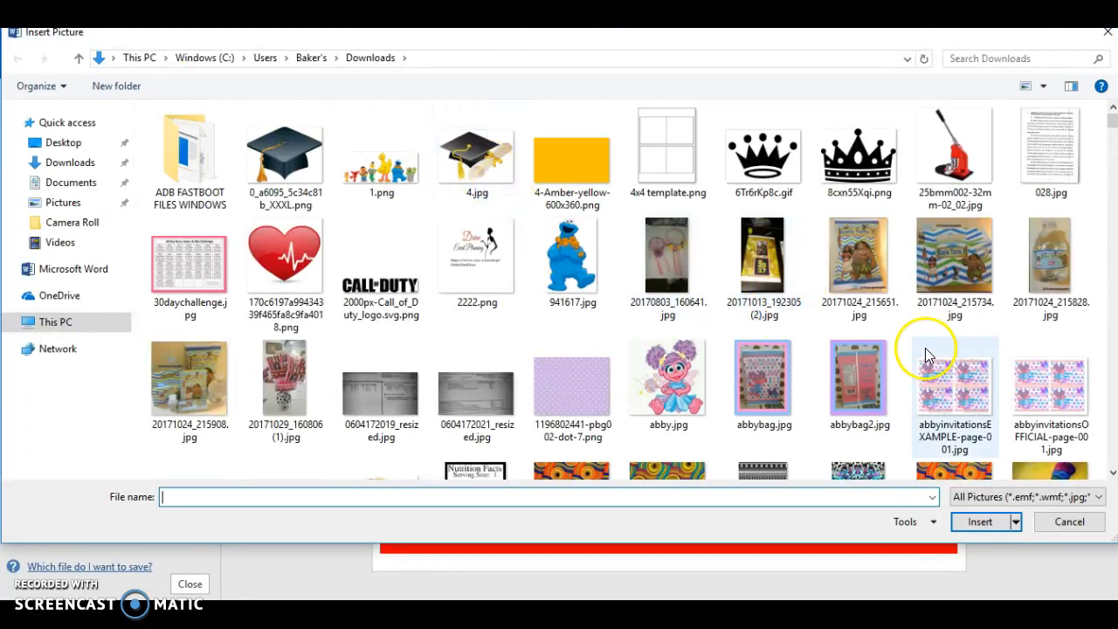
text(ba)
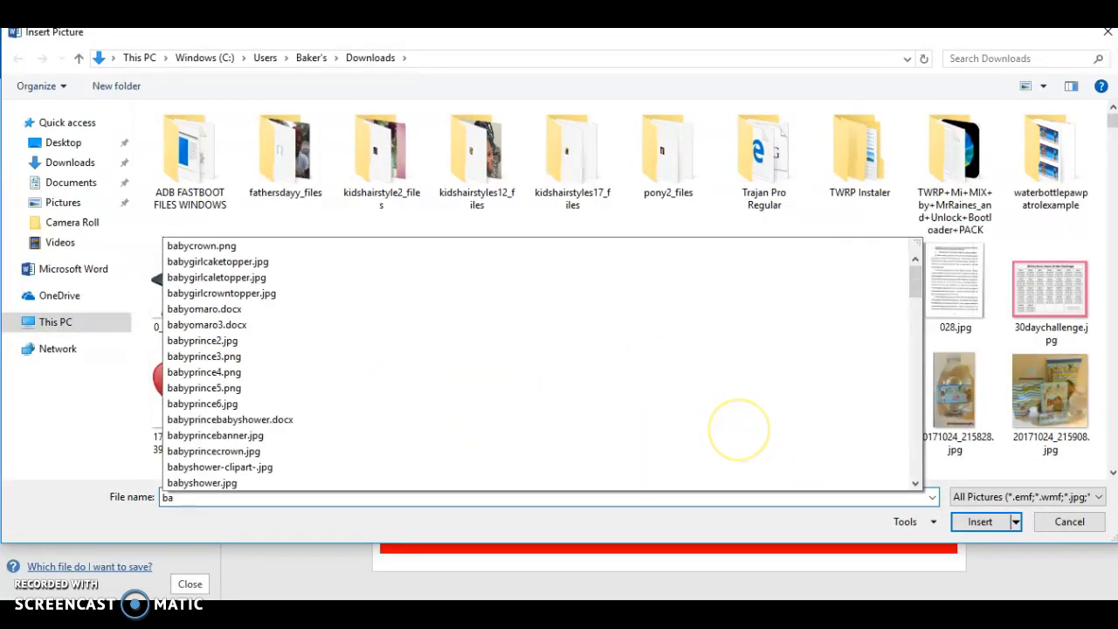
text(rc)
key(Down)
key(Return)
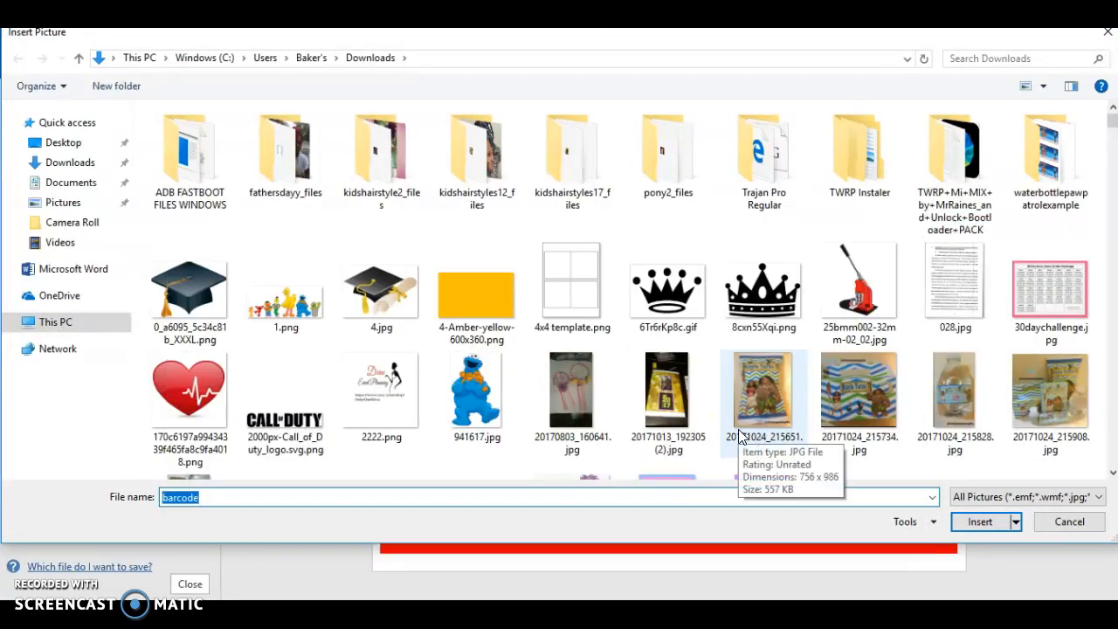
key(Return)
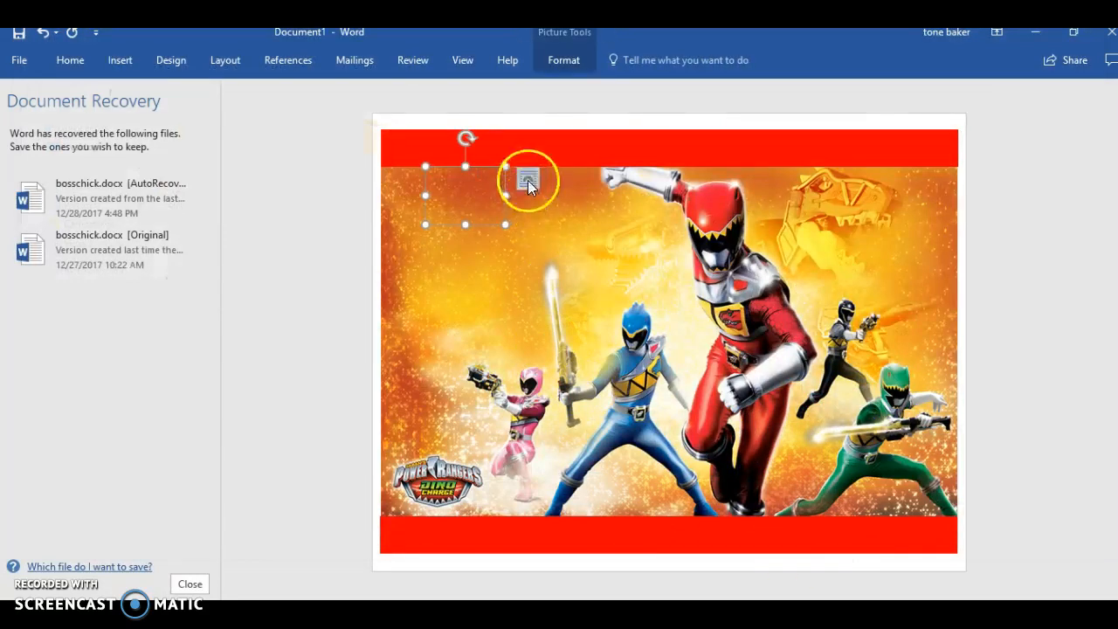
Set the barcode in front of text, shrink it slightly and place it over the green ranger at the picture's lower right
click(528, 180)
click(650, 335)
click(480, 176)
drag(511, 170, 928, 419)
click(1034, 483)
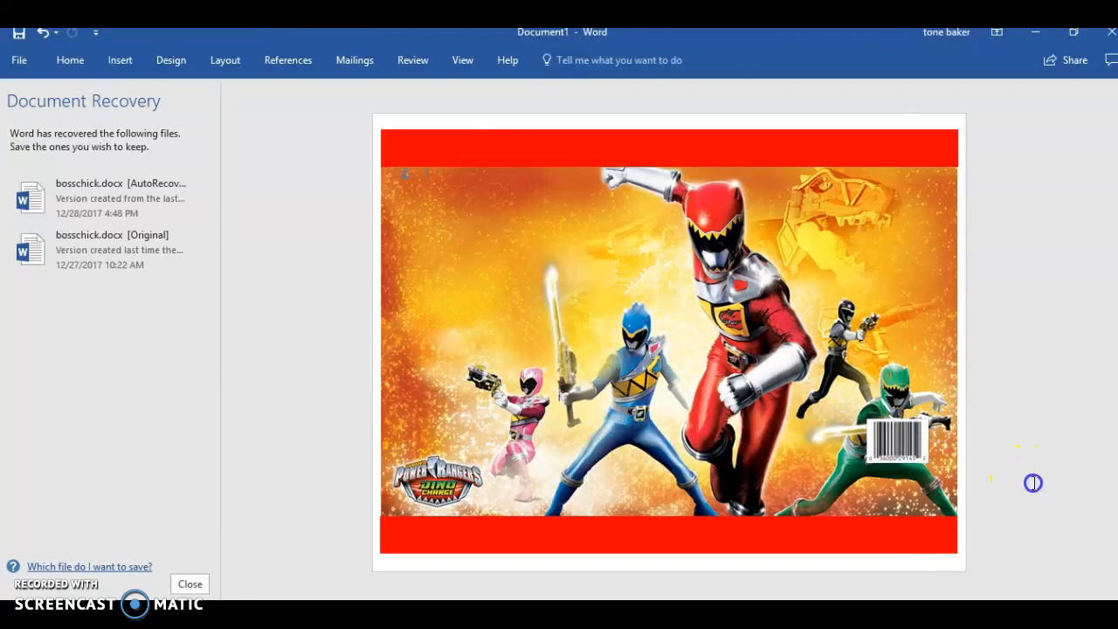
Insert the Nutrition Facts picture from the Downloads folder
click(123, 58)
click(150, 102)
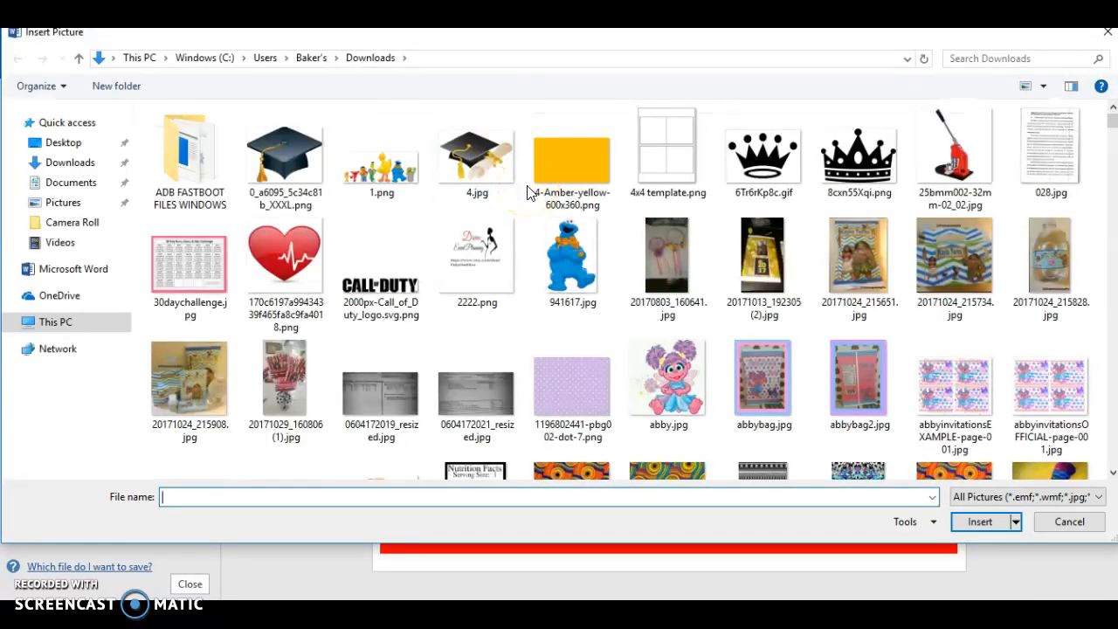
text(nutri)
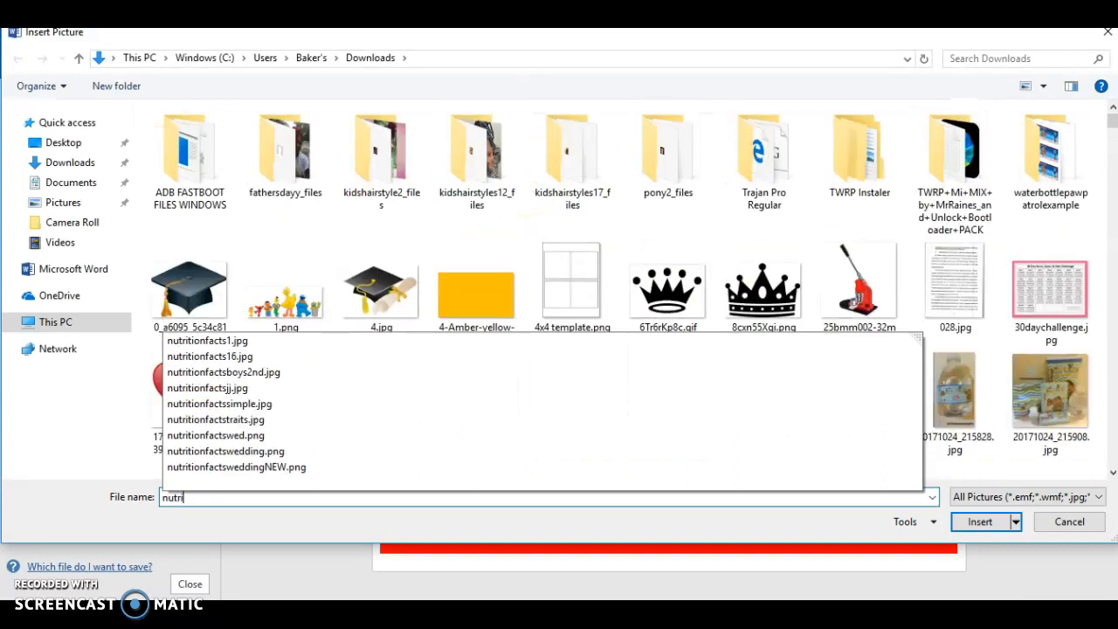
key(Down)
key(Return)
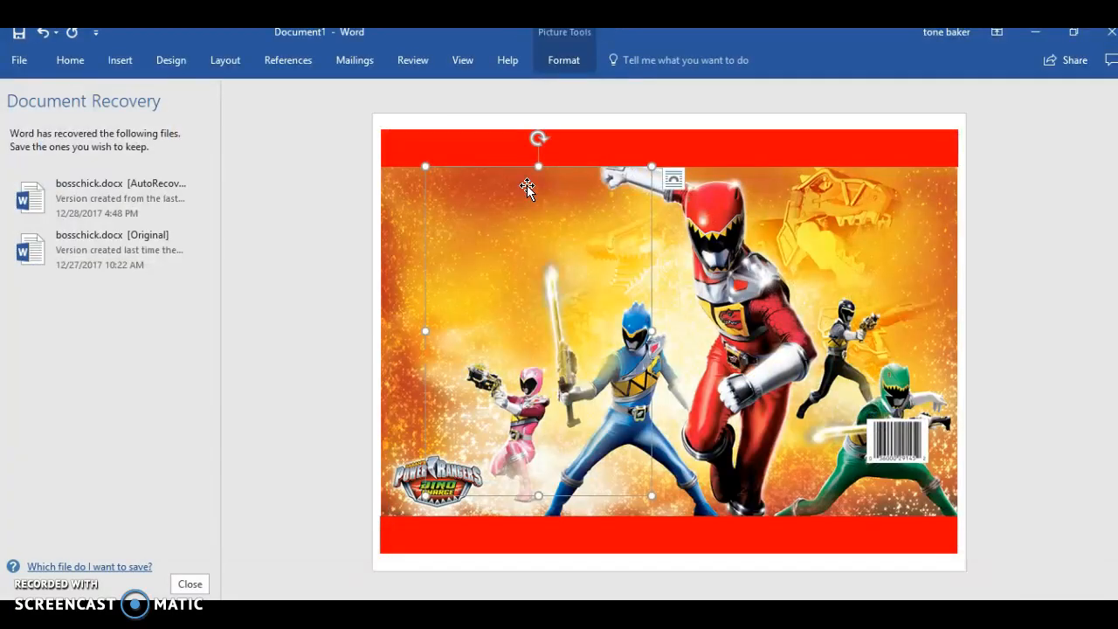
Set the Nutrition Facts picture in front of text, shrink it to about half size and place it above the barcode
click(680, 180)
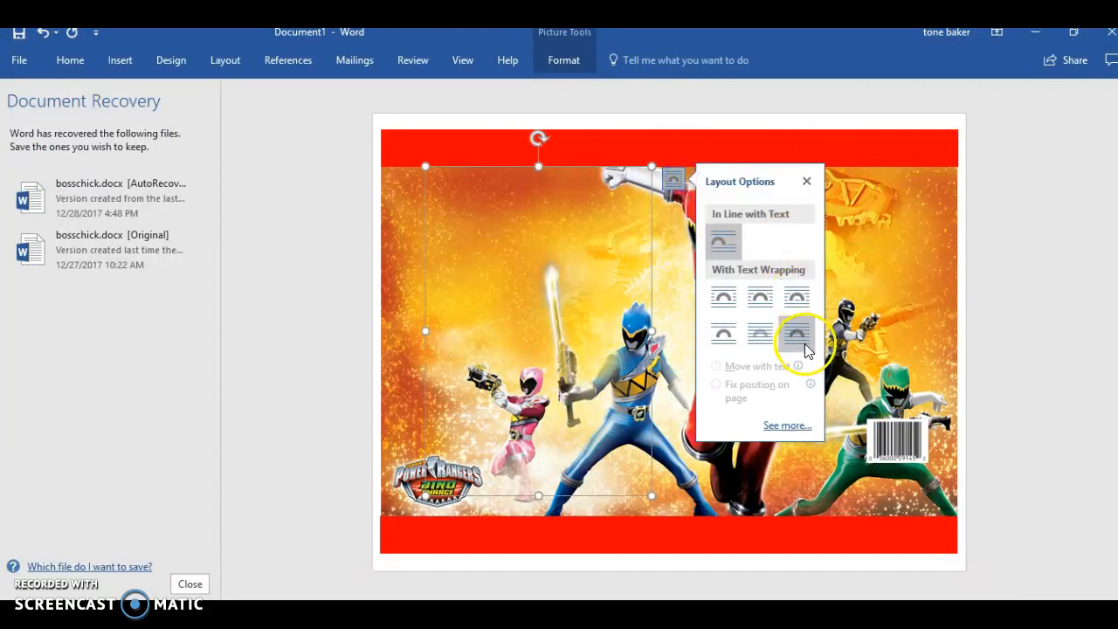
click(802, 340)
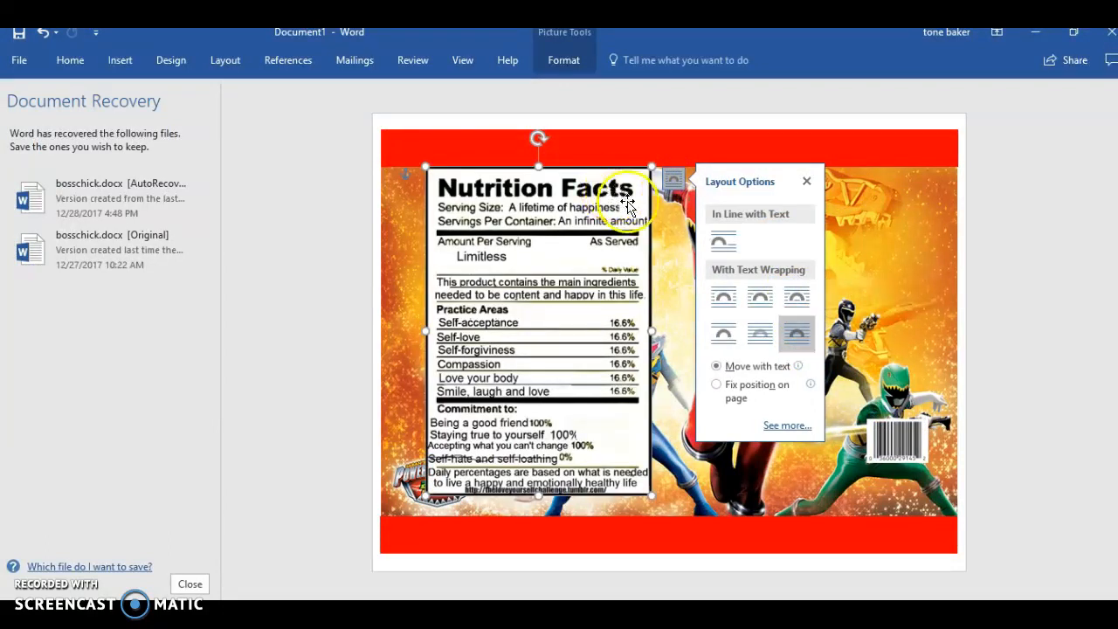
drag(651, 163, 520, 338)
drag(497, 387, 919, 272)
Lower the upper edge of the background picture to leave a gap below the upper red bar
click(797, 206)
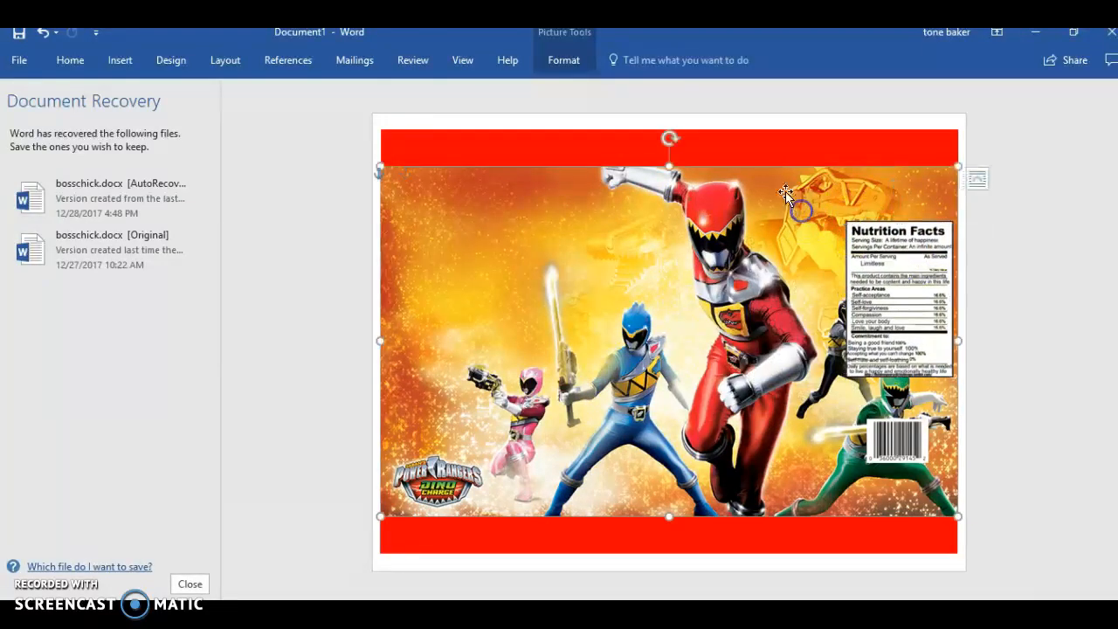
drag(672, 166, 671, 213)
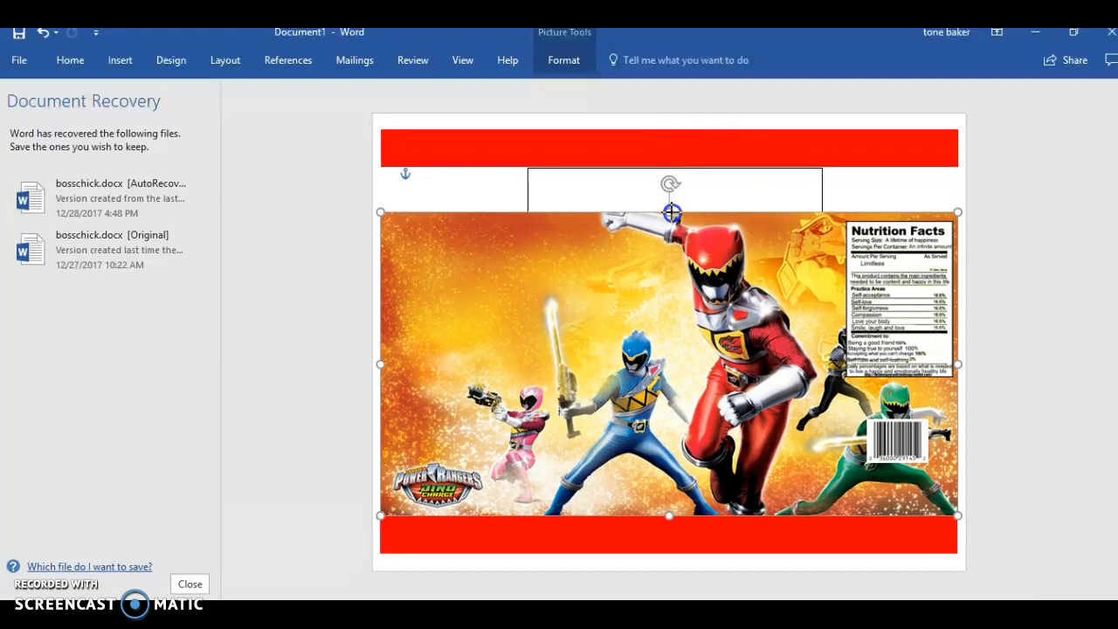
Reduce the Nutrition Facts picture slightly and narrow it so it sits inside the label's right edge
click(862, 259)
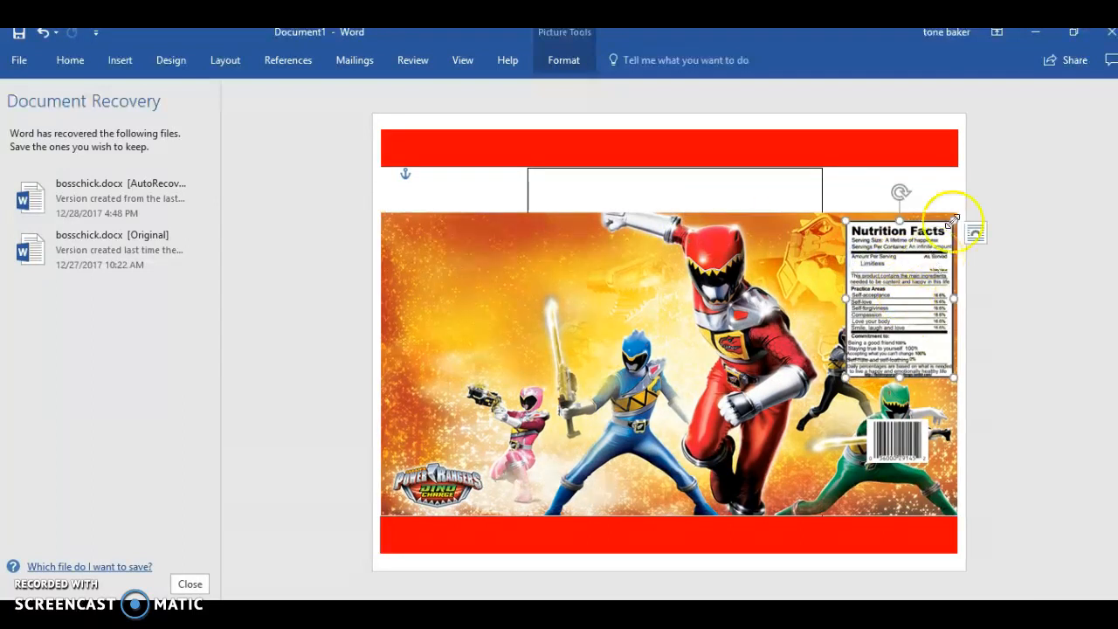
drag(952, 222, 945, 229)
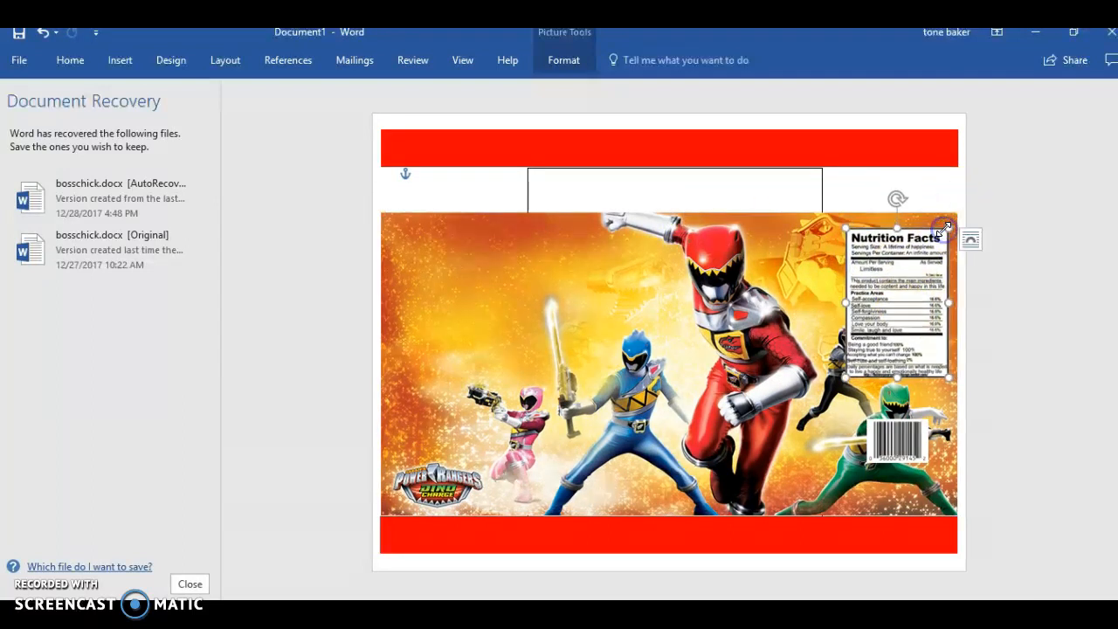
click(950, 305)
drag(948, 305, 942, 305)
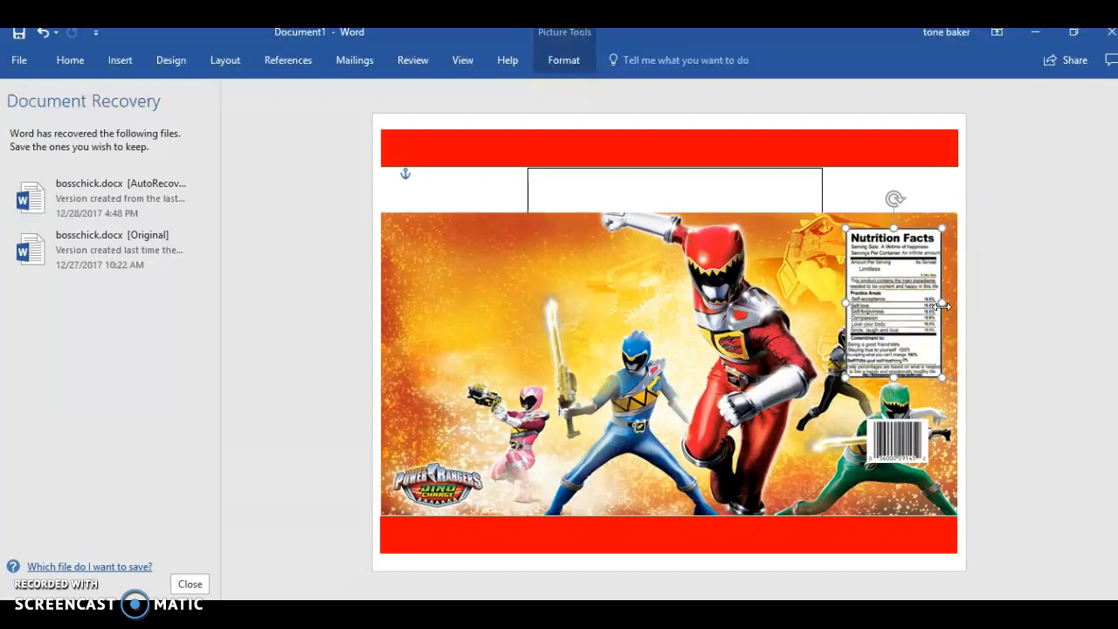
Stretch the background picture's upper edge back up to meet the upper red bar
click(907, 475)
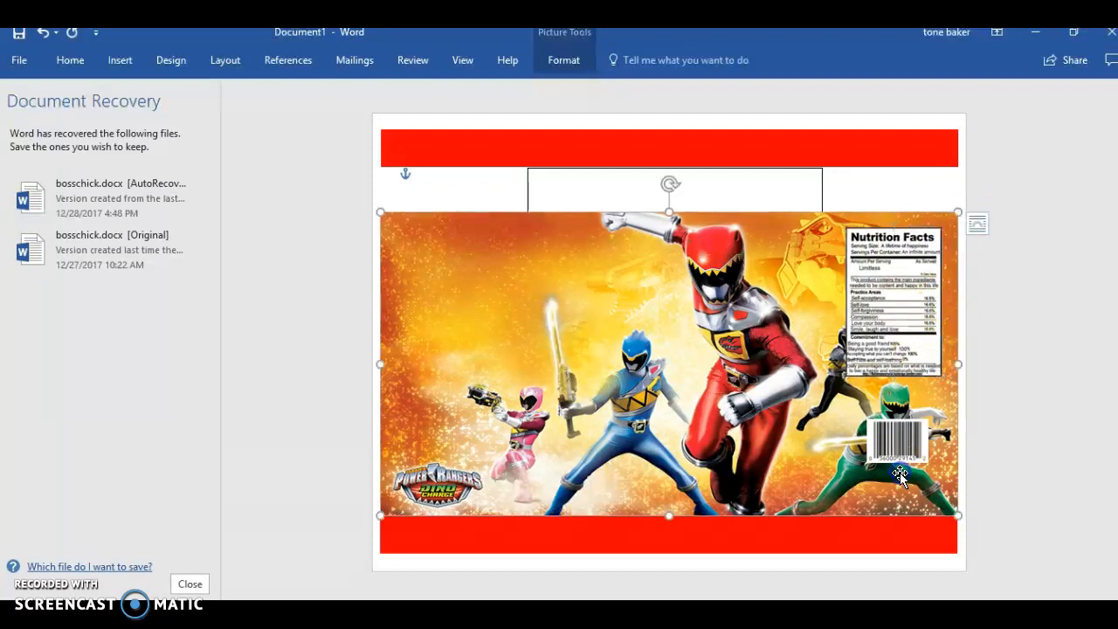
click(900, 456)
click(683, 287)
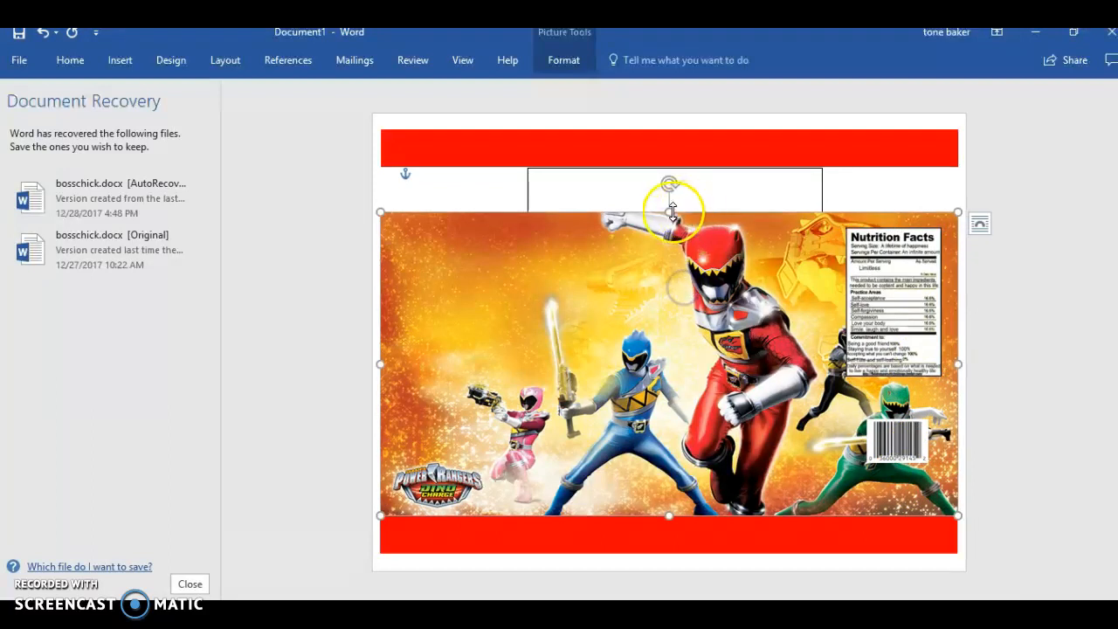
drag(670, 212, 671, 160)
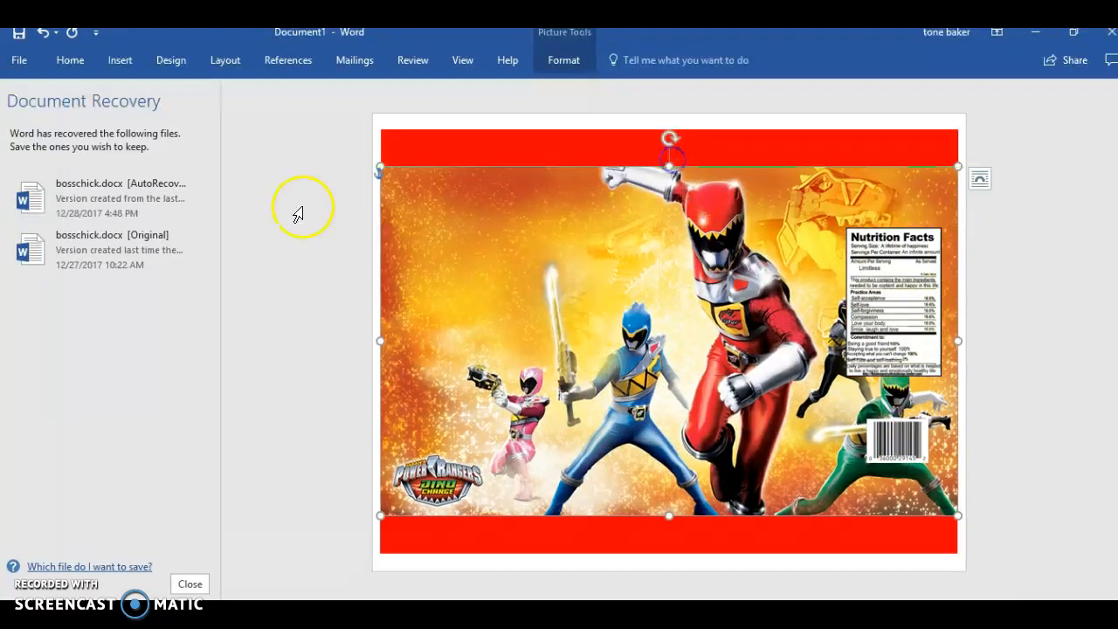
click(297, 208)
click(434, 231)
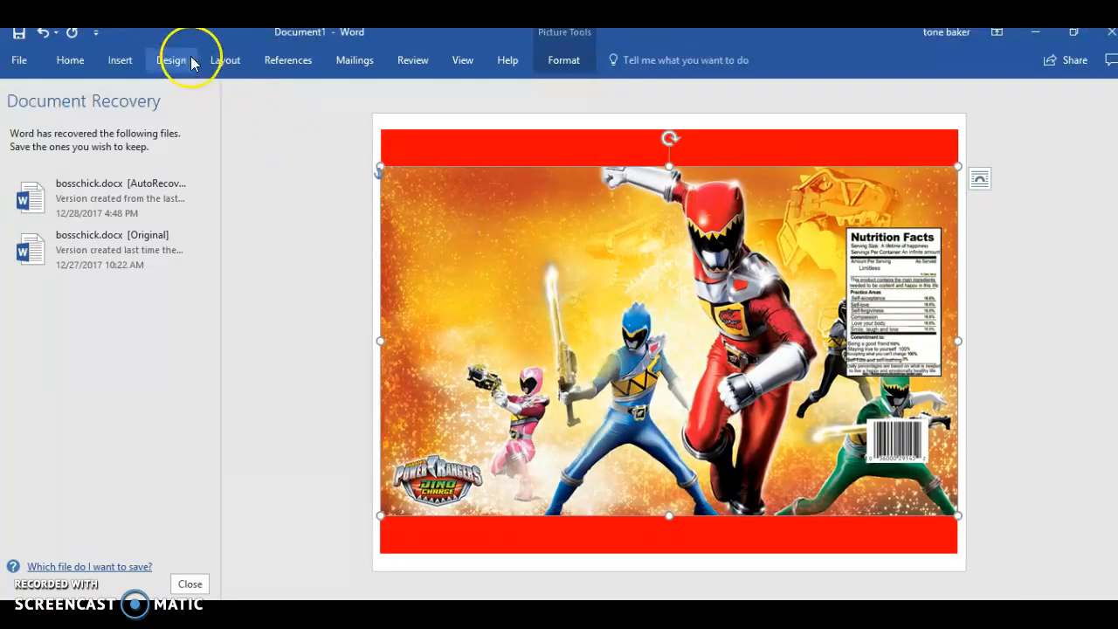
Insert the event planning logo picture from the Downloads folder
click(138, 61)
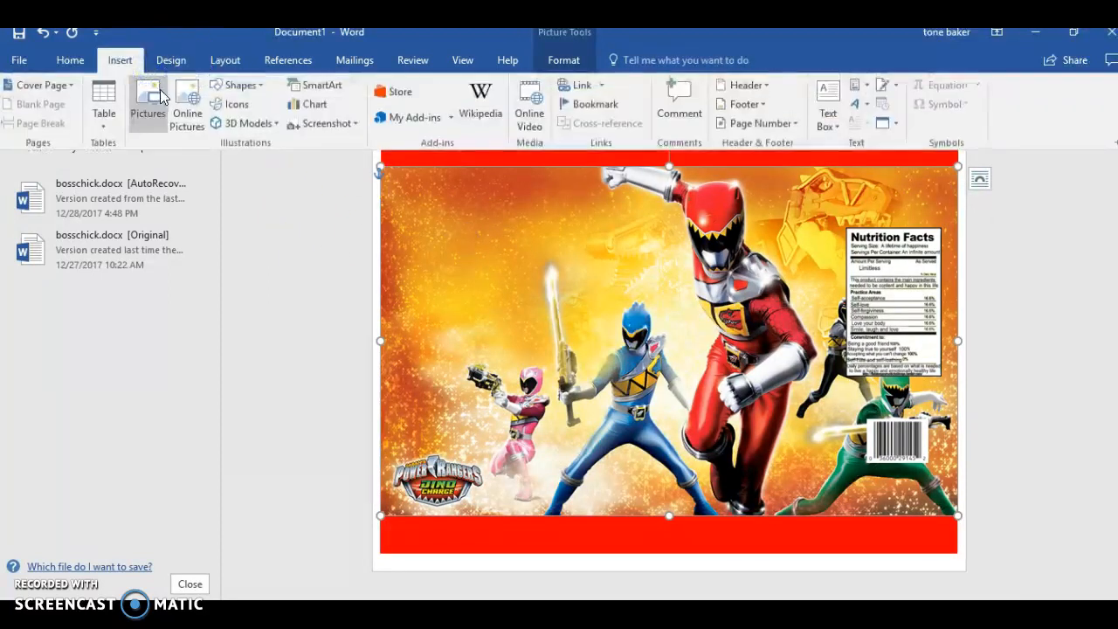
click(160, 88)
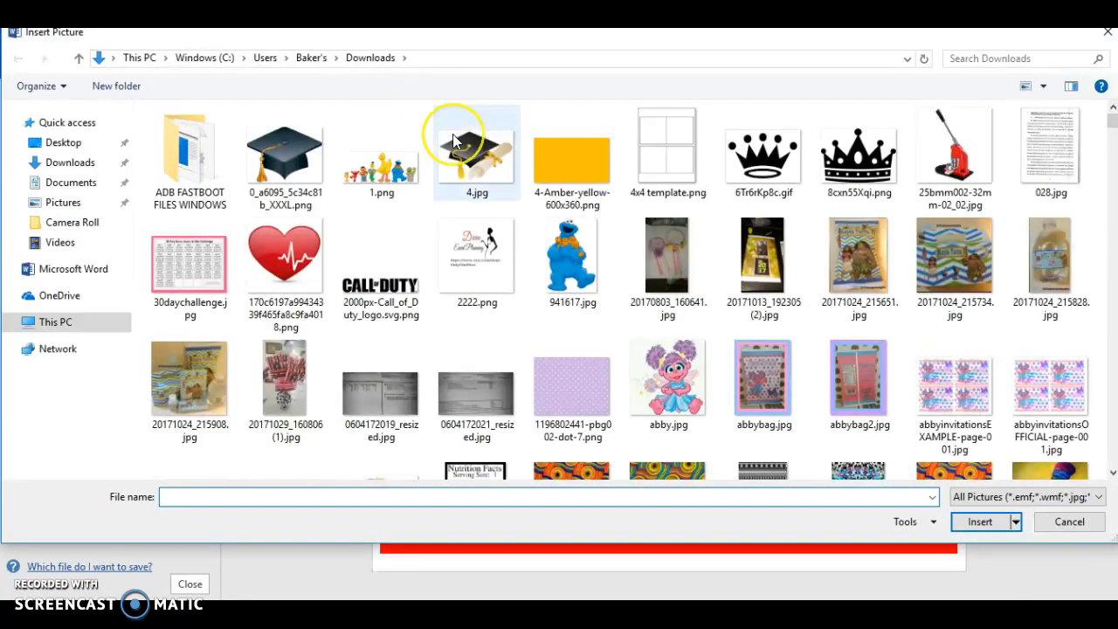
click(385, 389)
click(980, 522)
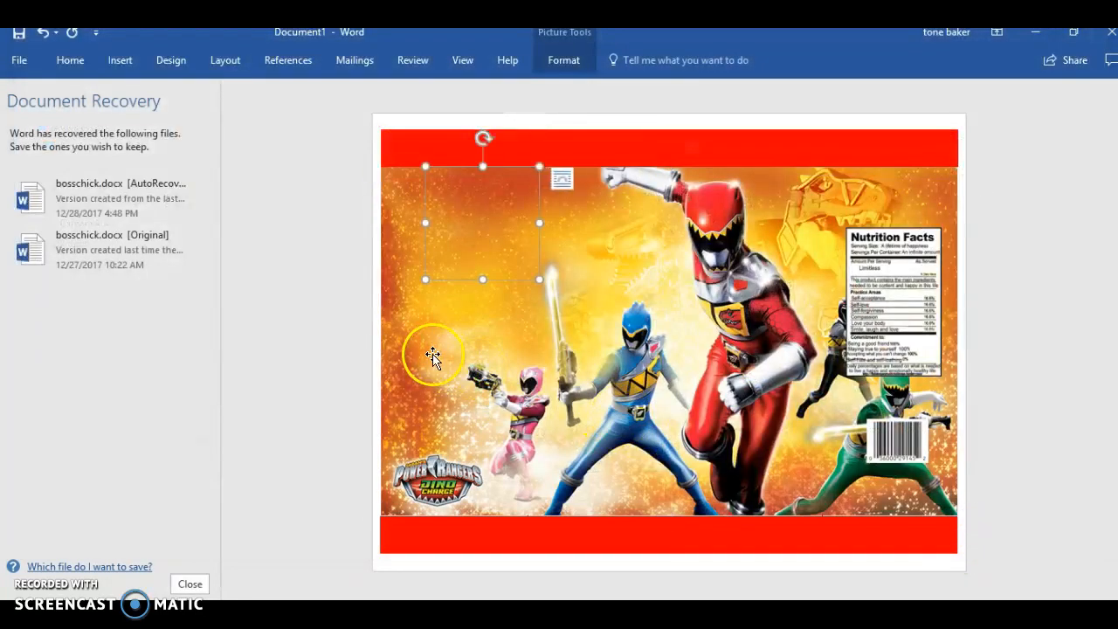
Set the event planning logo in front of text and move it beneath the barcode
click(561, 181)
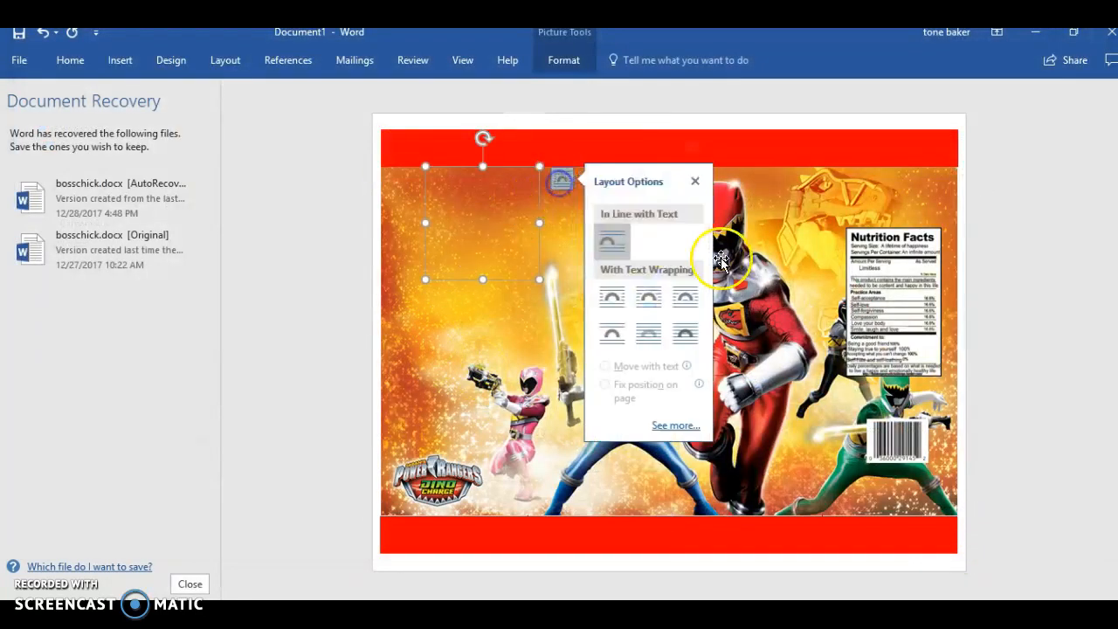
click(685, 333)
drag(491, 199, 903, 478)
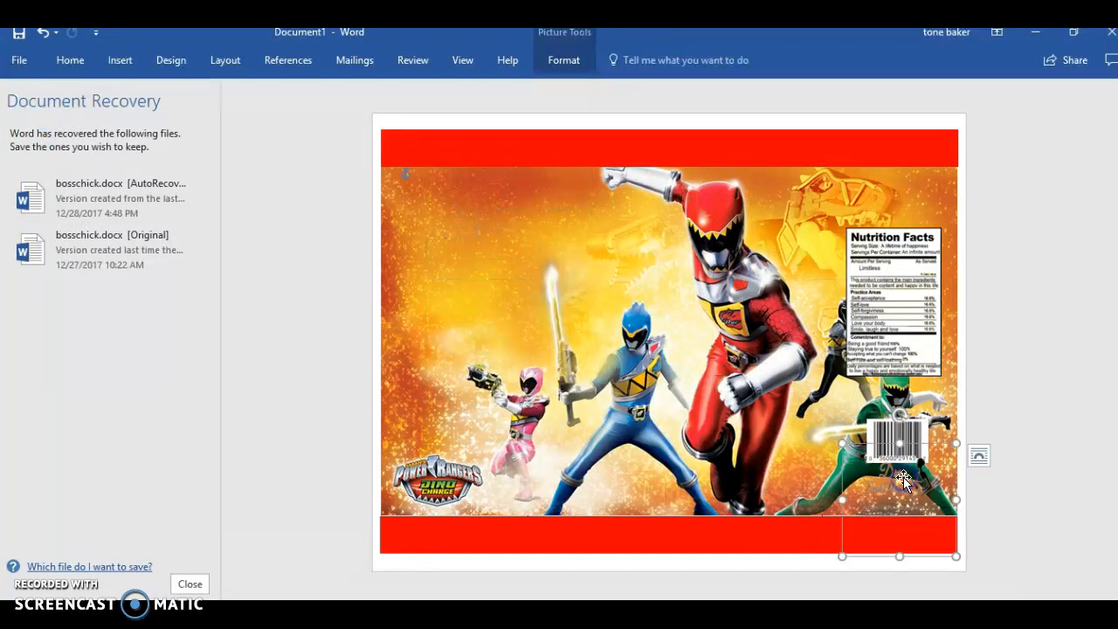
Enlarge the event planning logo slightly, nudge it left to centre it under the barcode, and deselect it
drag(961, 439, 965, 436)
key(Left)
key(Left)
key(Left)
key(Left)
key(Left)
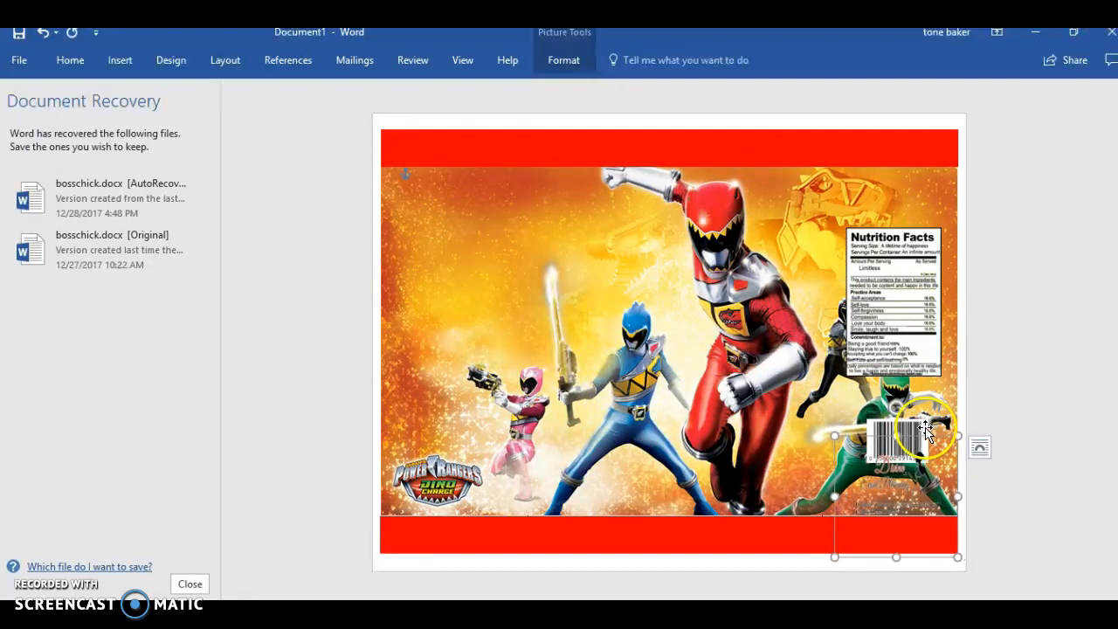
click(924, 428)
click(1009, 415)
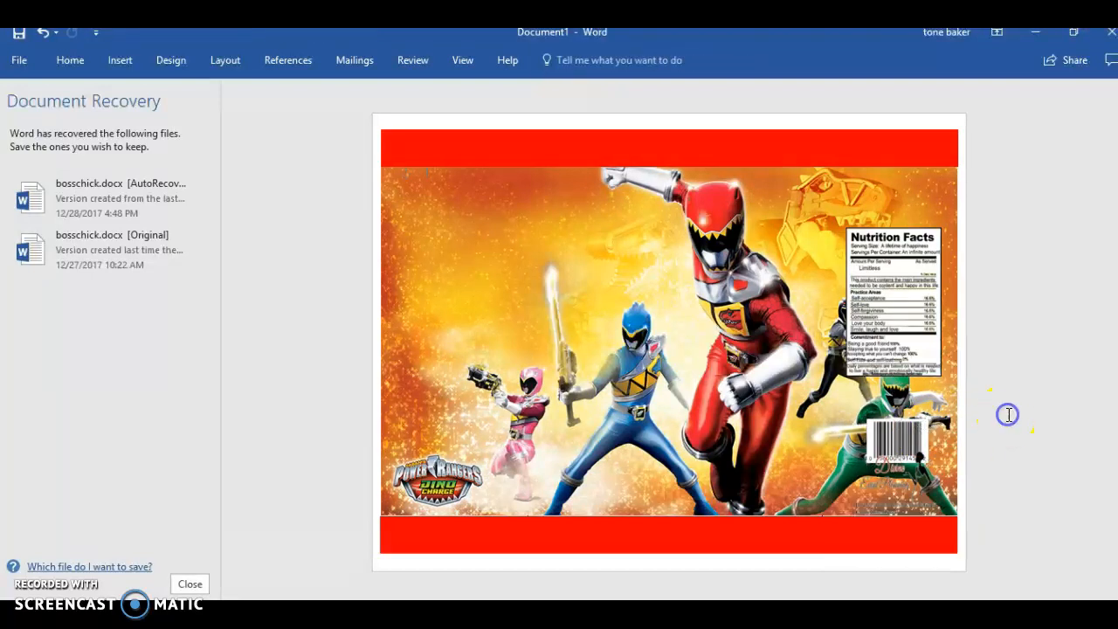
Insert a plain black WordArt text reading "Happy Birthday" over the background picture
click(275, 198)
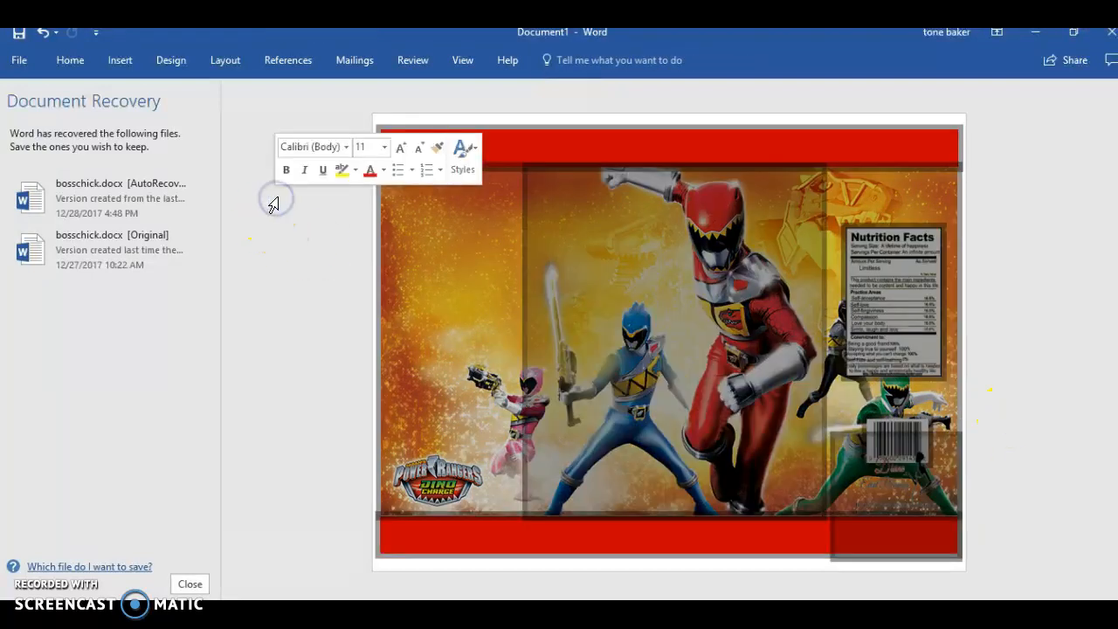
click(472, 282)
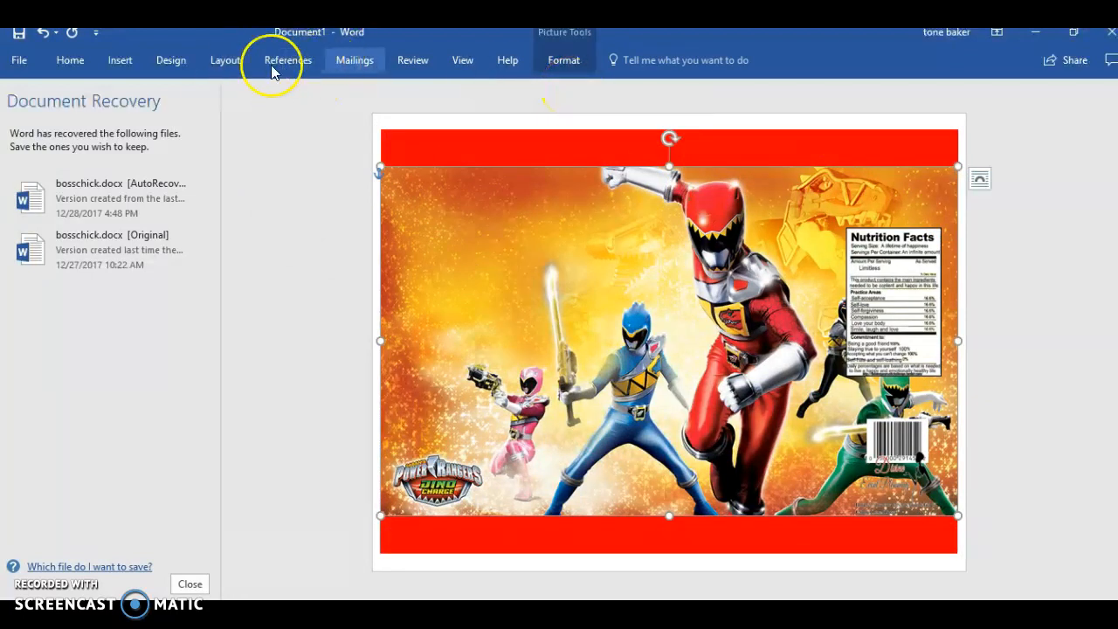
click(123, 60)
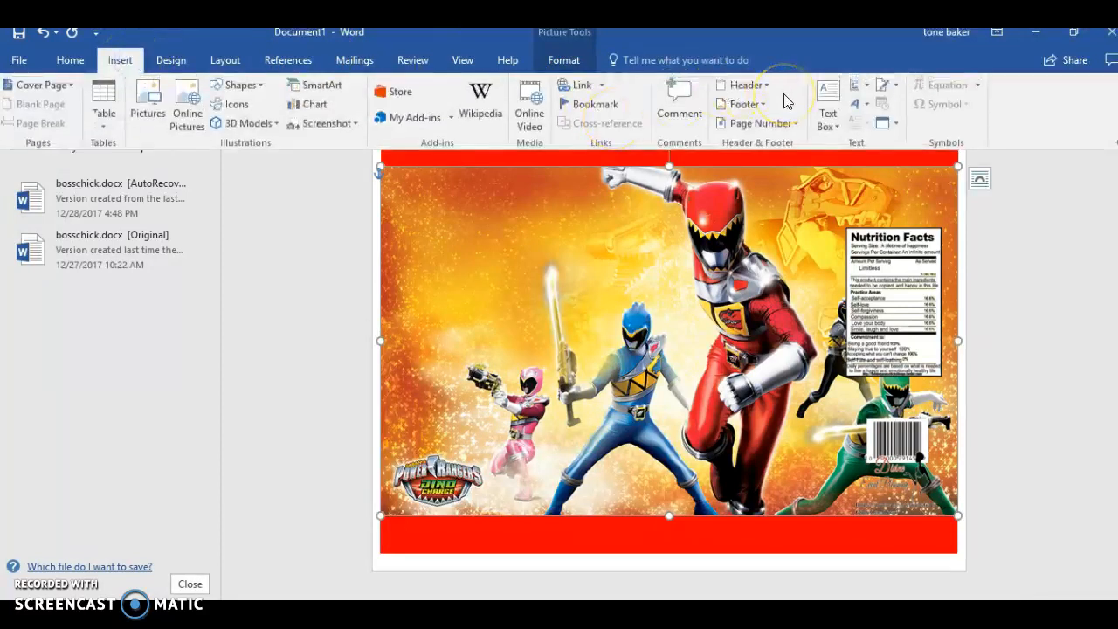
click(865, 103)
click(860, 104)
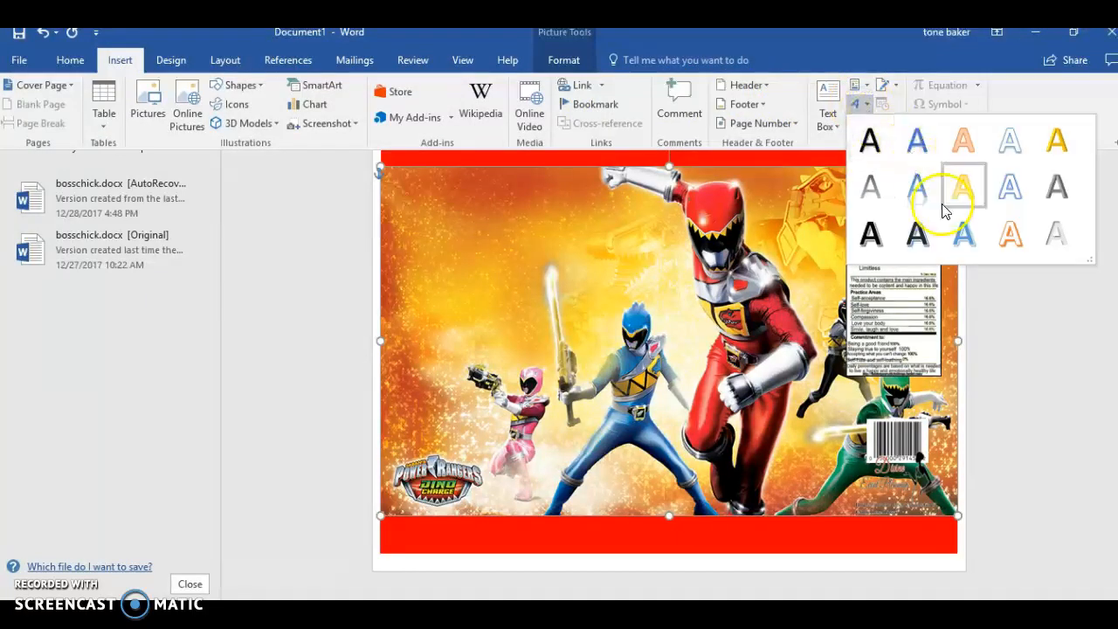
click(871, 139)
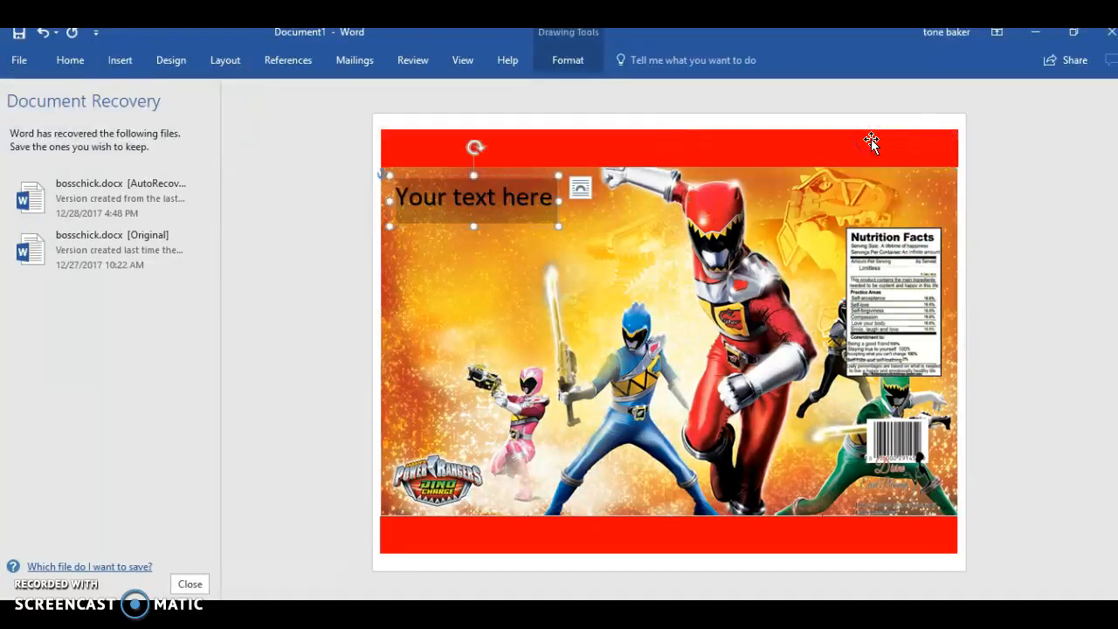
text(Ha)
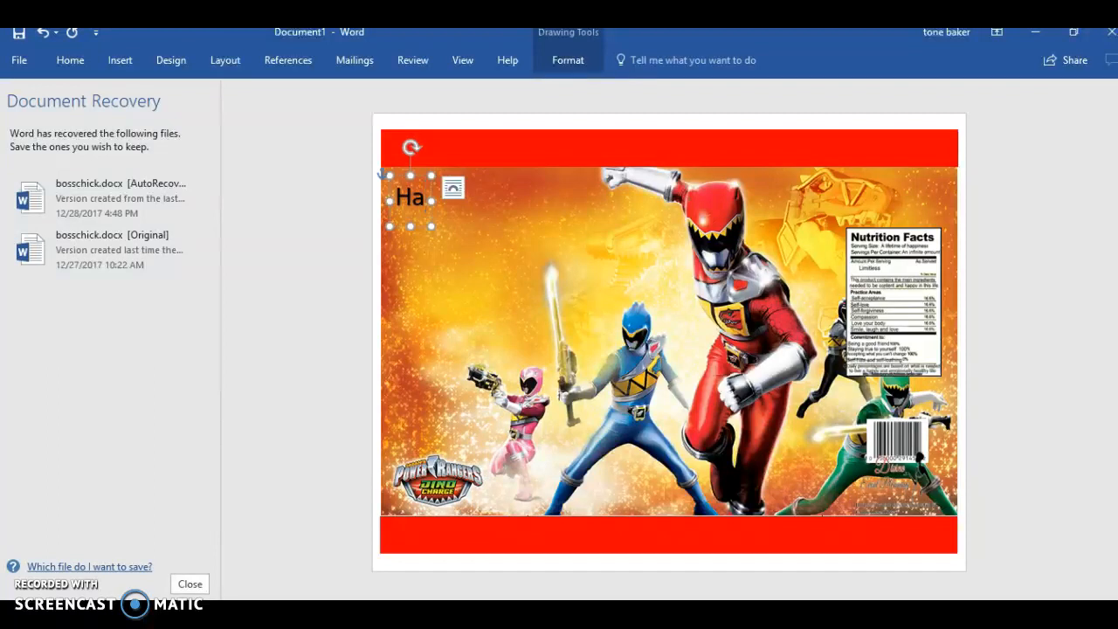
text(ppy Bi)
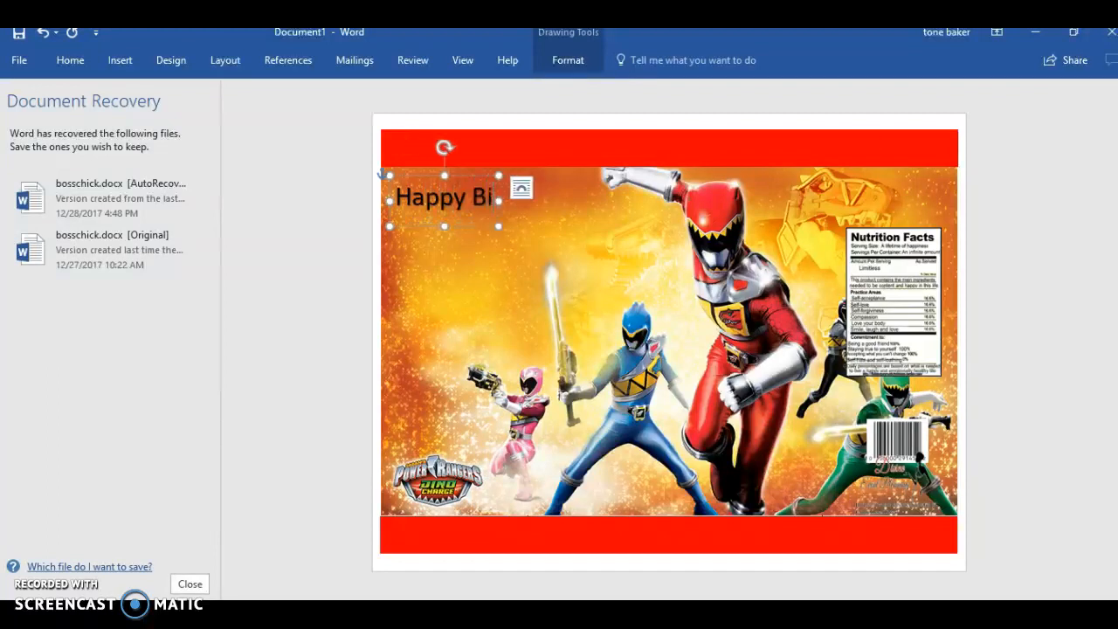
text(rthday)
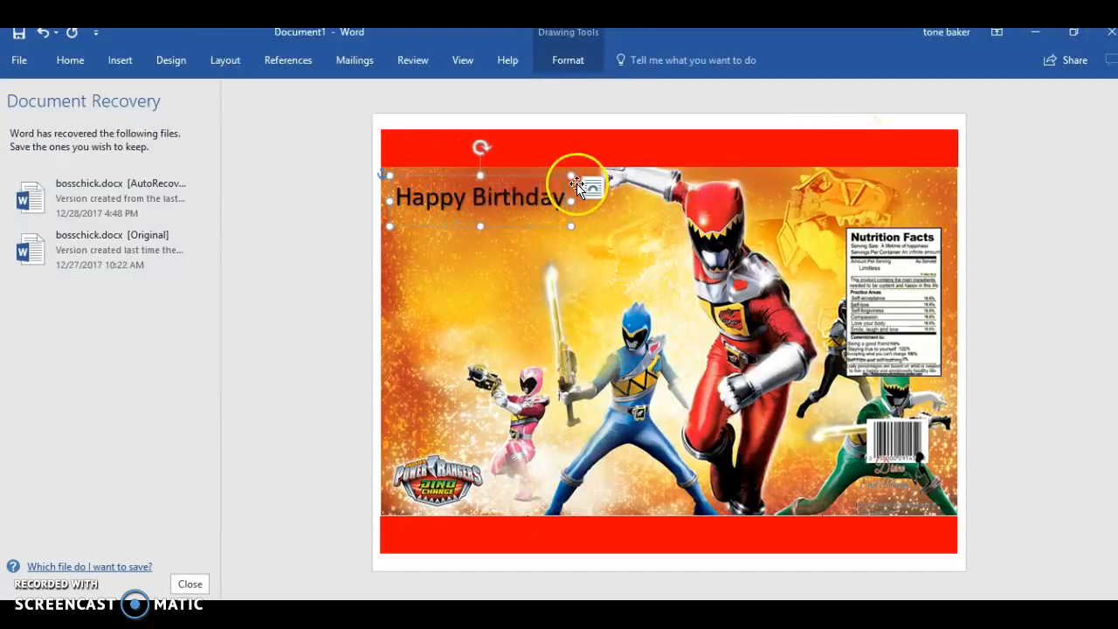
Change the Happy Birthday text's font to Arial Black
drag(565, 197, 395, 197)
click(472, 137)
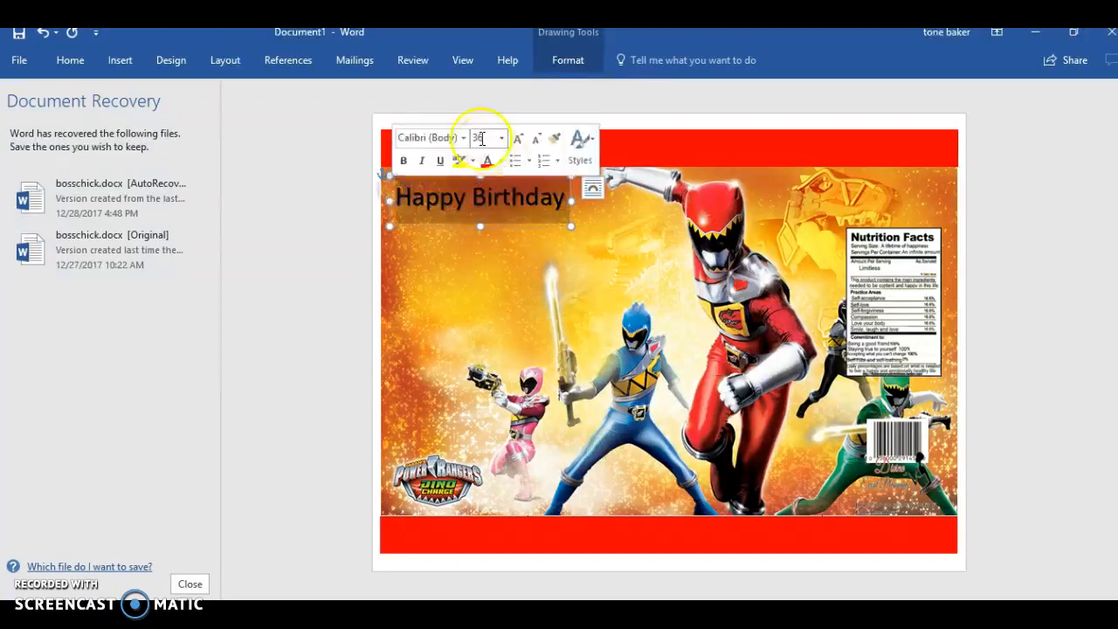
click(465, 138)
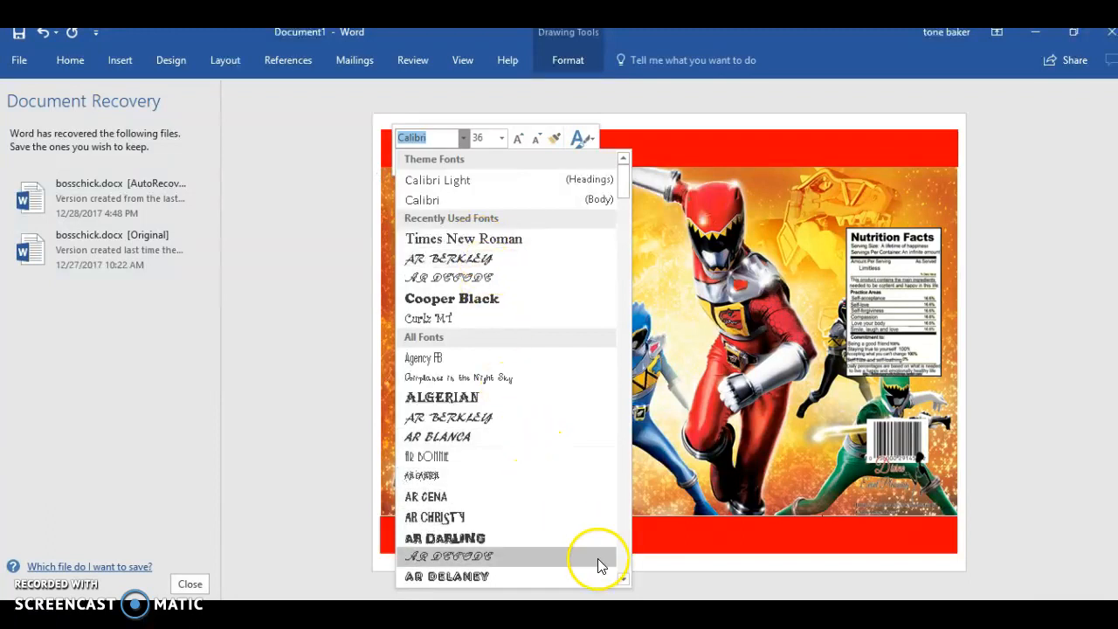
click(624, 578)
drag(625, 579, 624, 579)
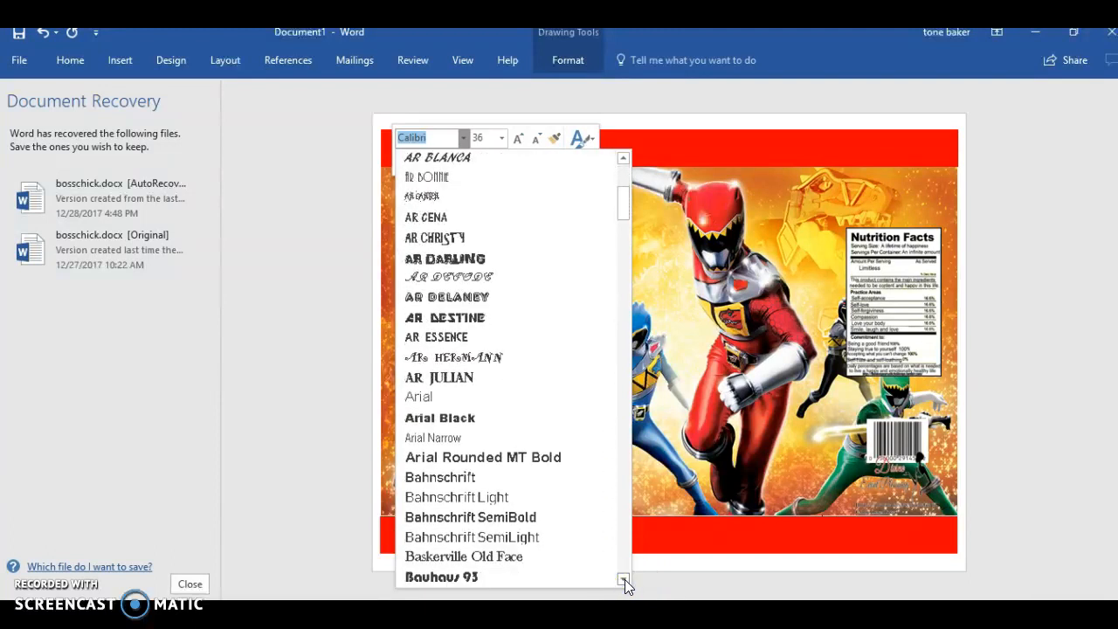
click(527, 418)
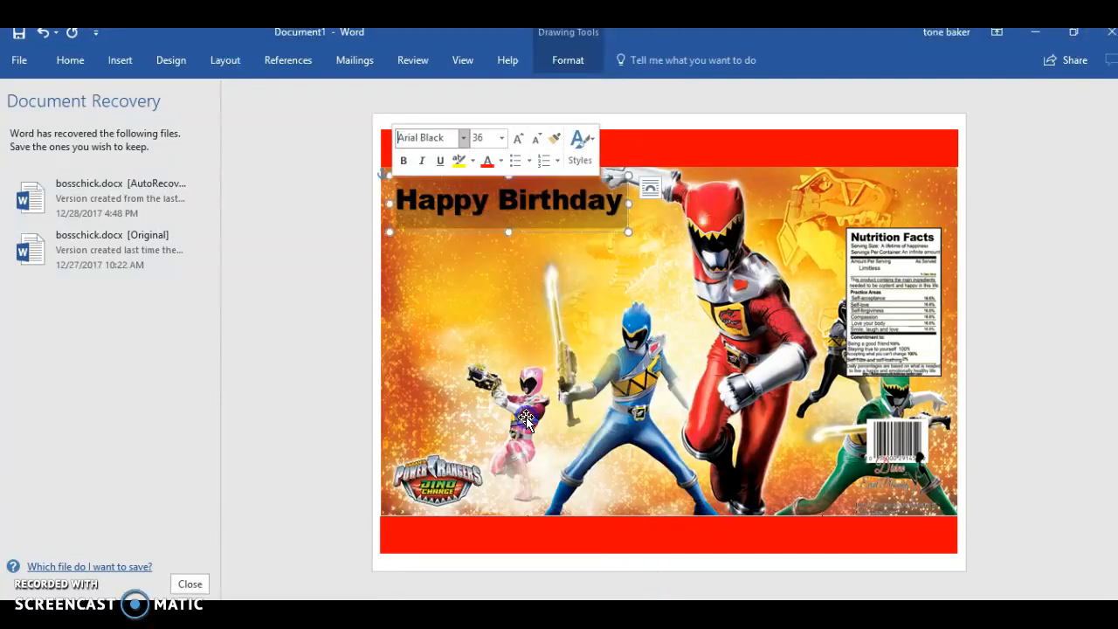
Colour the Happy Birthday text red using the custom colour RGB 246, 0, 0, and deselect it
click(482, 163)
click(511, 165)
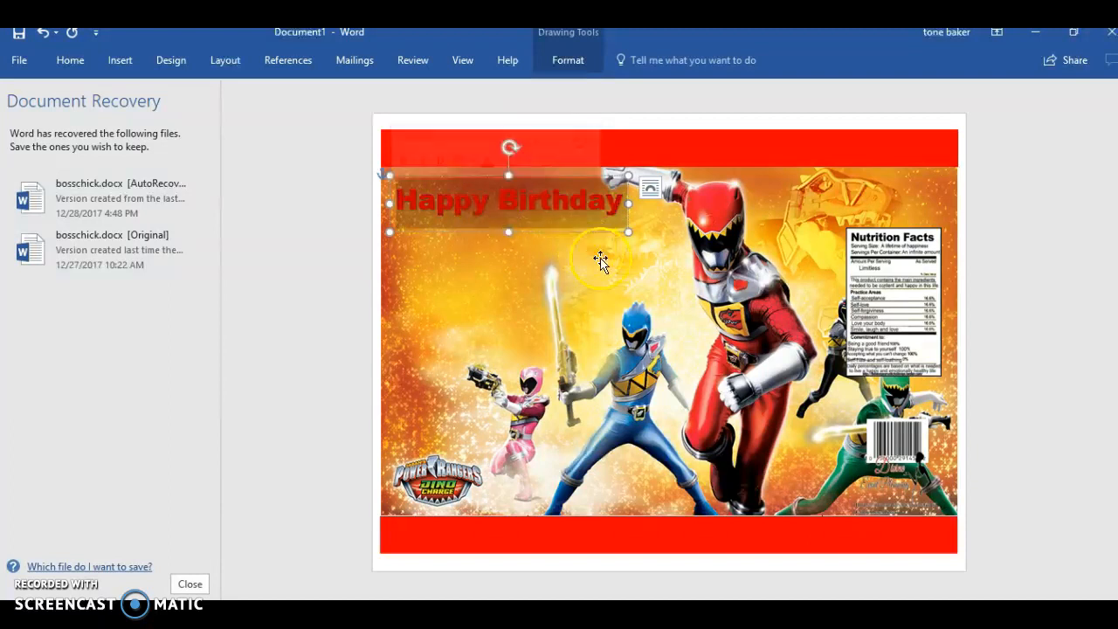
click(591, 235)
click(584, 202)
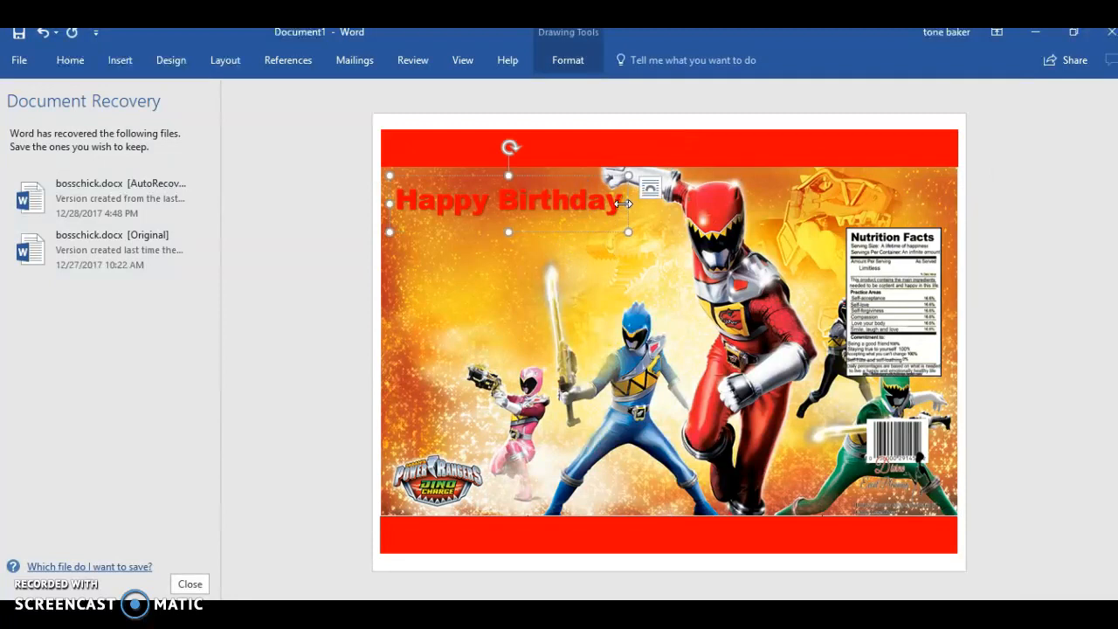
drag(622, 203, 385, 207)
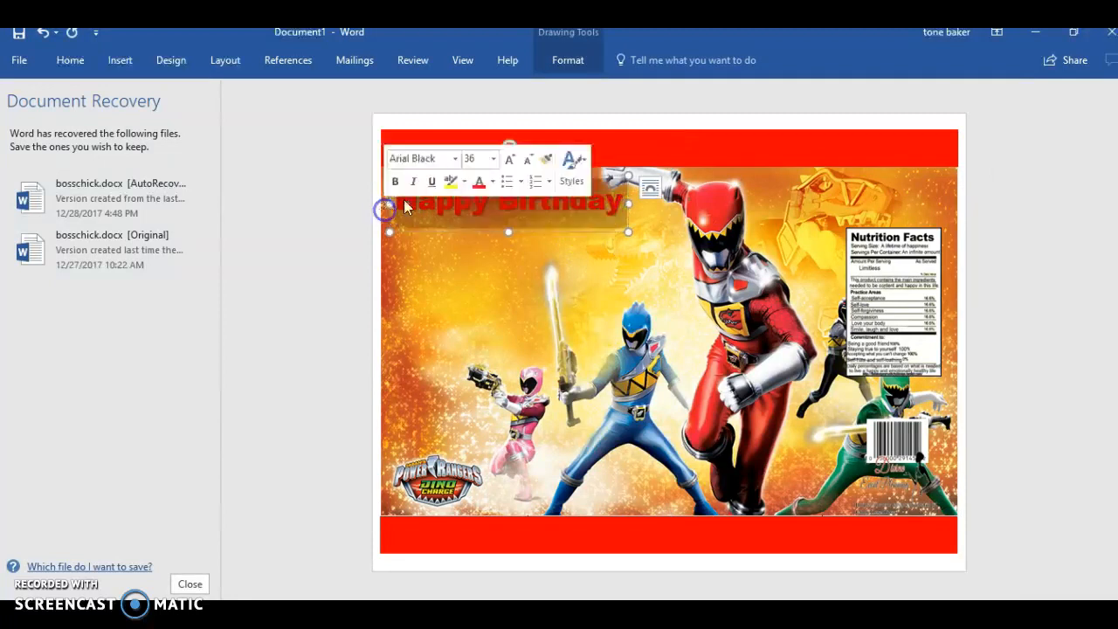
click(494, 182)
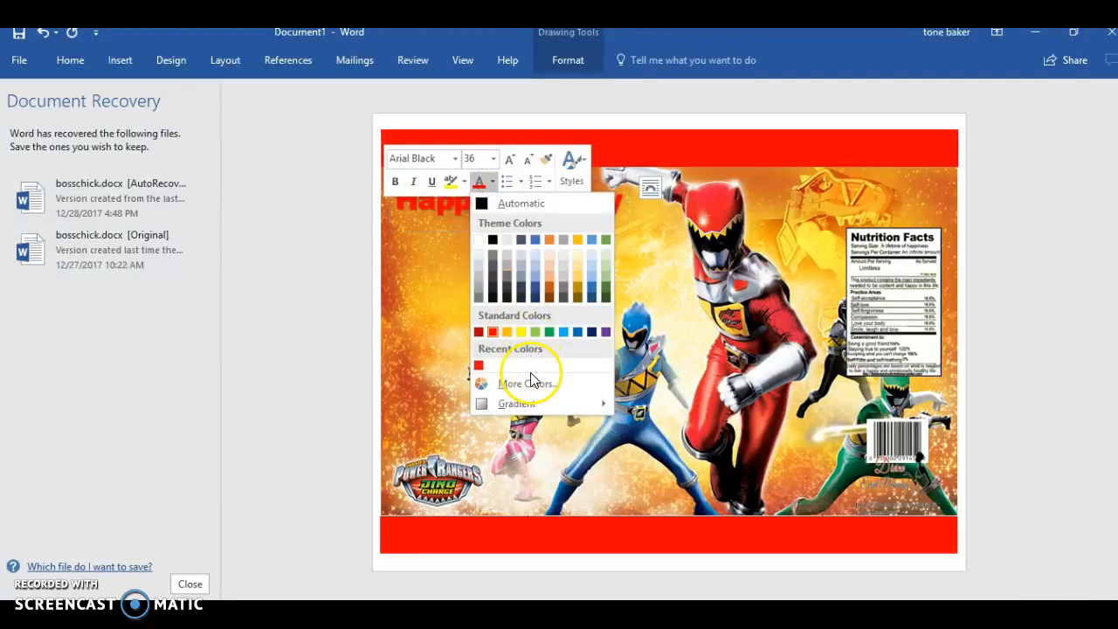
click(528, 377)
click(350, 249)
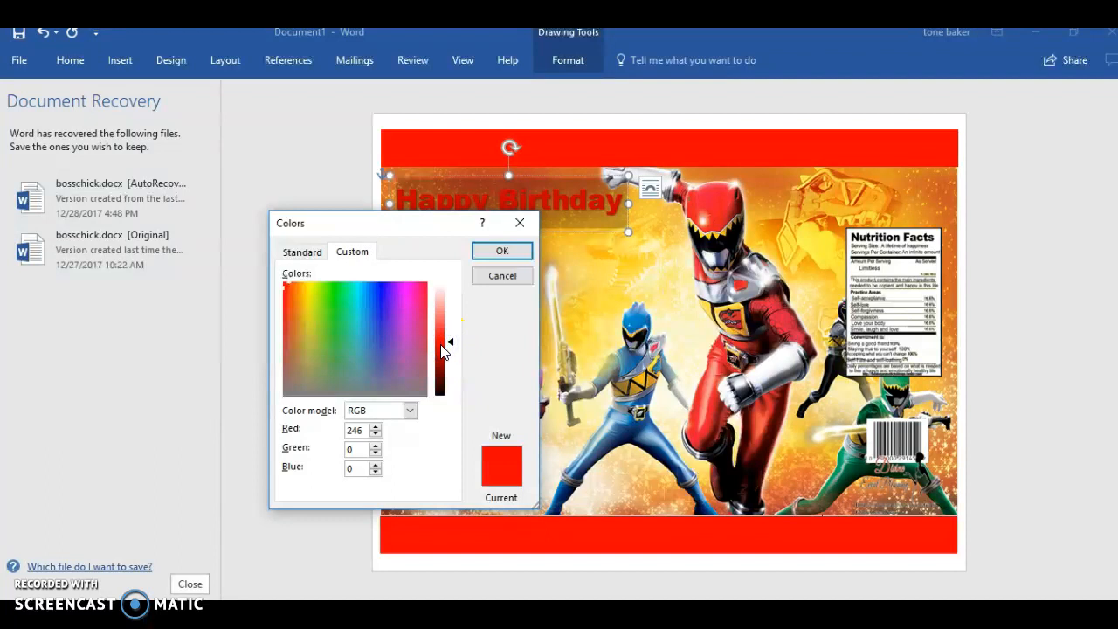
click(490, 252)
click(499, 253)
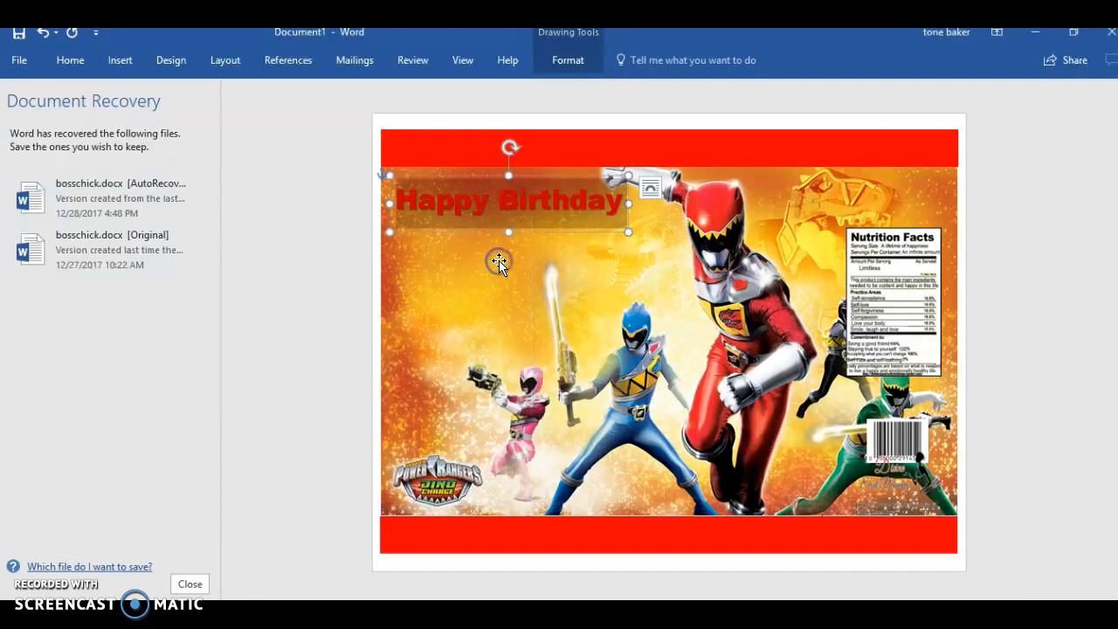
click(341, 302)
Move the Happy Birthday text across to the red ranger's head above the blue ranger and widen its box slightly
click(505, 187)
click(533, 233)
drag(533, 234, 671, 263)
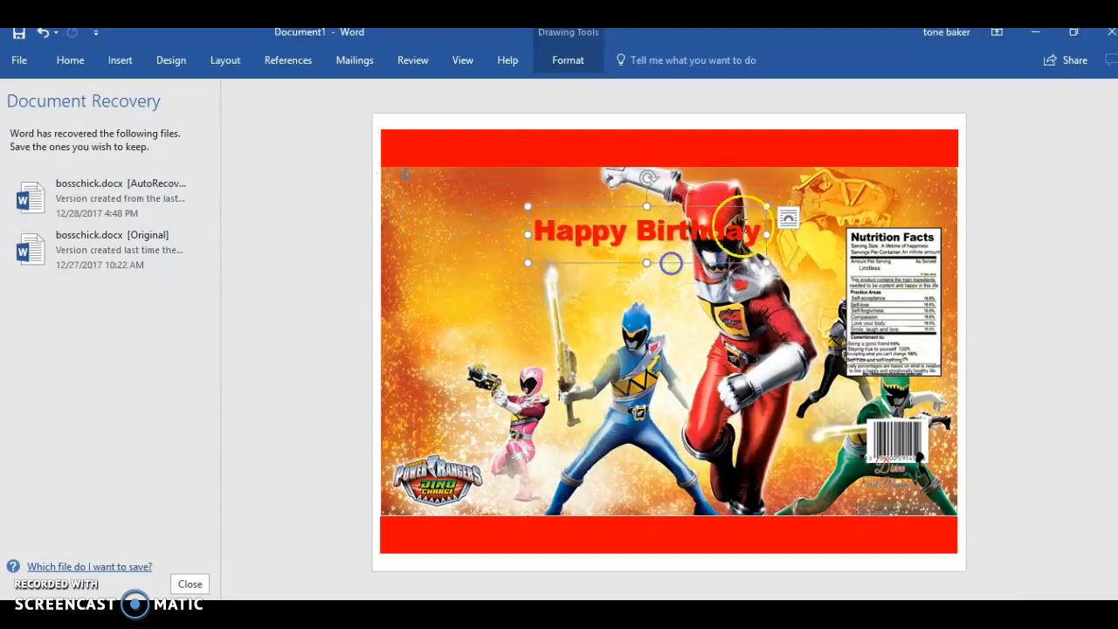
drag(764, 209, 788, 206)
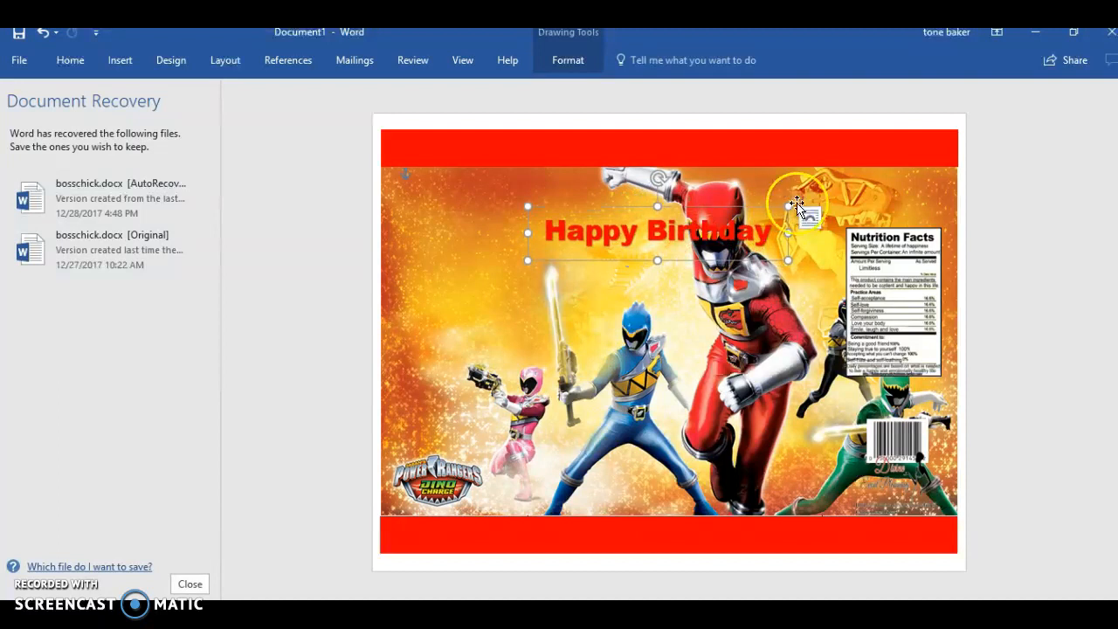
Set the Happy Birthday text to size 22 and narrow its box to sit beside the red ranger's head
drag(788, 206, 495, 239)
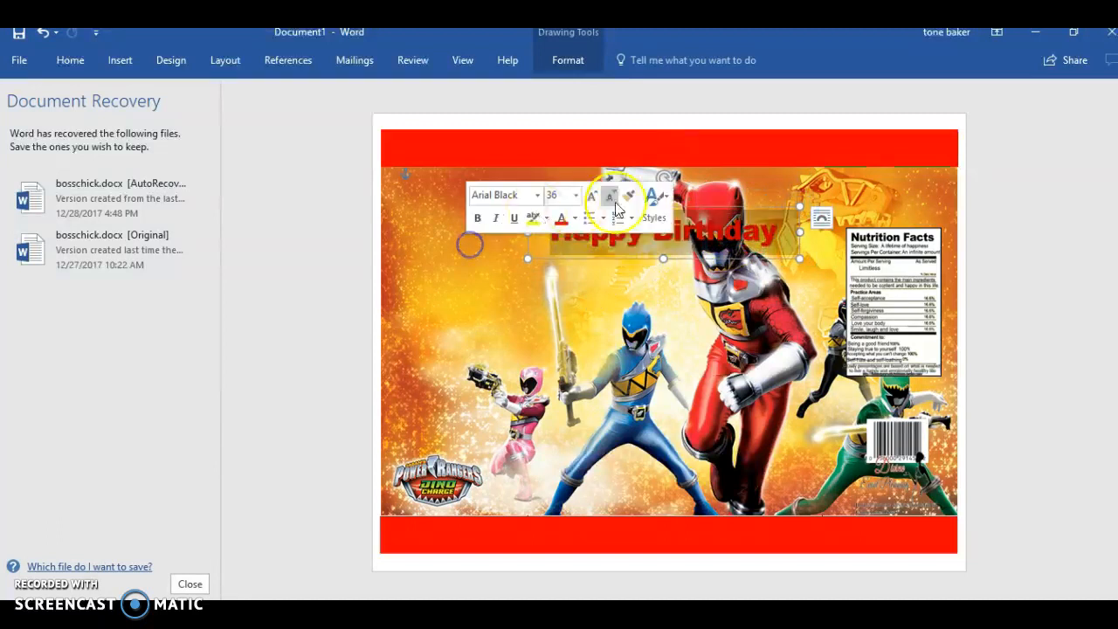
click(575, 196)
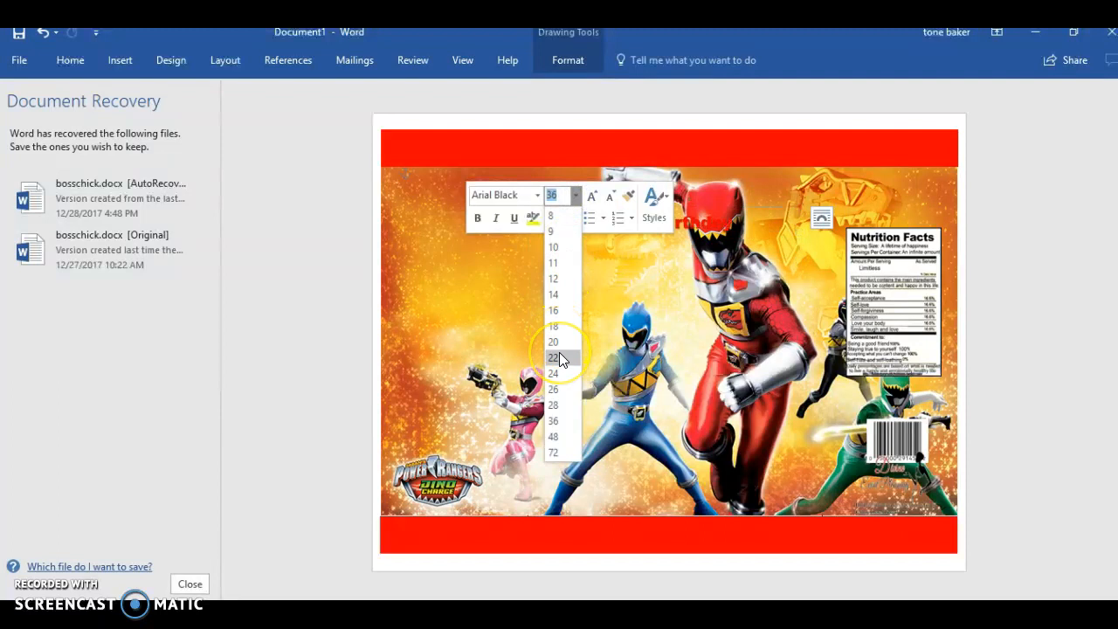
click(559, 356)
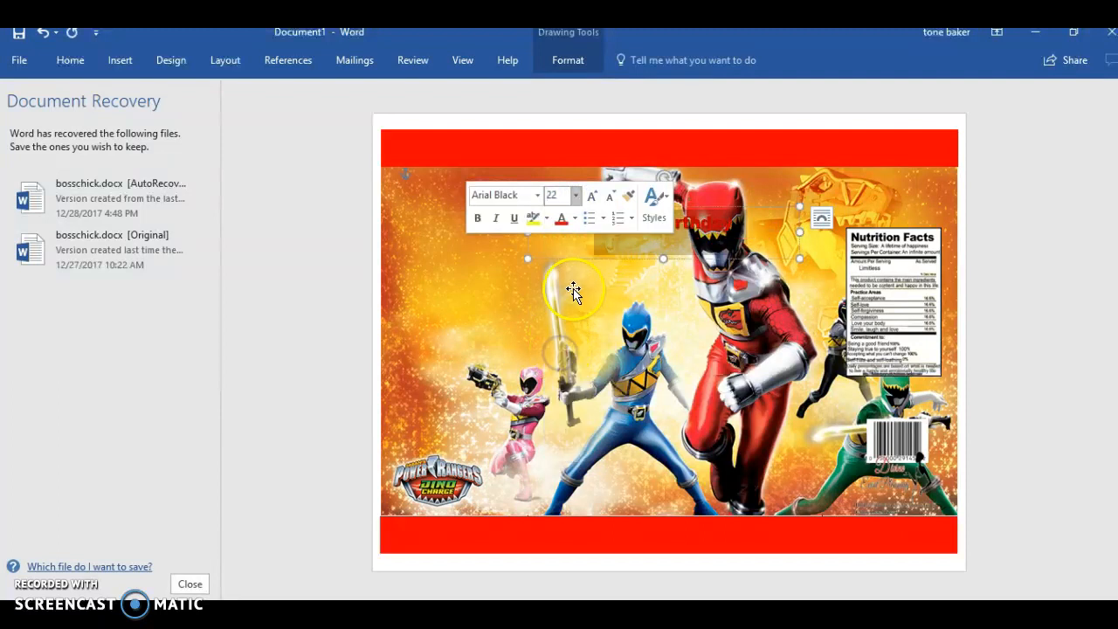
click(588, 317)
click(732, 216)
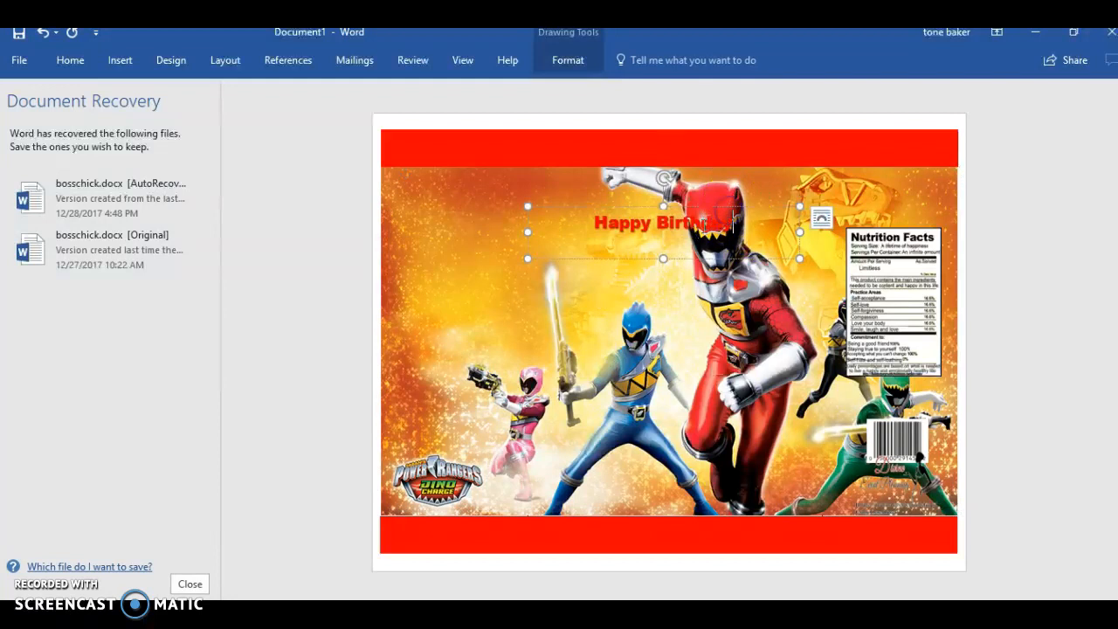
drag(799, 231, 684, 242)
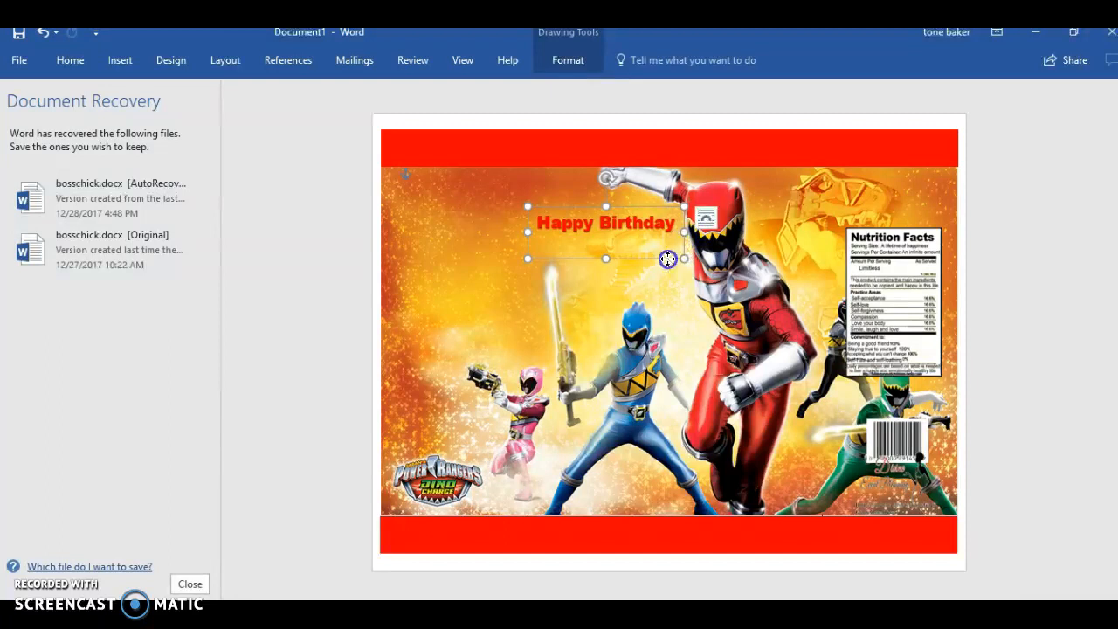
drag(667, 258, 673, 258)
Pull the background picture's upper edge down a little and nudge the Happy Birthday text slightly lower, above the blue ranger
click(687, 174)
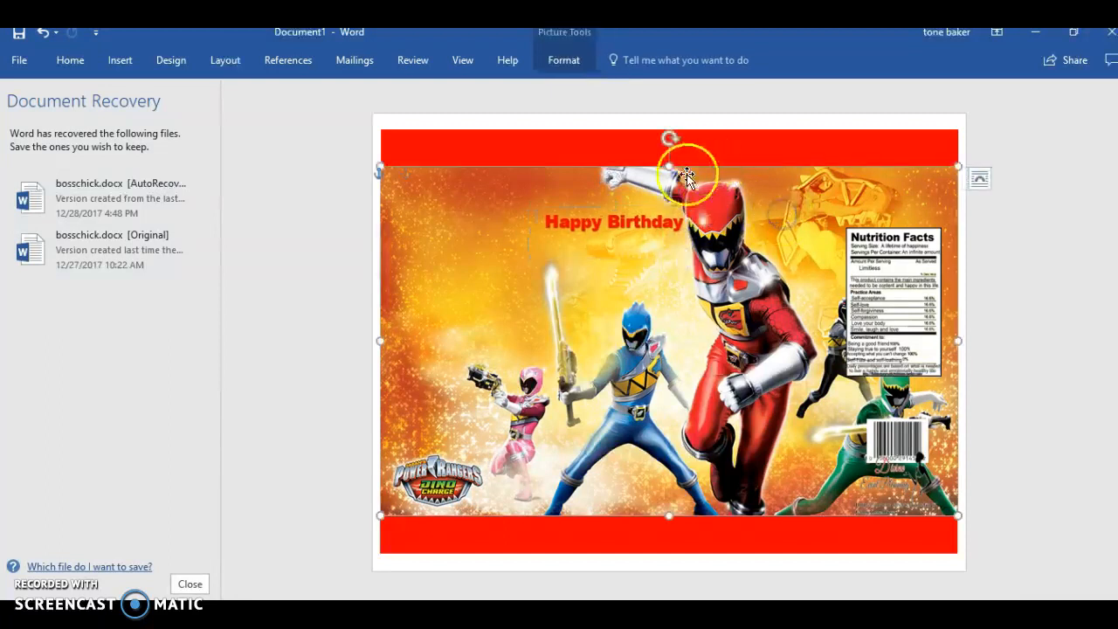
drag(669, 167, 667, 186)
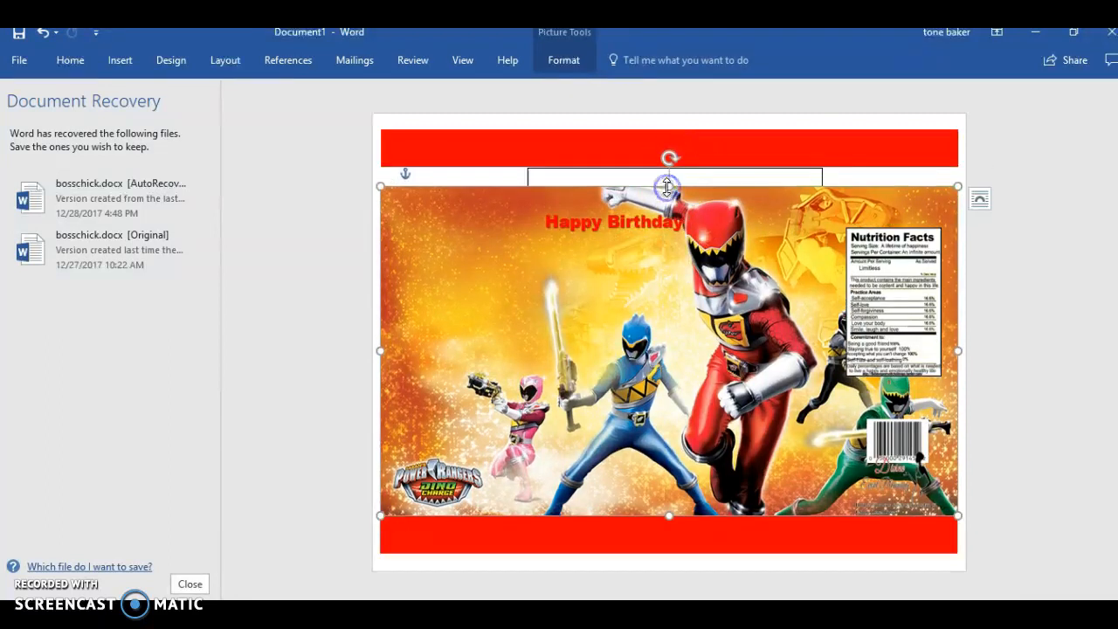
click(633, 221)
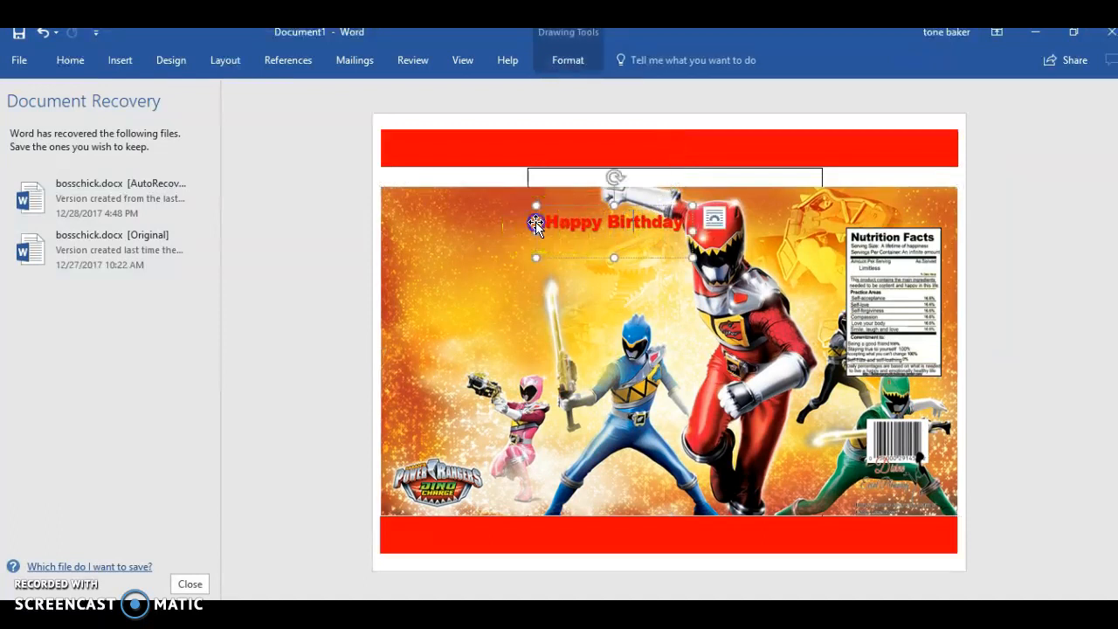
drag(535, 222, 531, 228)
key(Down)
key(Down)
key(Down)
key(Down)
key(Down)
key(Down)
key(Down)
key(Down)
key(Down)
key(Down)
key(Right)
key(Right)
key(Right)
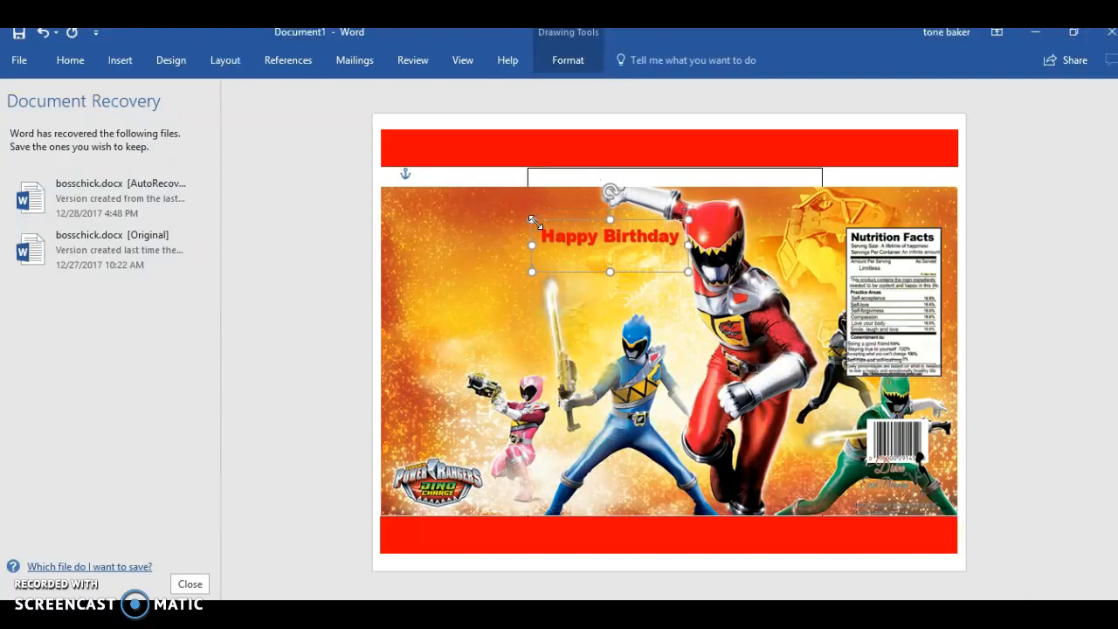
Stretch the background picture's upper edge back up to the upper red bar
click(250, 230)
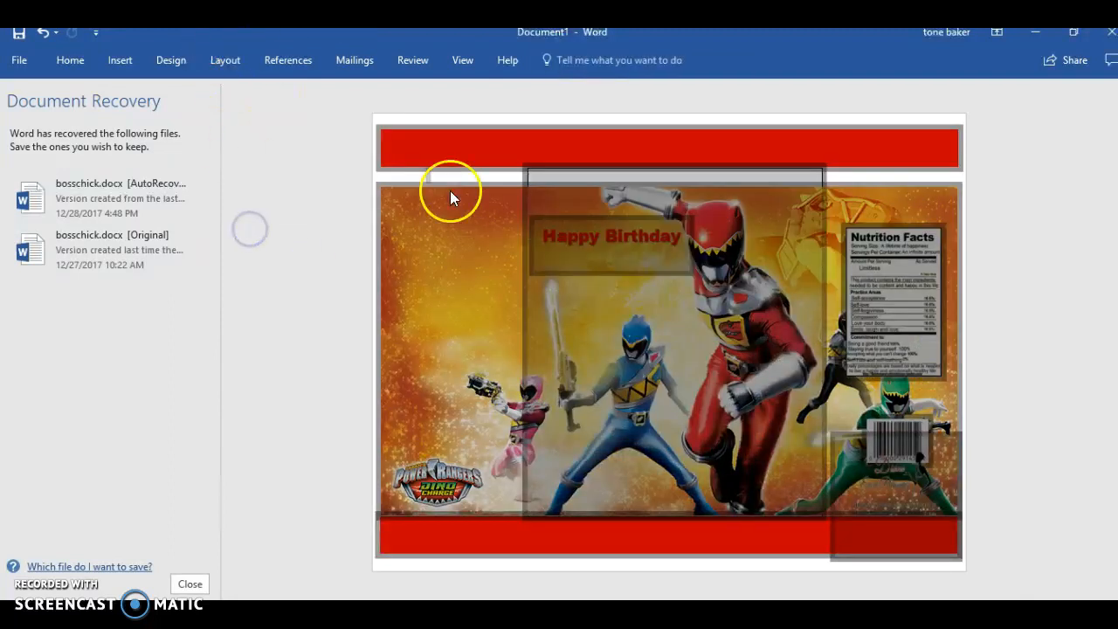
click(598, 299)
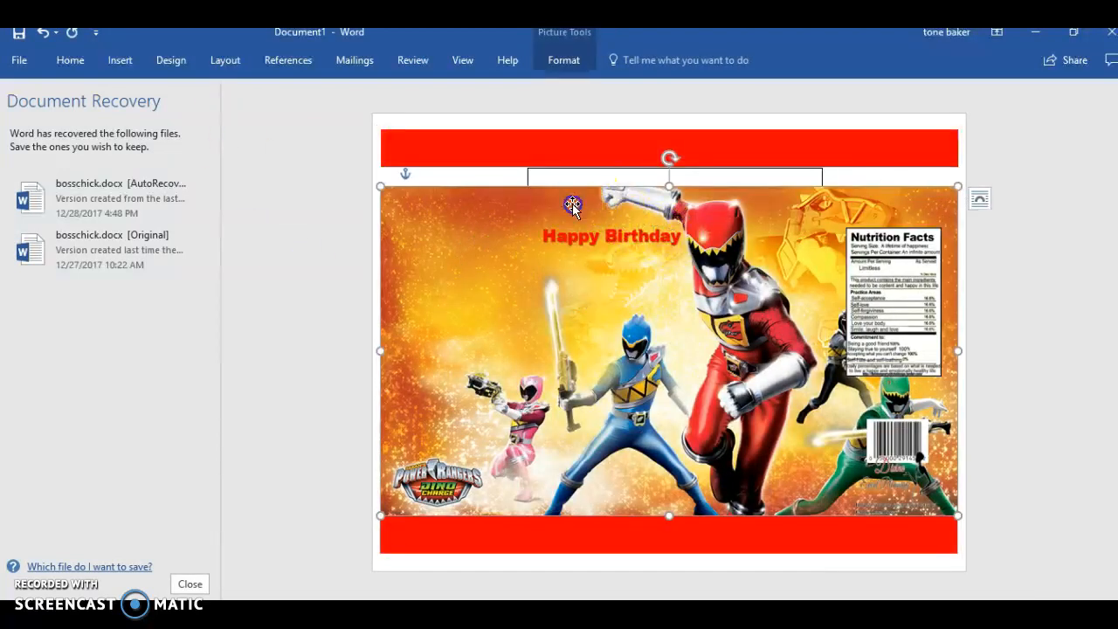
drag(669, 186, 670, 156)
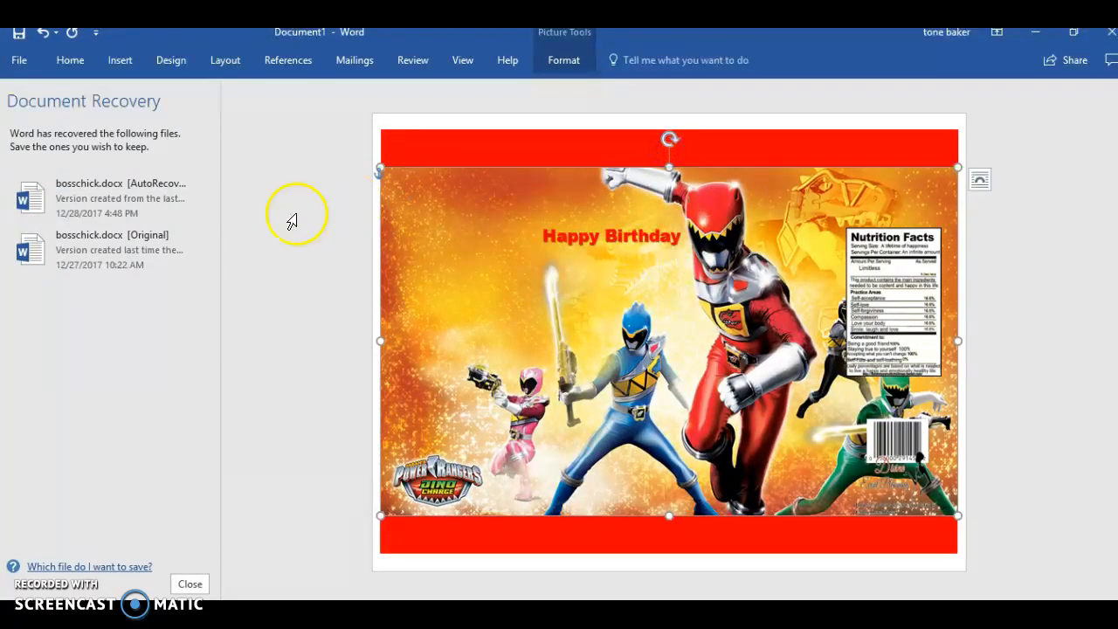
Insert another plain black WordArt text containing the birthday child's first name
click(120, 59)
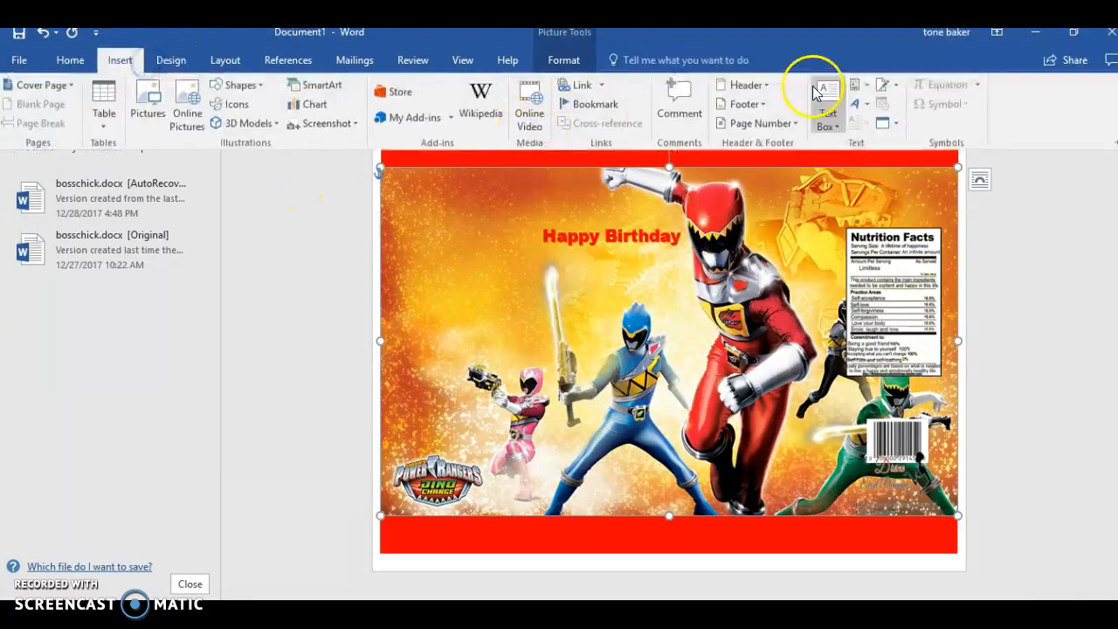
click(854, 102)
click(871, 148)
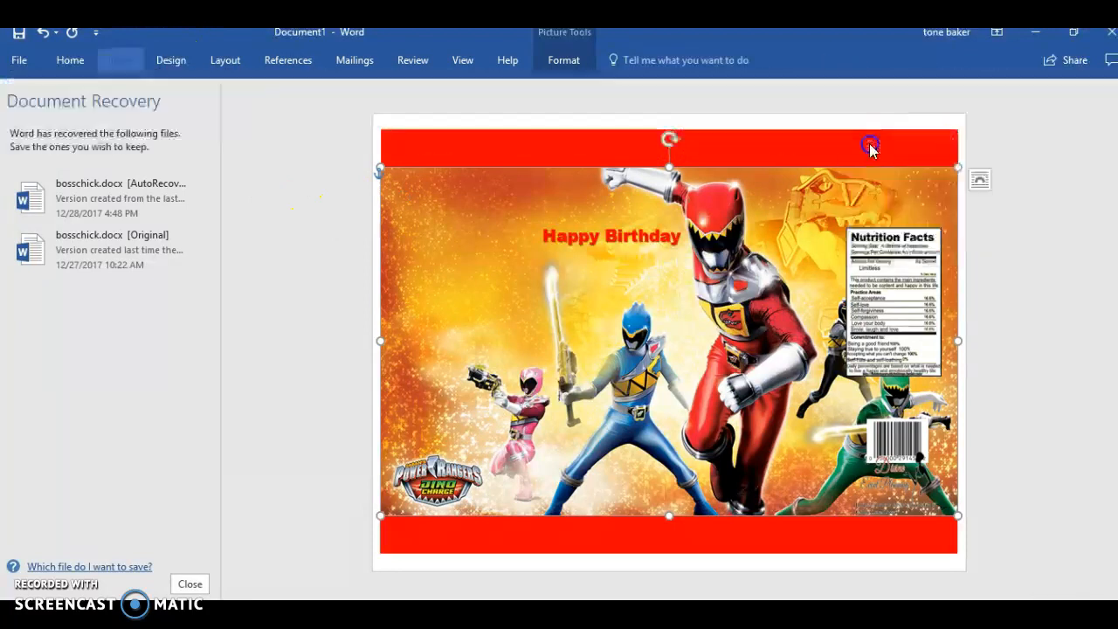
text(Noah)
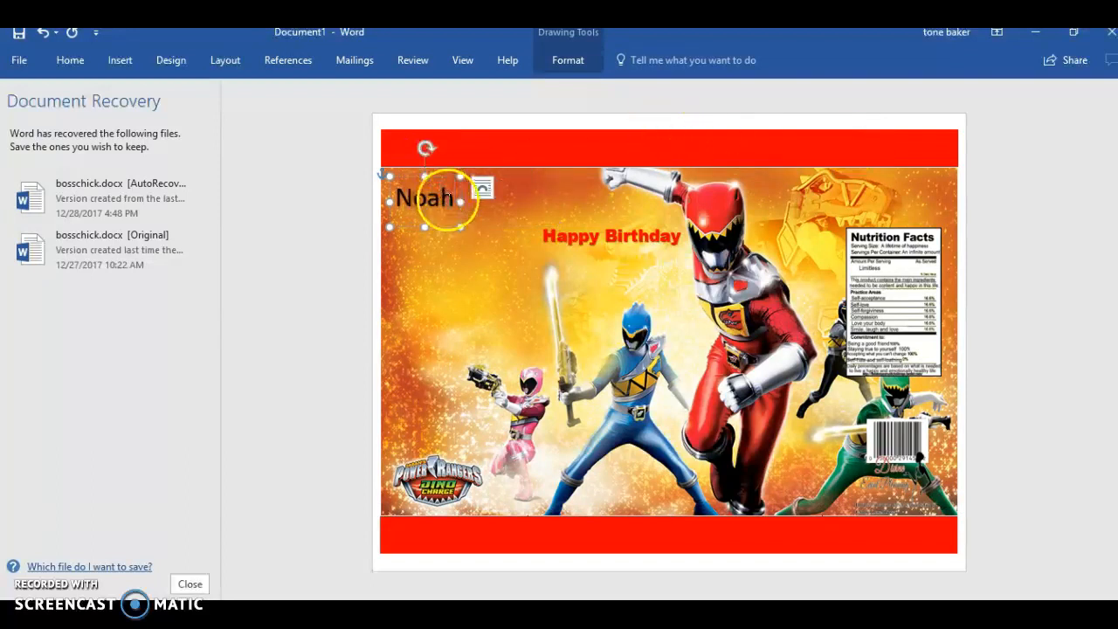
Format the birthday child's name text in Arial Black with a red font colour
drag(376, 205, 446, 190)
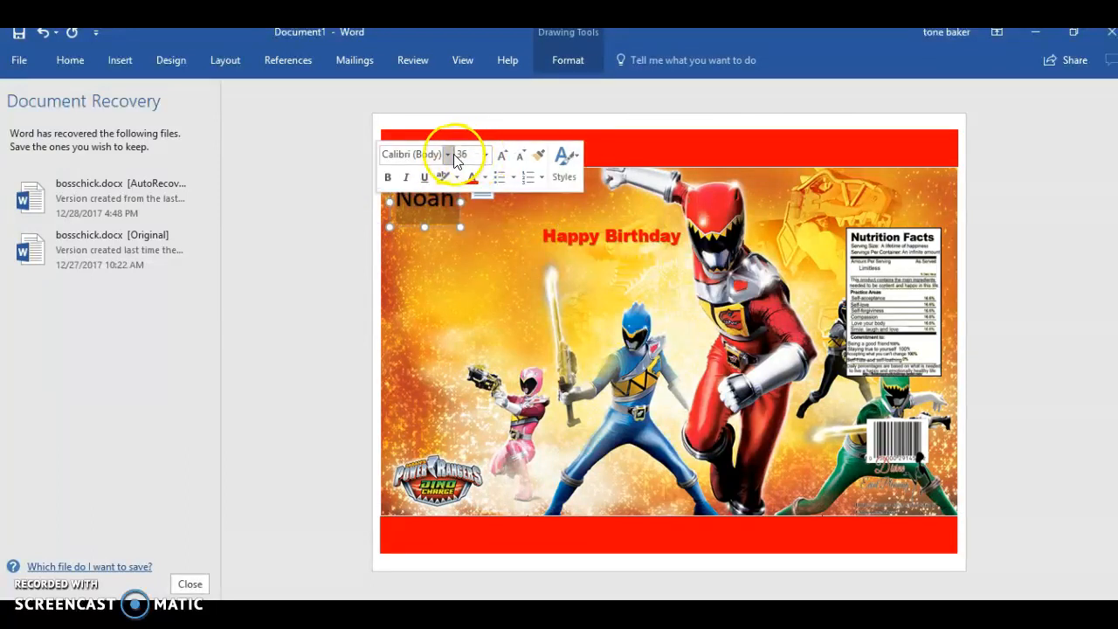
click(448, 154)
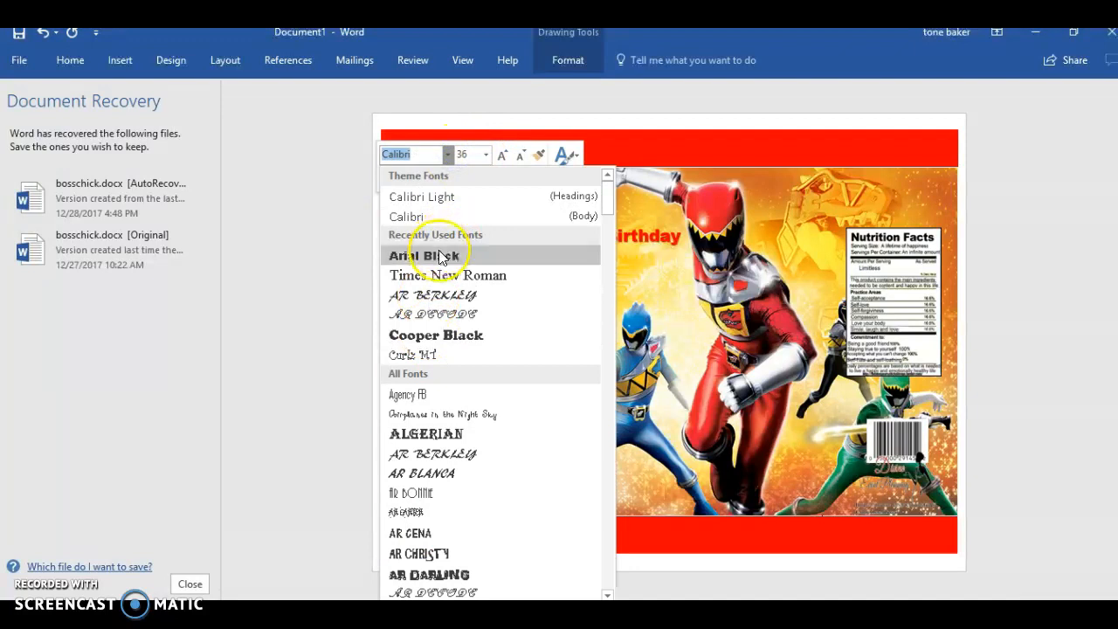
click(439, 256)
click(471, 178)
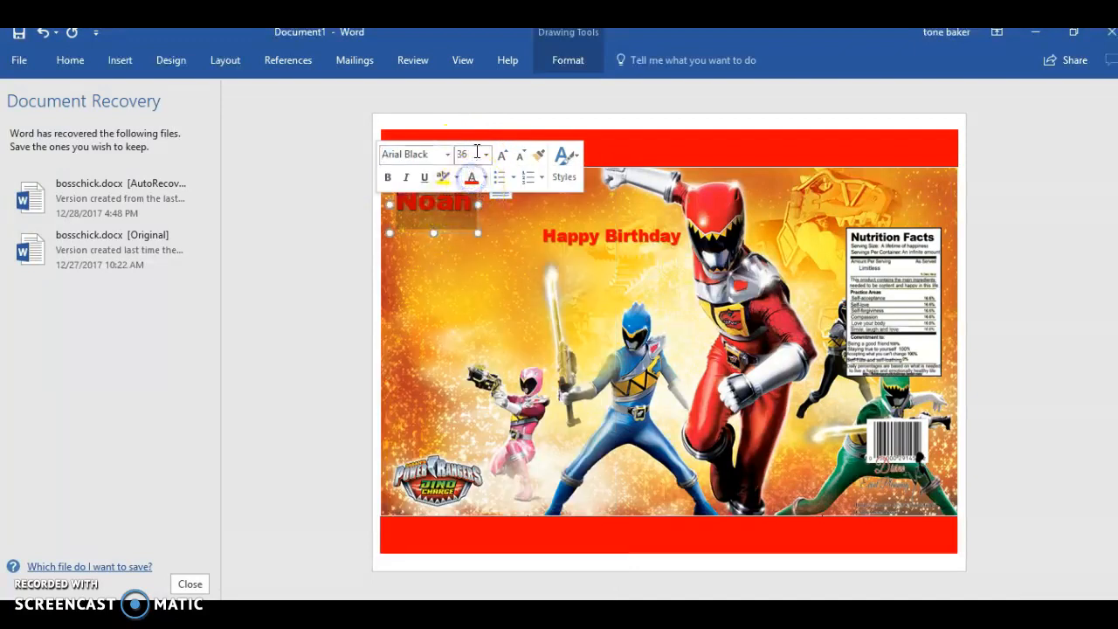
click(461, 232)
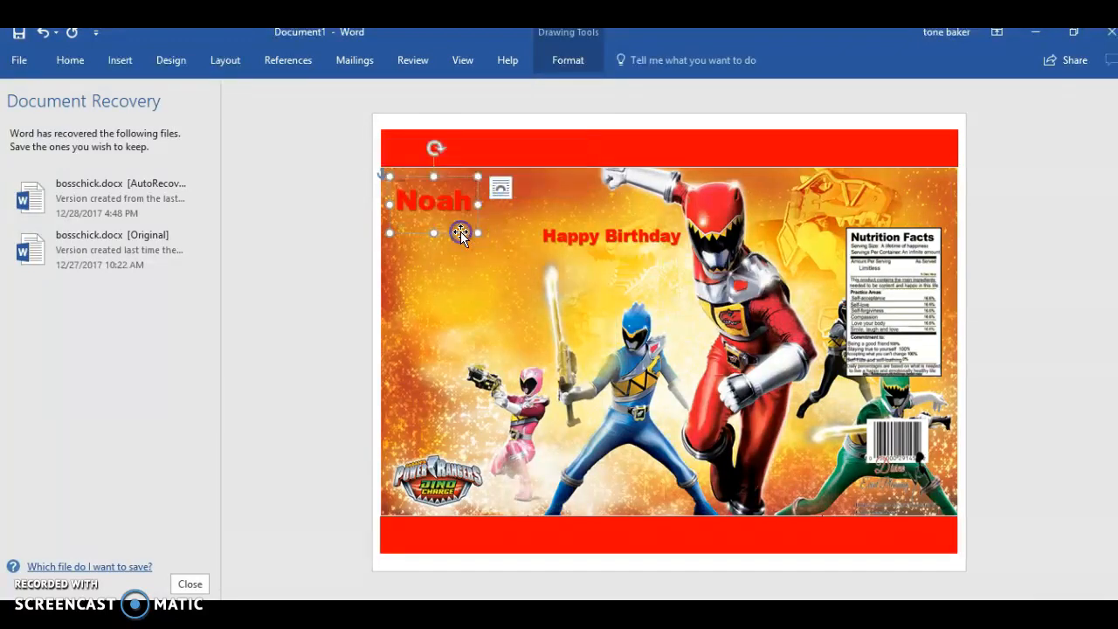
Apply the first recent red to the child's name and move it directly beneath the Happy Birthday text
drag(472, 203, 391, 206)
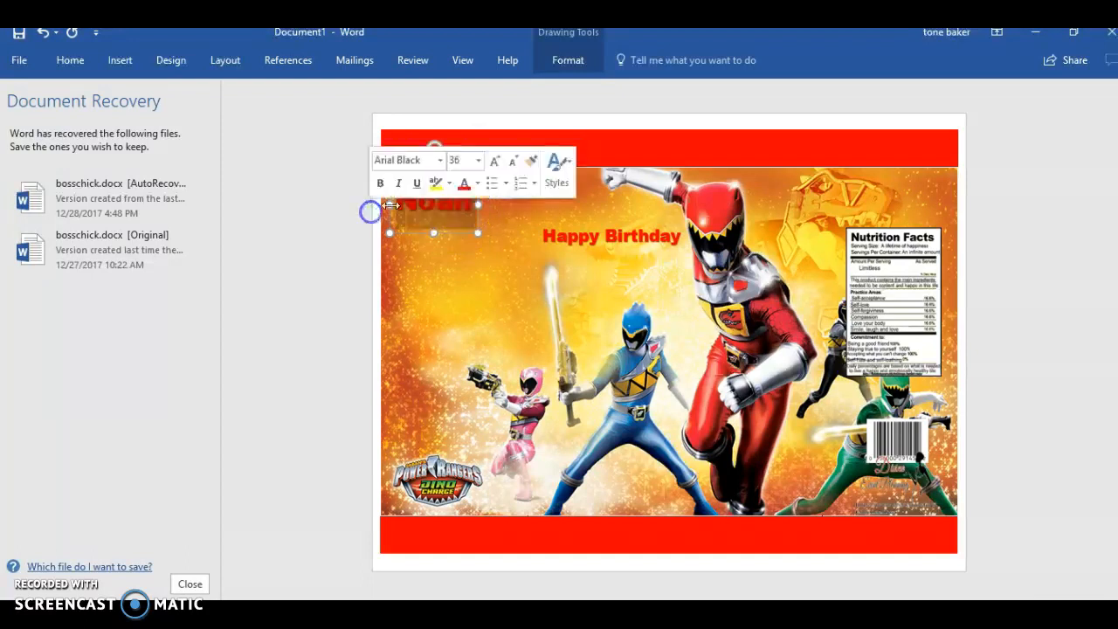
click(479, 184)
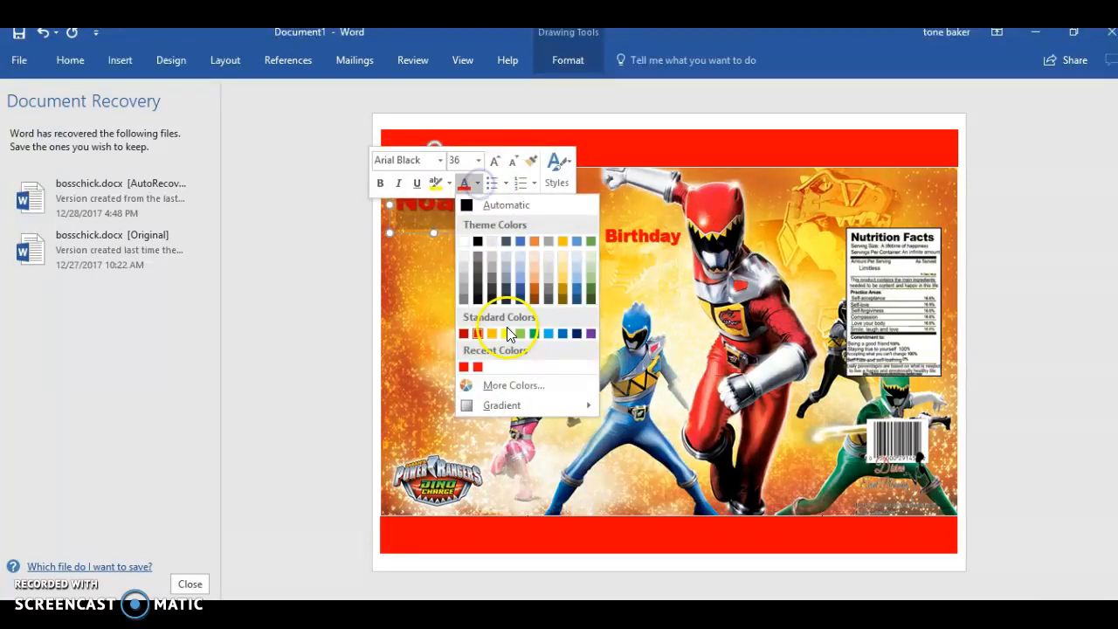
click(464, 366)
click(425, 244)
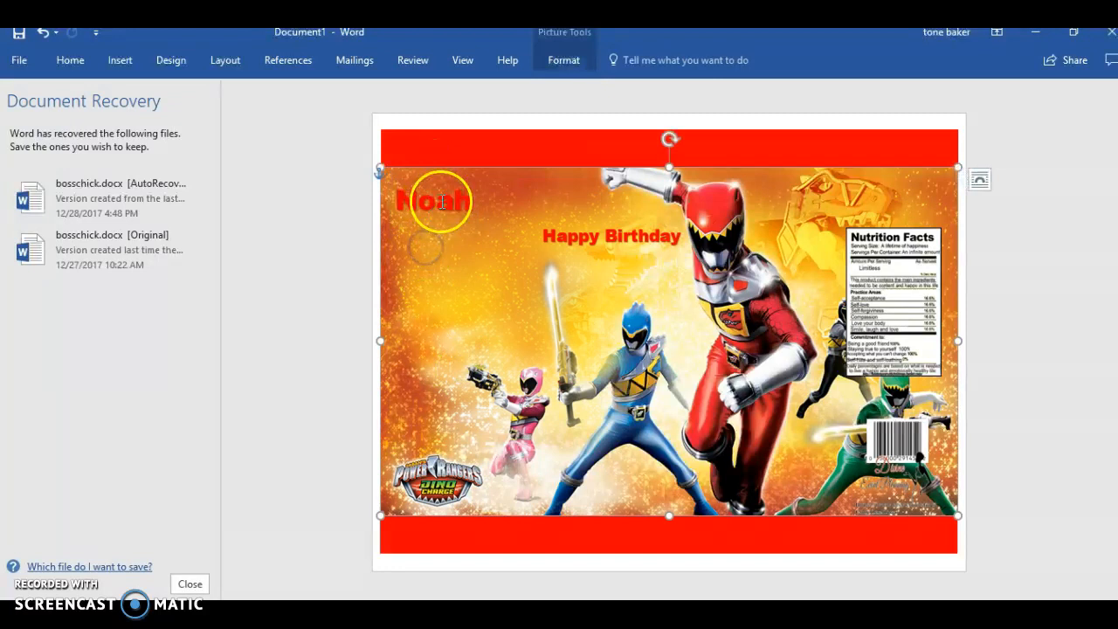
click(440, 202)
drag(456, 229, 638, 293)
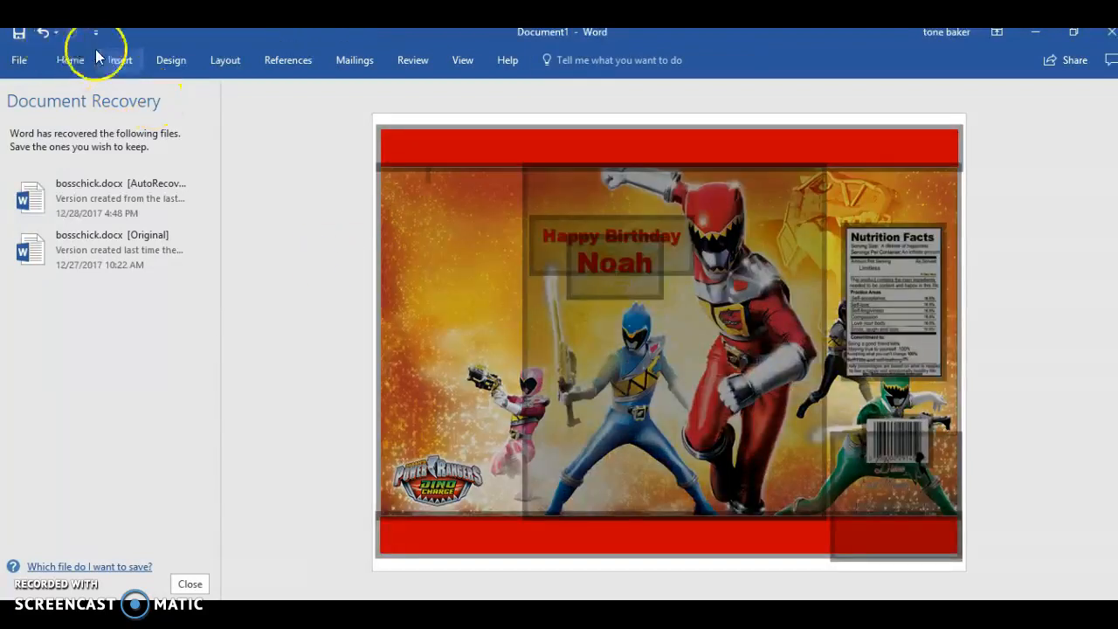
Insert another plain black WordArt text reading "Thanks so much for" and stretch its box down to just above the blue ranger's head
click(119, 60)
click(854, 102)
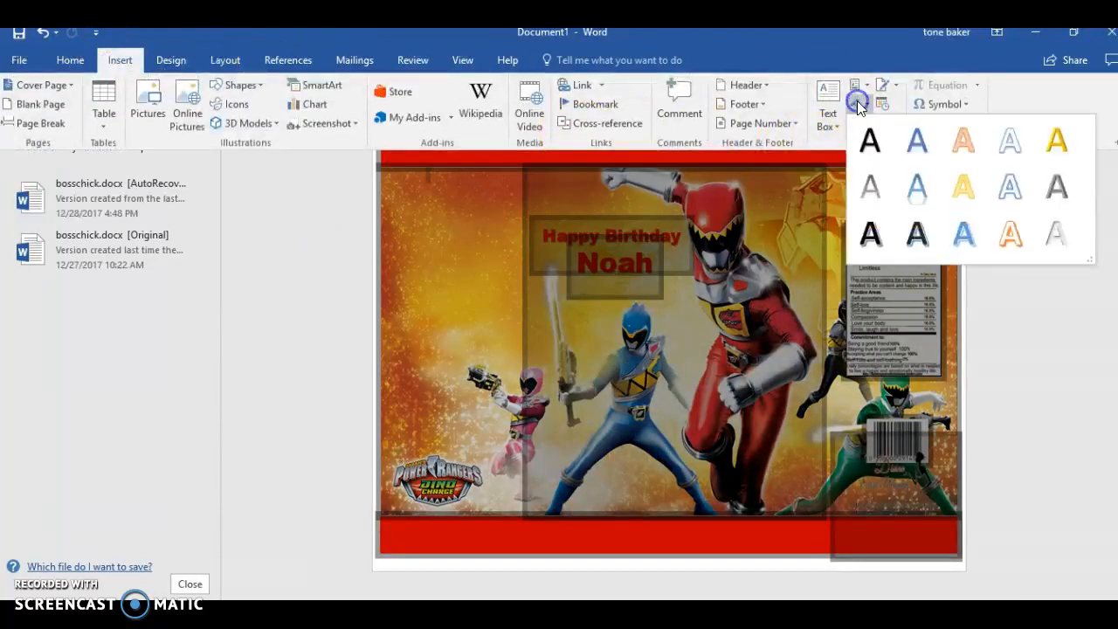
click(866, 132)
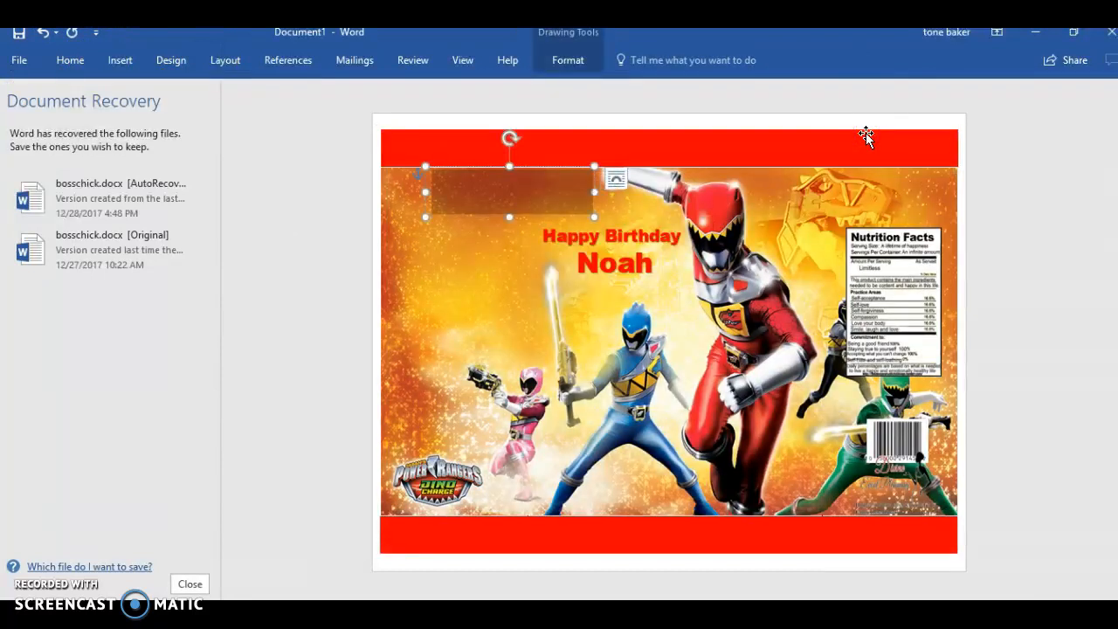
key(Delete)
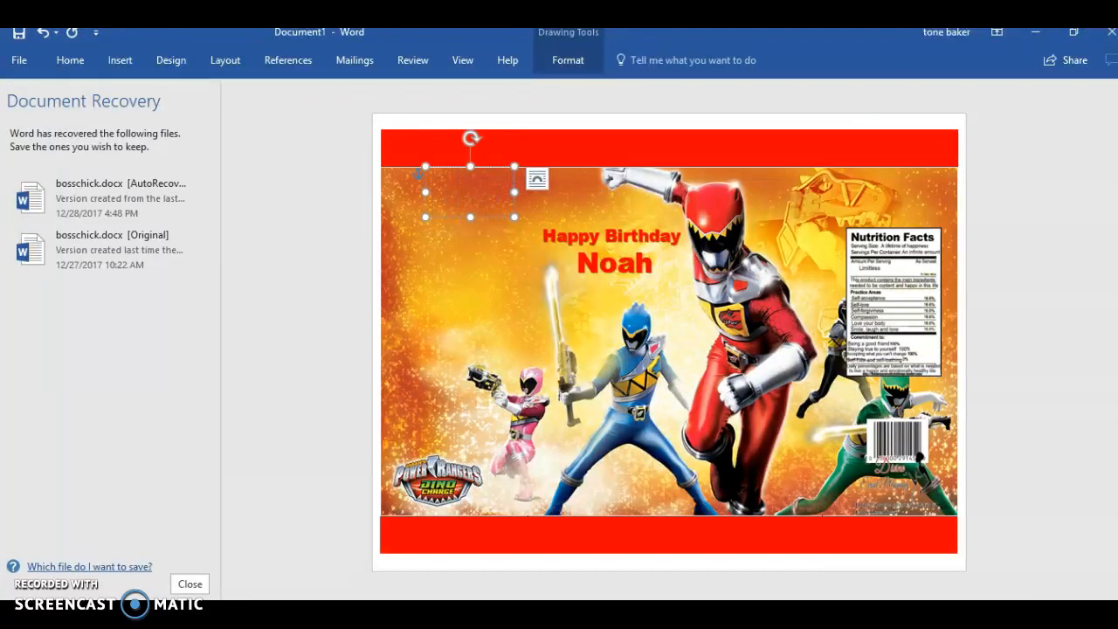
text(Birthday No)
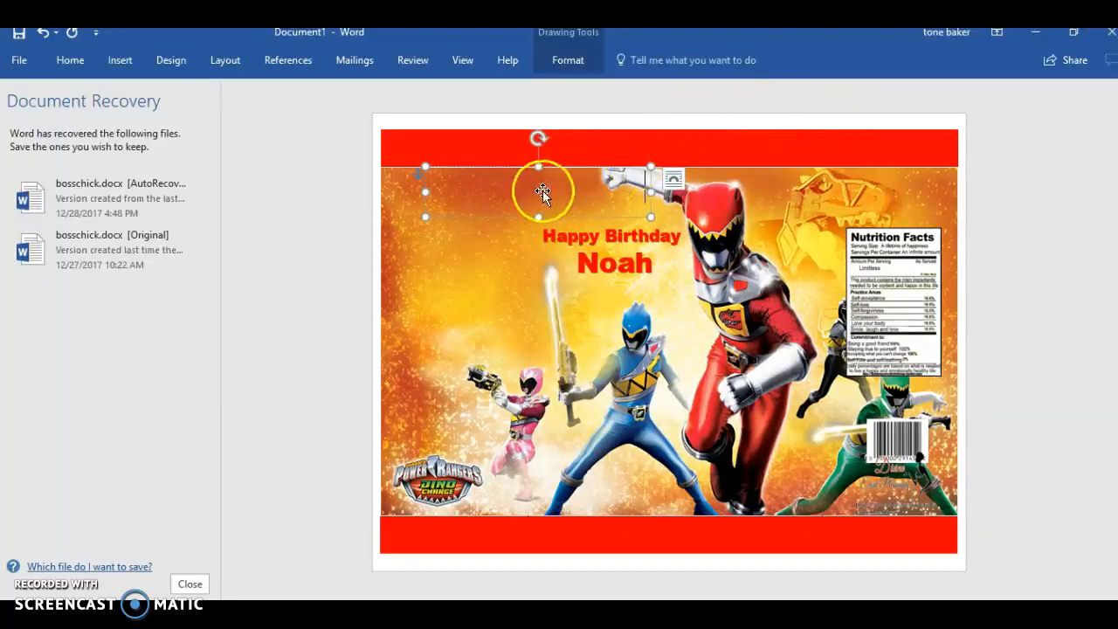
drag(538, 213, 537, 302)
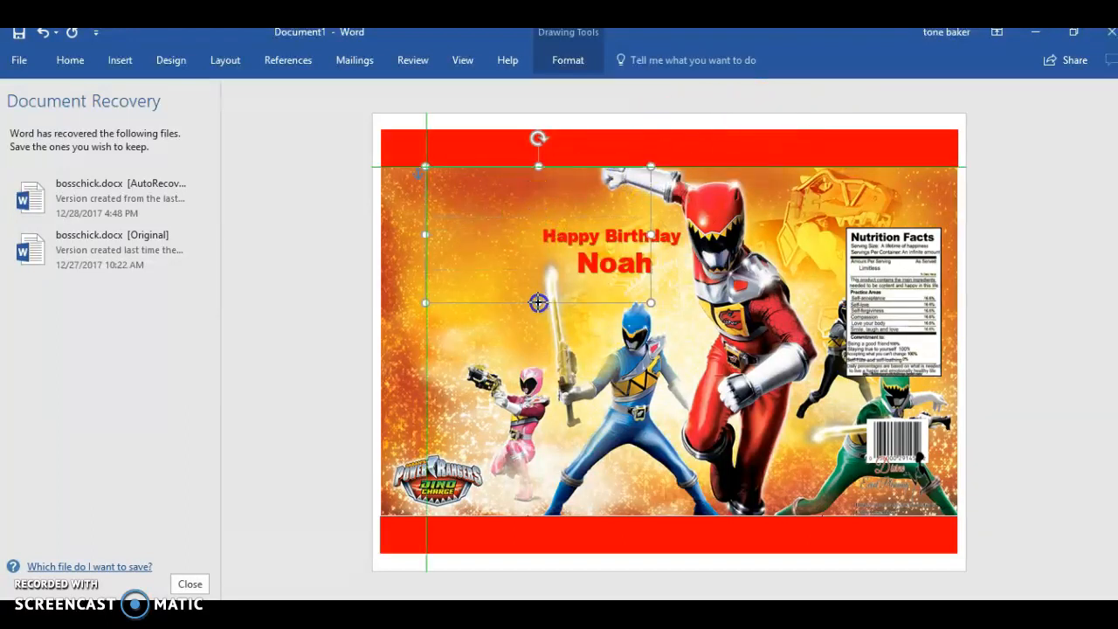
Set the thank-you text's wrapping to in front of text and bring it forward above the background picture
click(672, 179)
click(807, 342)
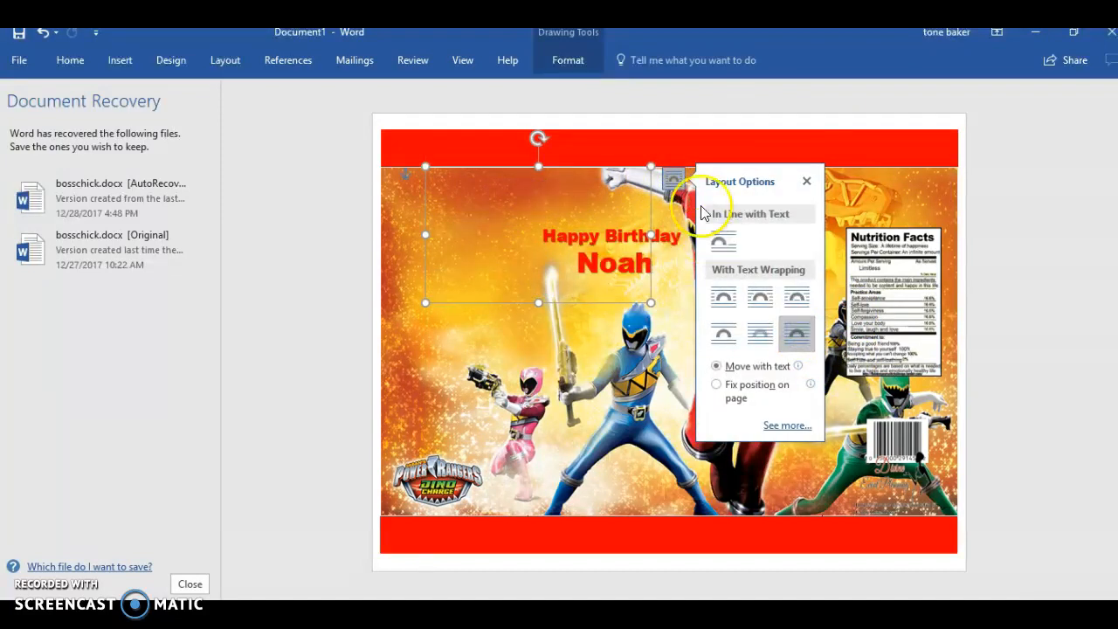
click(797, 333)
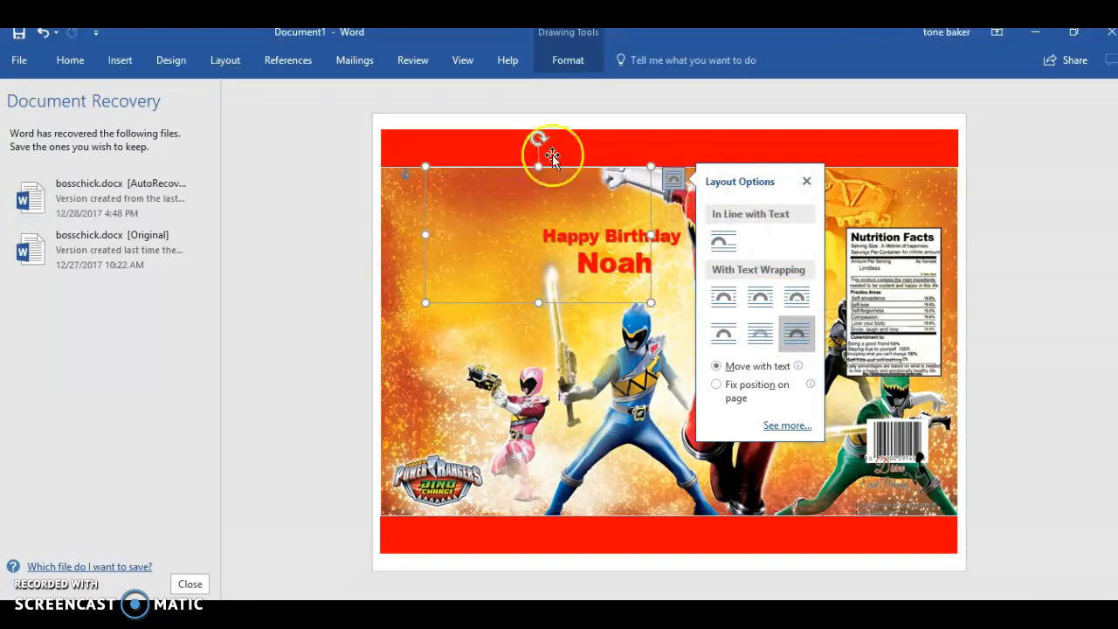
click(592, 66)
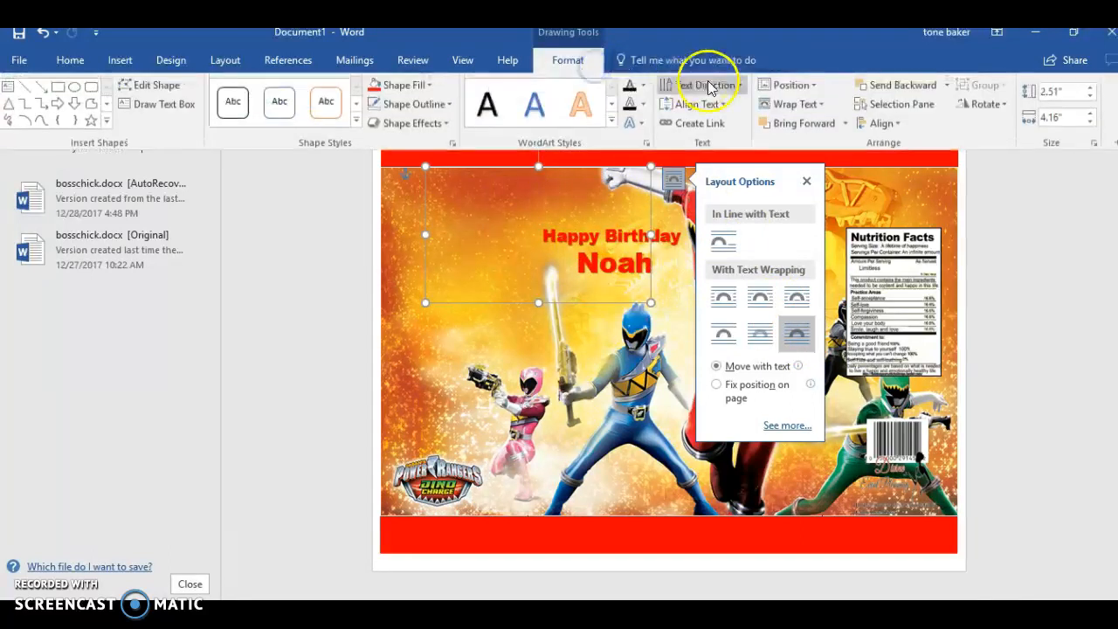
click(814, 121)
click(471, 234)
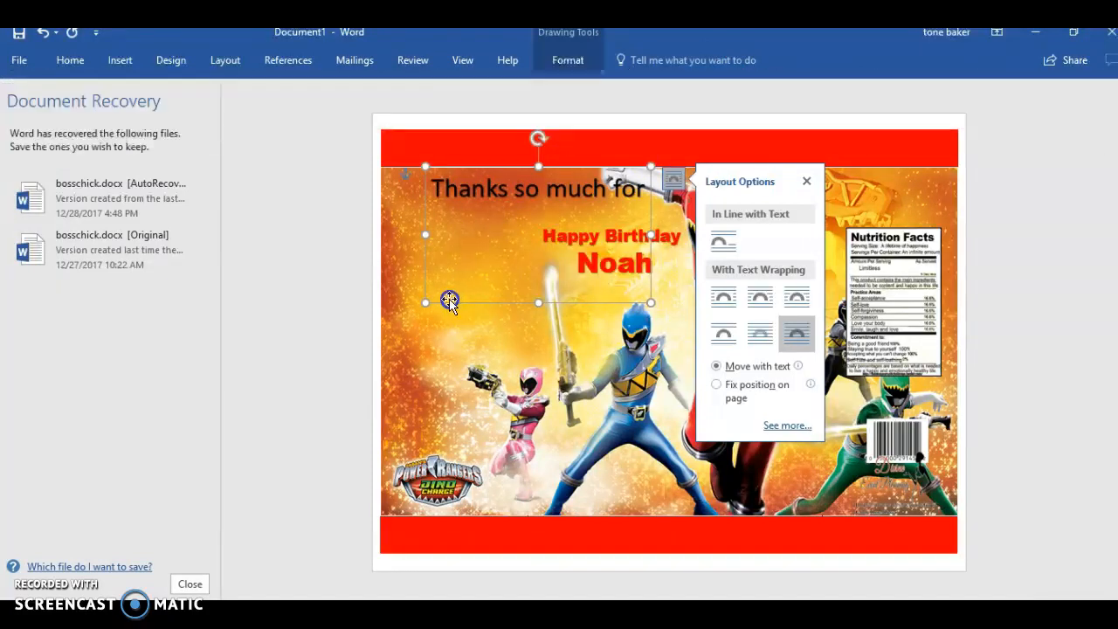
Narrow the thank-you text box slightly and move it left and down, near the background picture's upper left corner
click(453, 305)
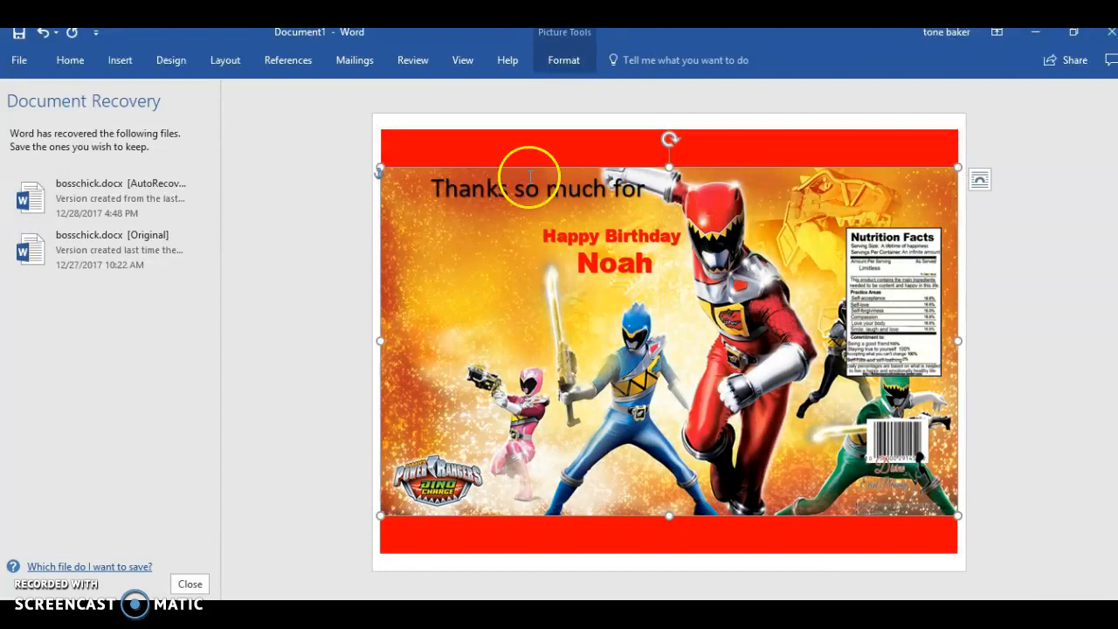
click(534, 189)
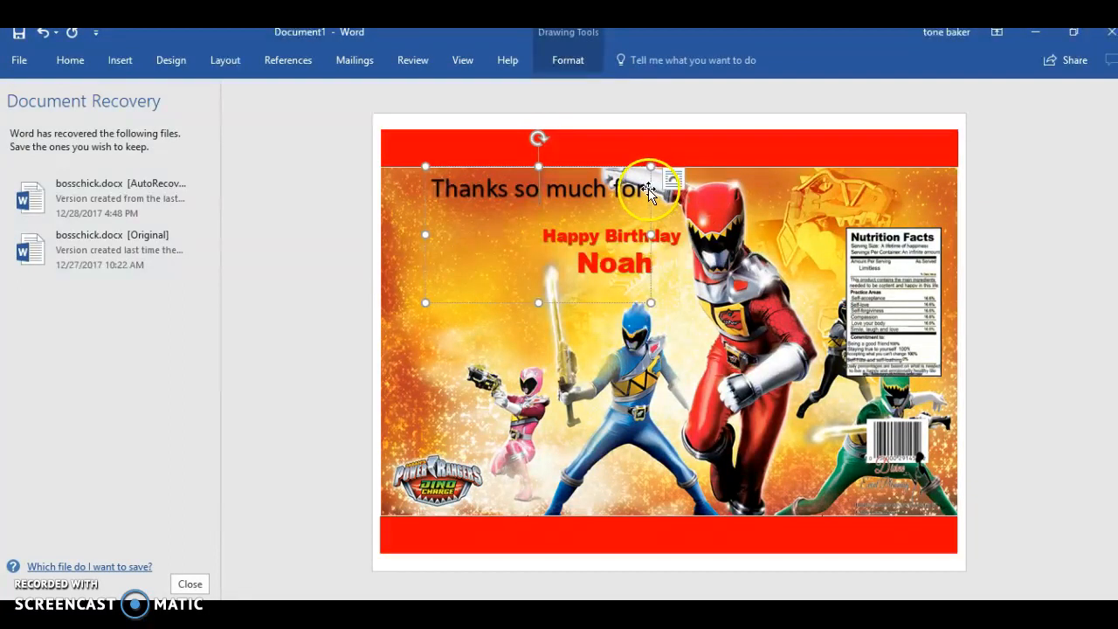
drag(652, 191, 617, 217)
drag(624, 258, 610, 323)
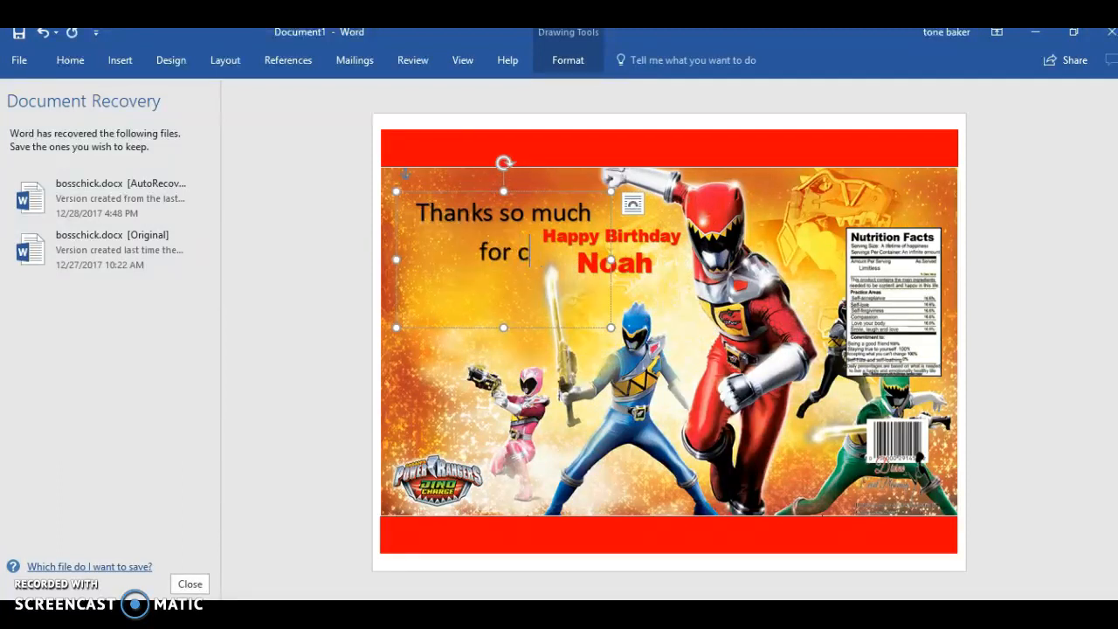
Continue the message with "coming out to celebrate with" and the child's first name, and make its box narrower and taller to show all lines
text(g out to)
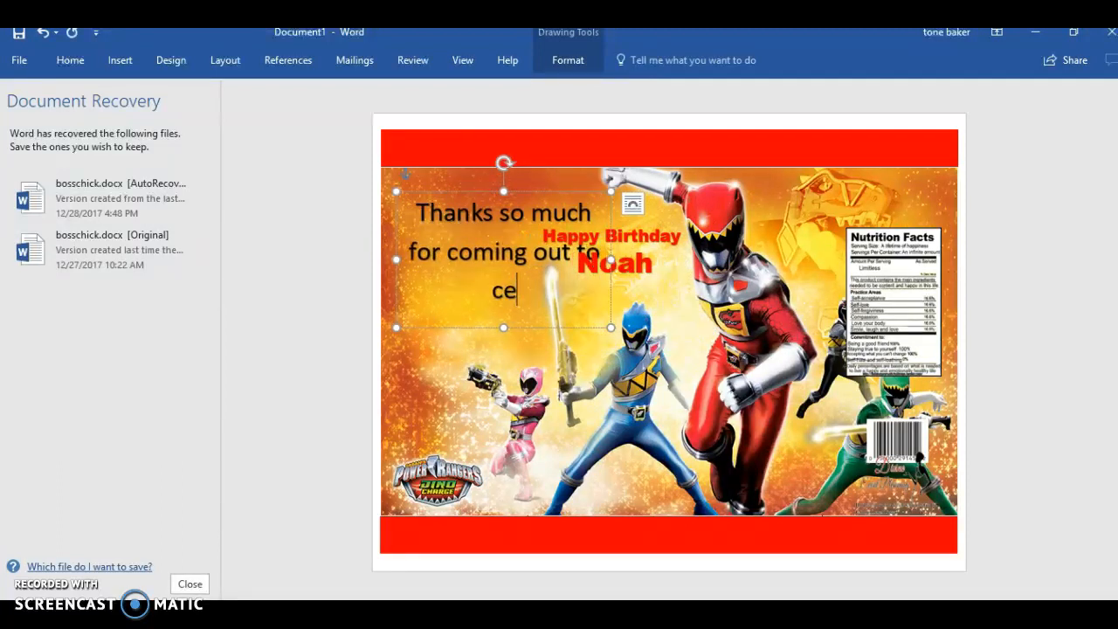
text( celebrate with )
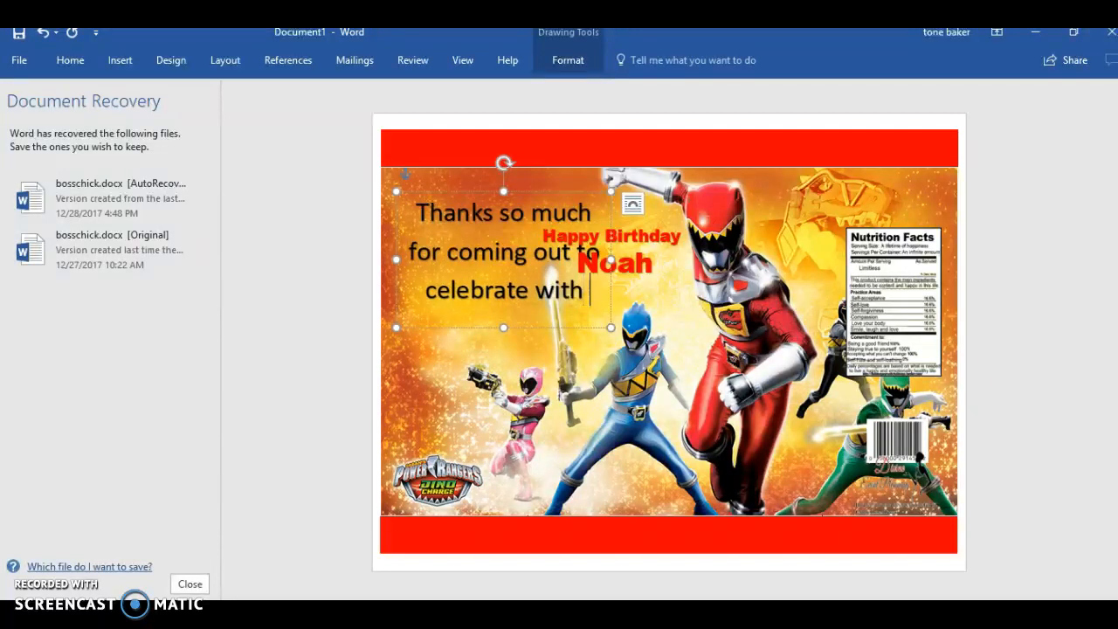
text(Noah)
drag(609, 260, 554, 259)
drag(479, 334, 467, 414)
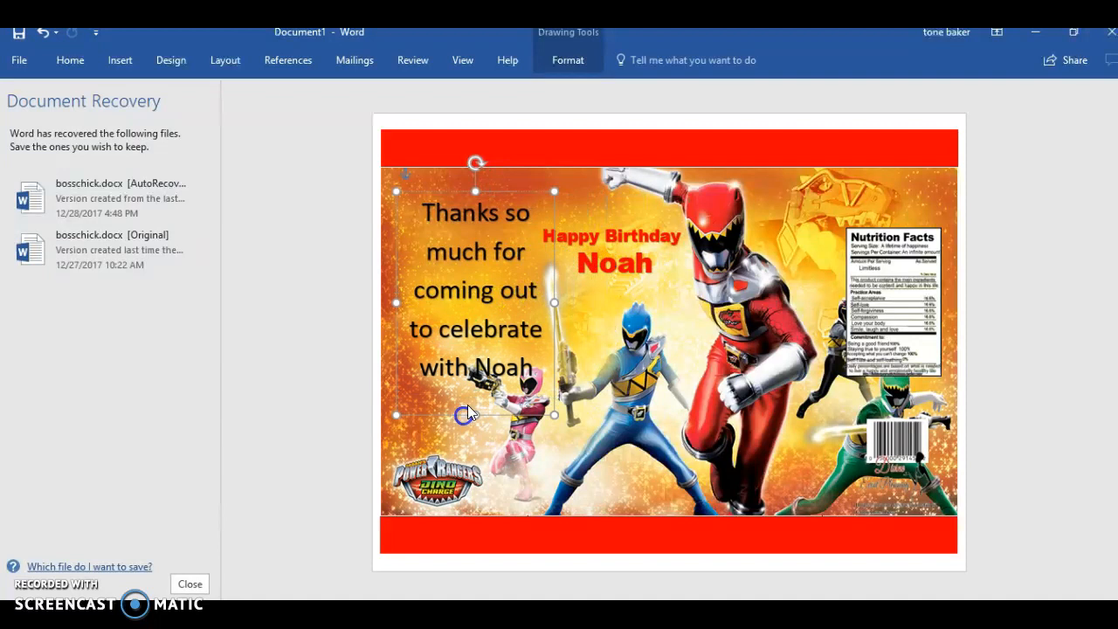
Add "on his special day" to the end of the thank-you message and lengthen its box down over the Power Rangers logo
click(534, 367)
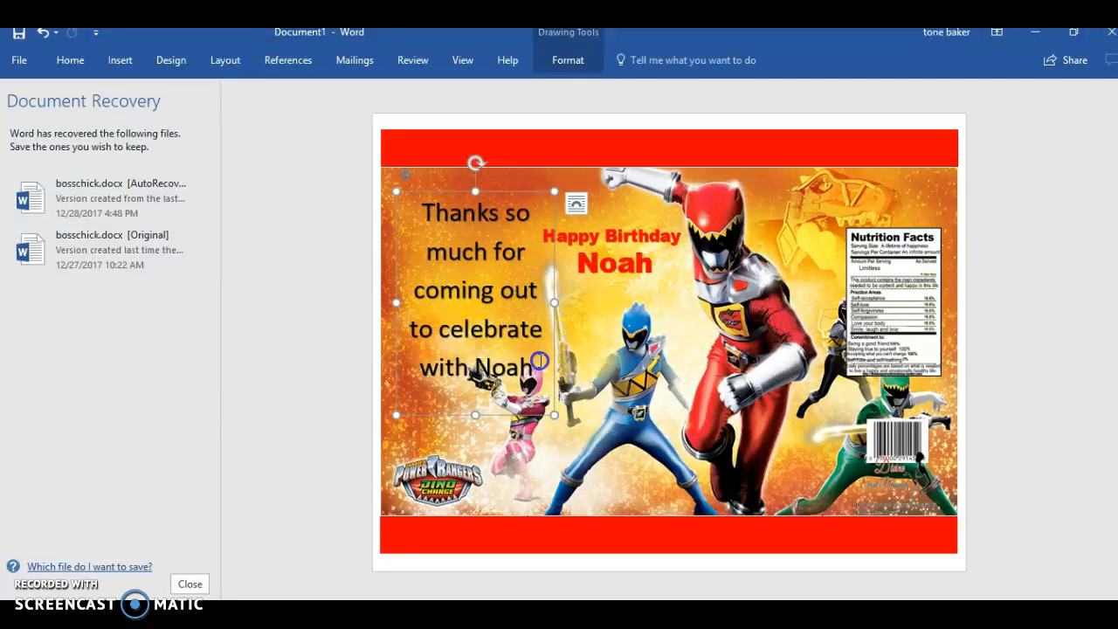
text(on his spe)
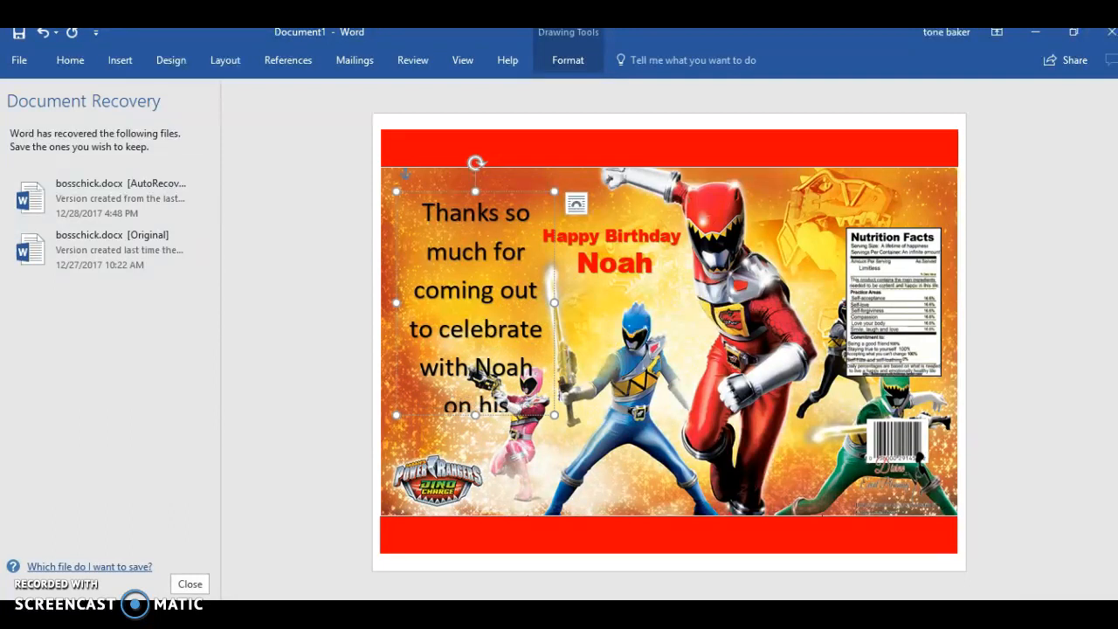
drag(475, 415, 475, 482)
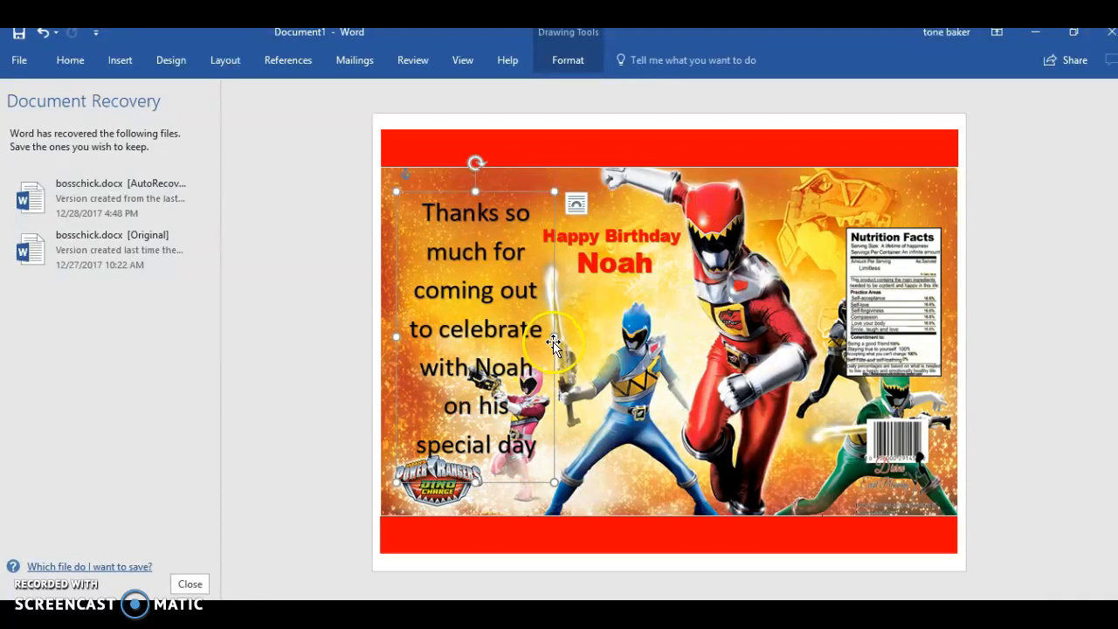
Narrow the thank-you box, shift it to the background picture's left edge and extend it down into the lower red bar
drag(554, 338, 525, 332)
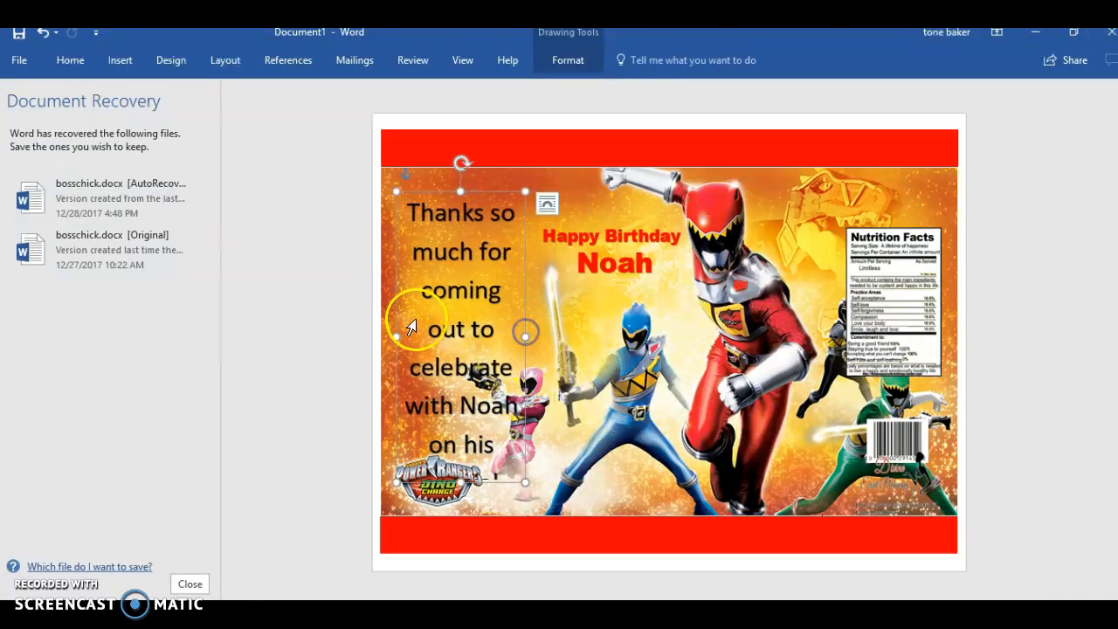
drag(400, 302, 384, 305)
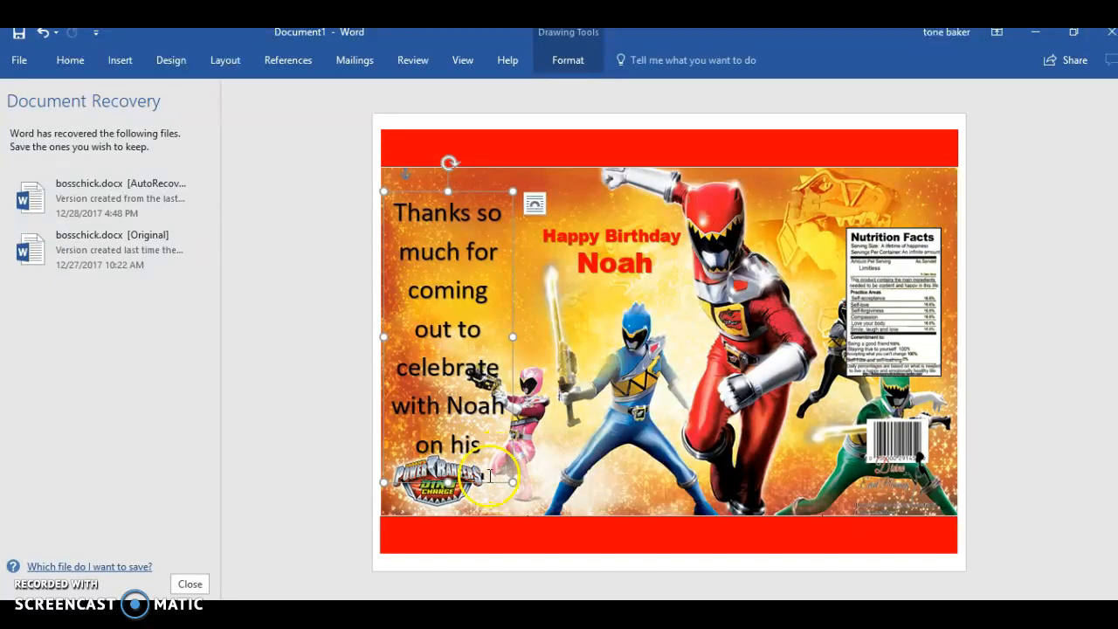
drag(447, 481, 449, 547)
Set the whole thank-you message to font size 28
drag(384, 473, 387, 190)
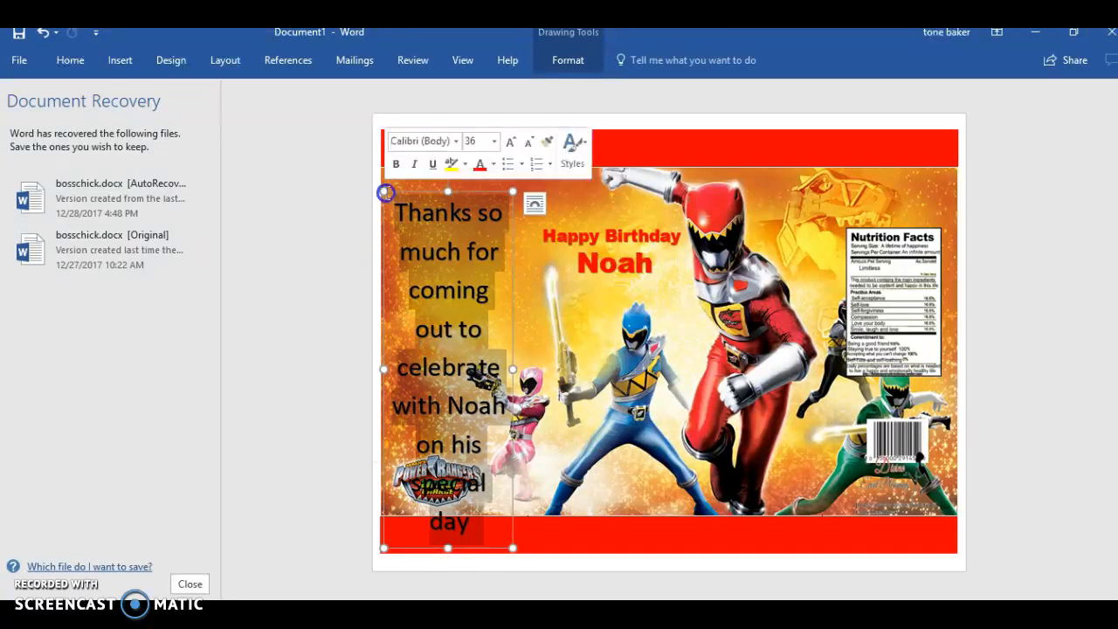
click(493, 142)
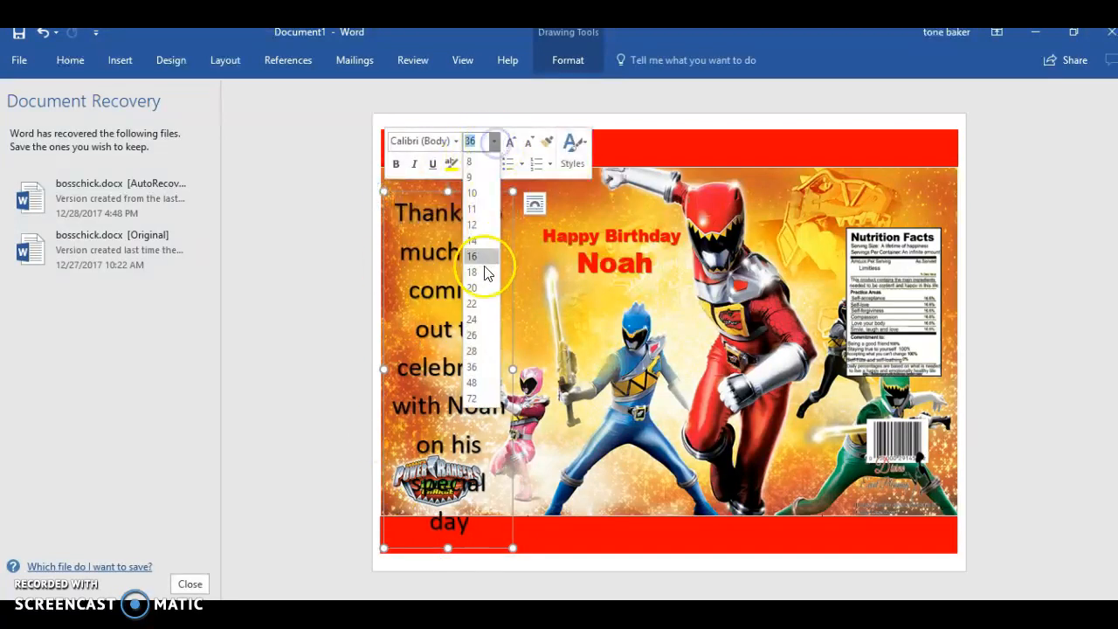
click(474, 349)
click(341, 352)
click(472, 387)
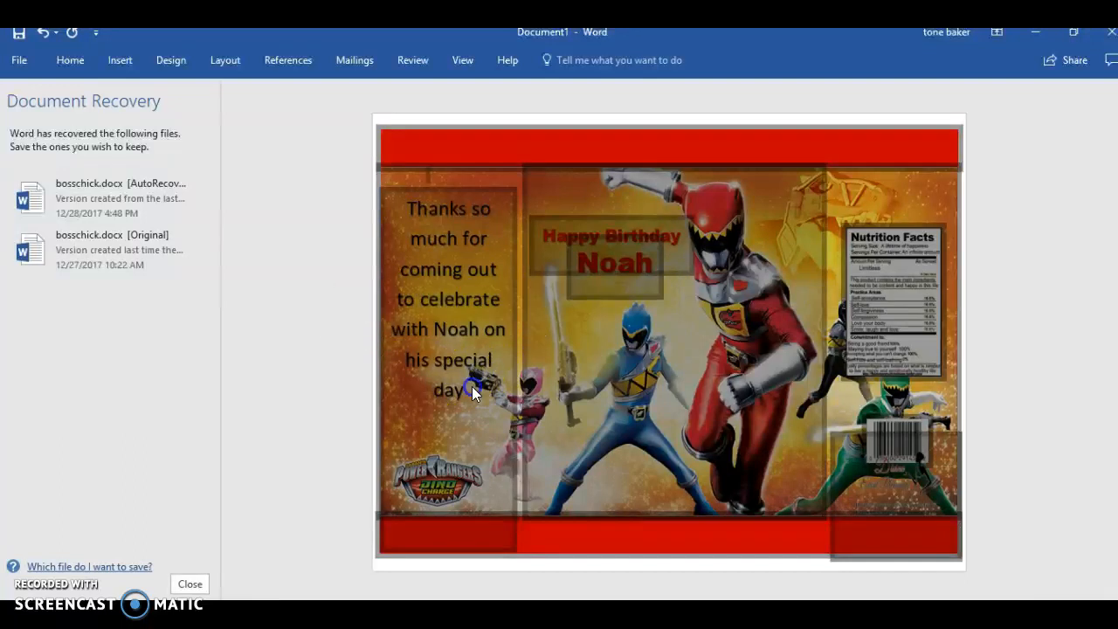
Set the whole thank-you message in Arial Black at font size 22
mouse_move(467, 393)
mouse_down()
mouse_move(392, 366)
mouse_move(372, 212)
mouse_up()
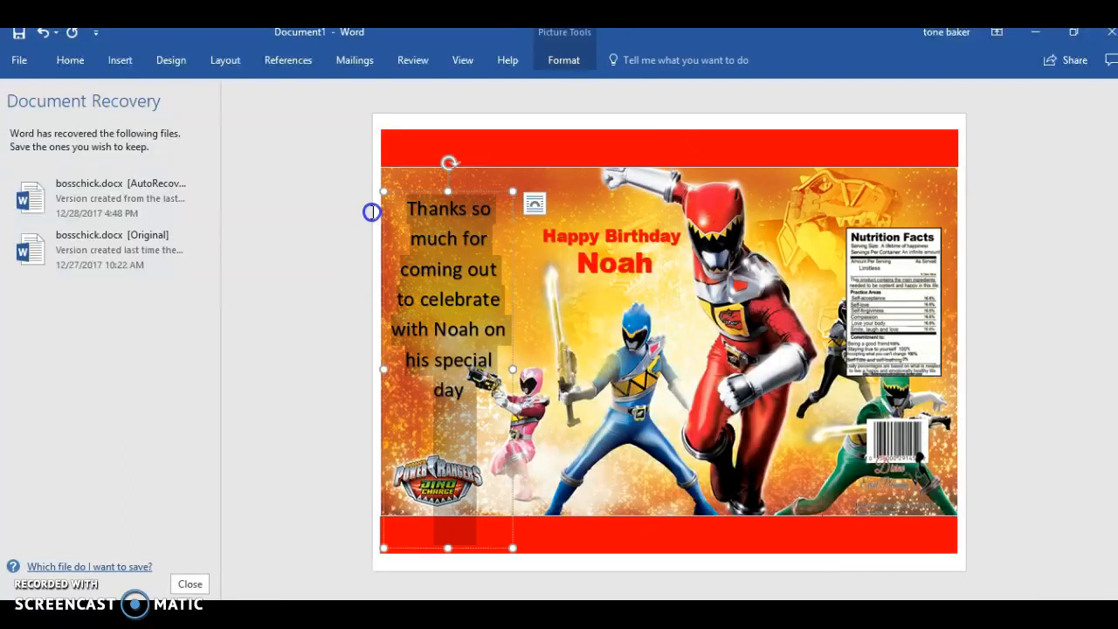
click(442, 159)
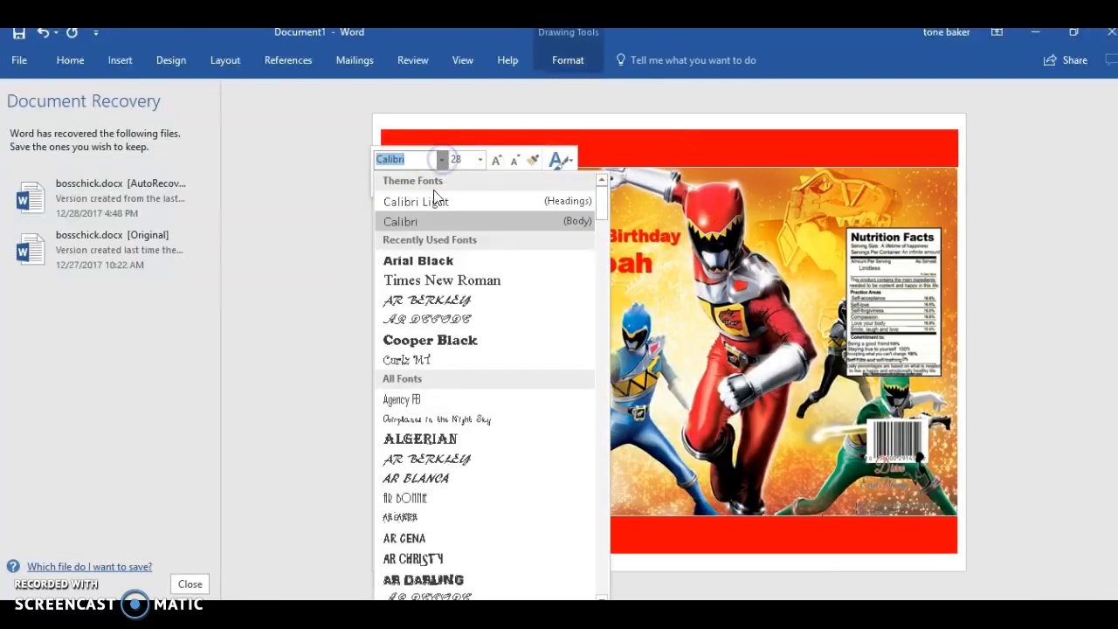
click(431, 260)
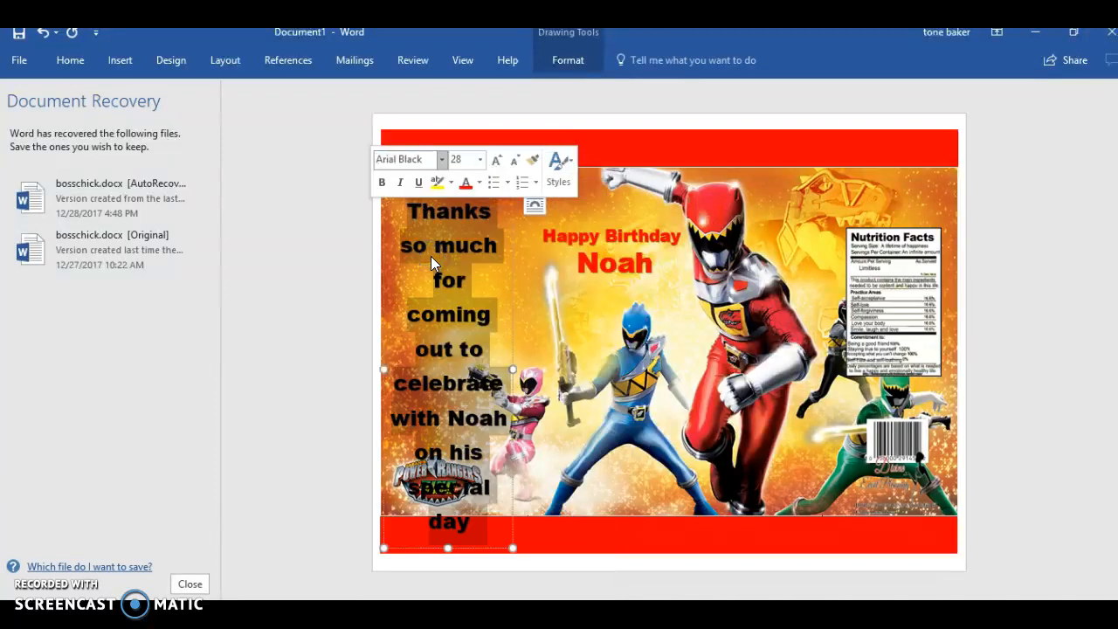
click(480, 159)
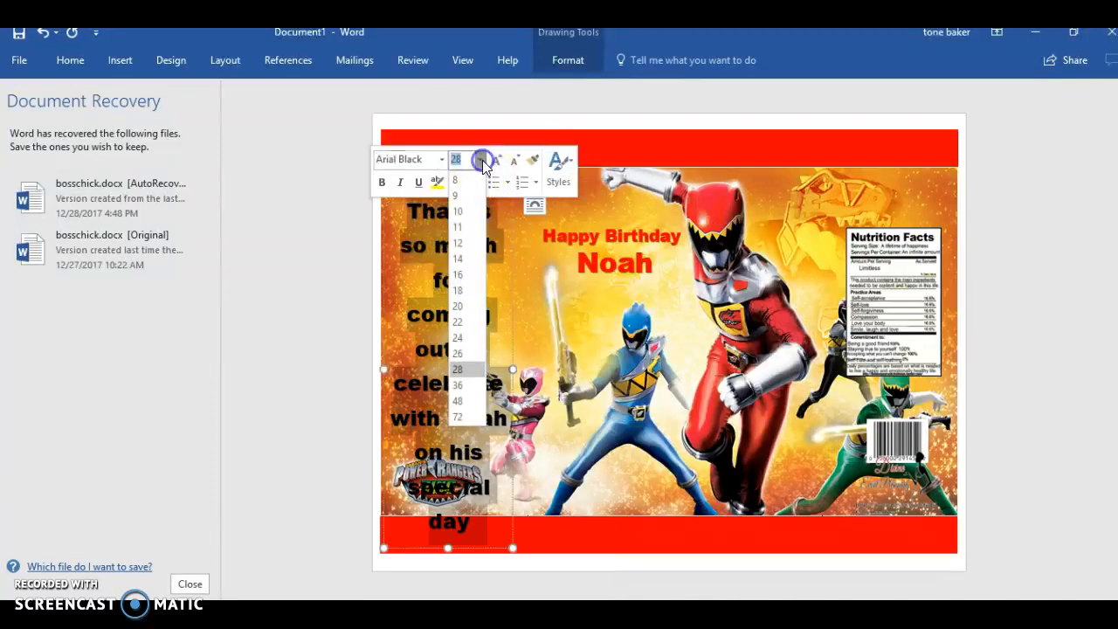
click(459, 337)
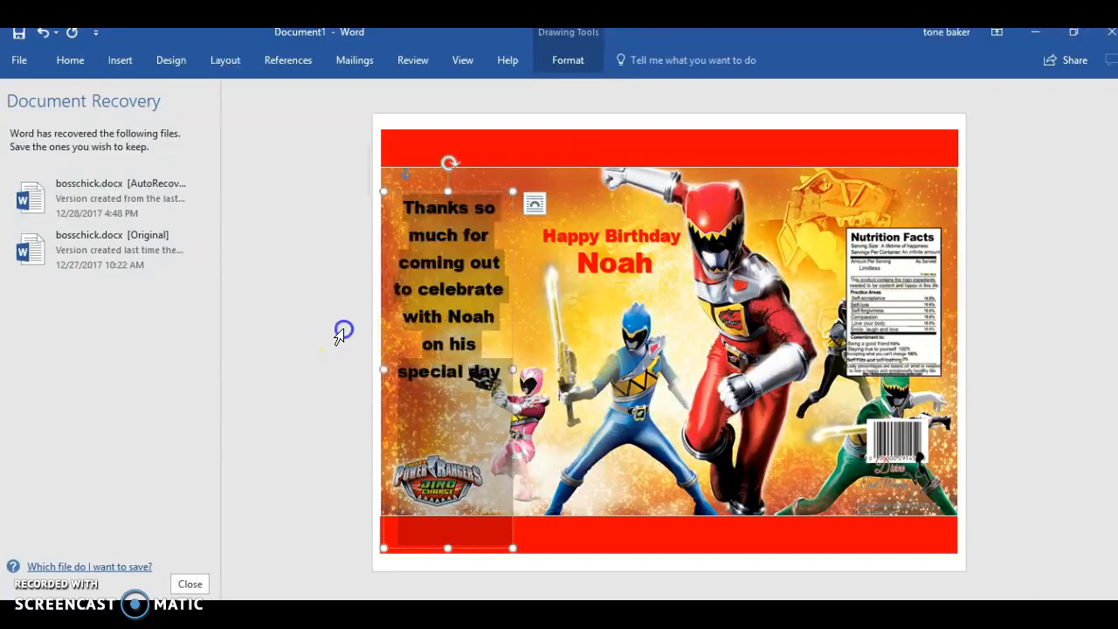
click(344, 330)
click(345, 350)
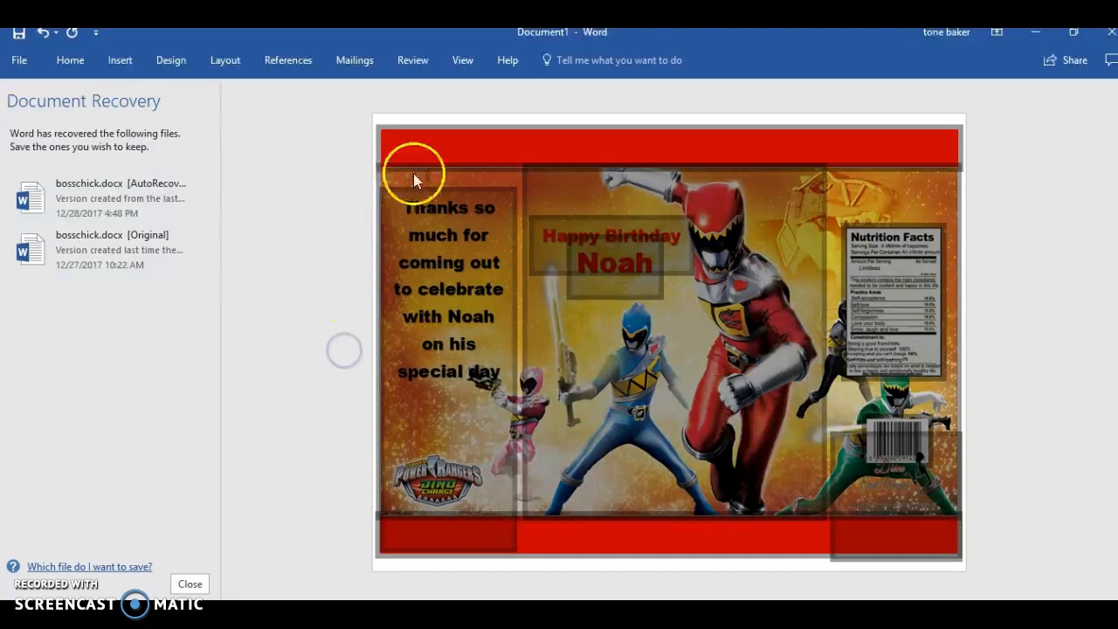
Nudge the background picture slightly up against the upper red bar and move the lower red bar up to meet it
click(492, 176)
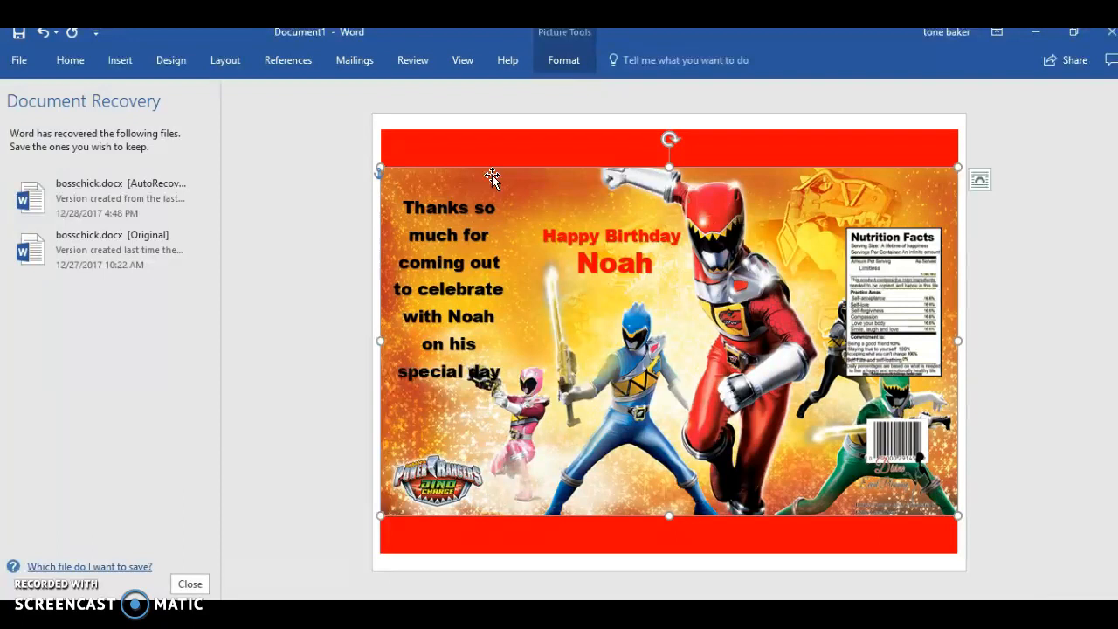
key(Up)
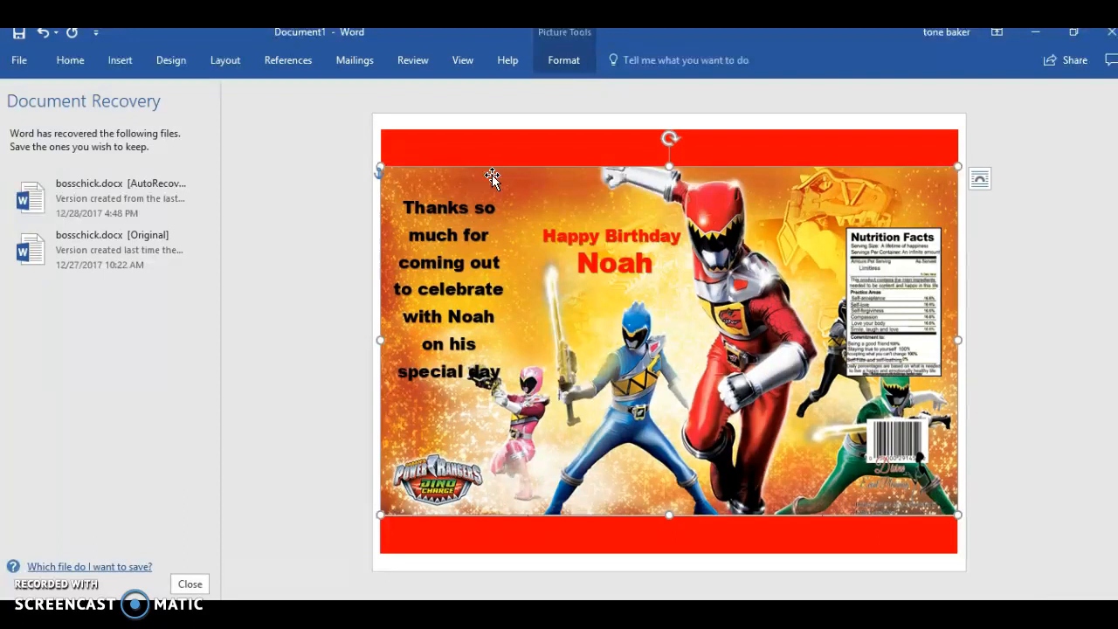
click(585, 532)
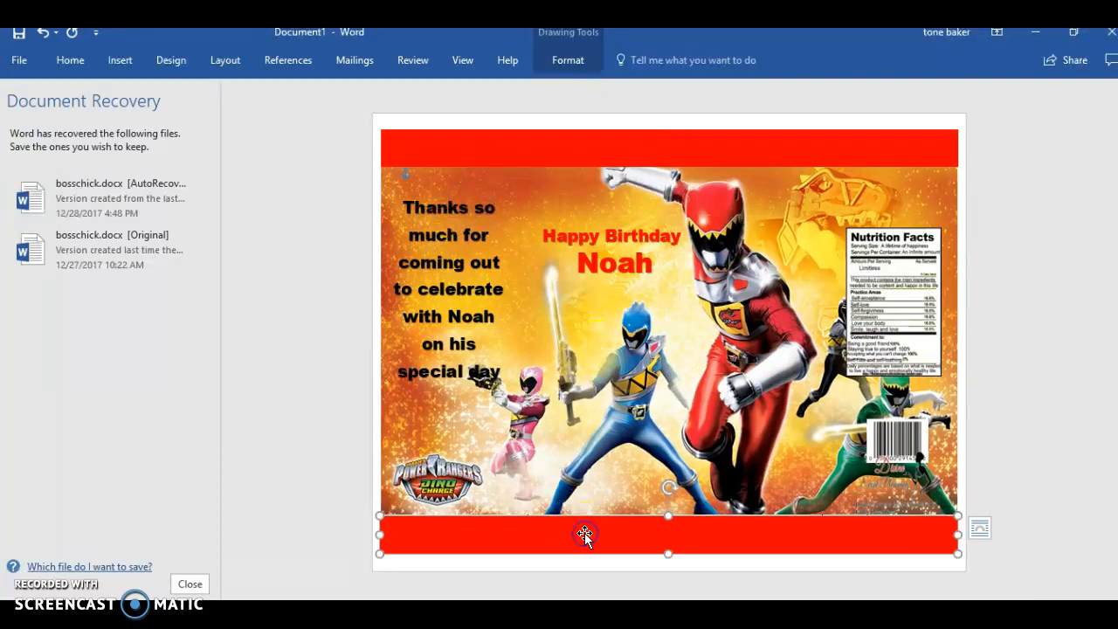
click(360, 463)
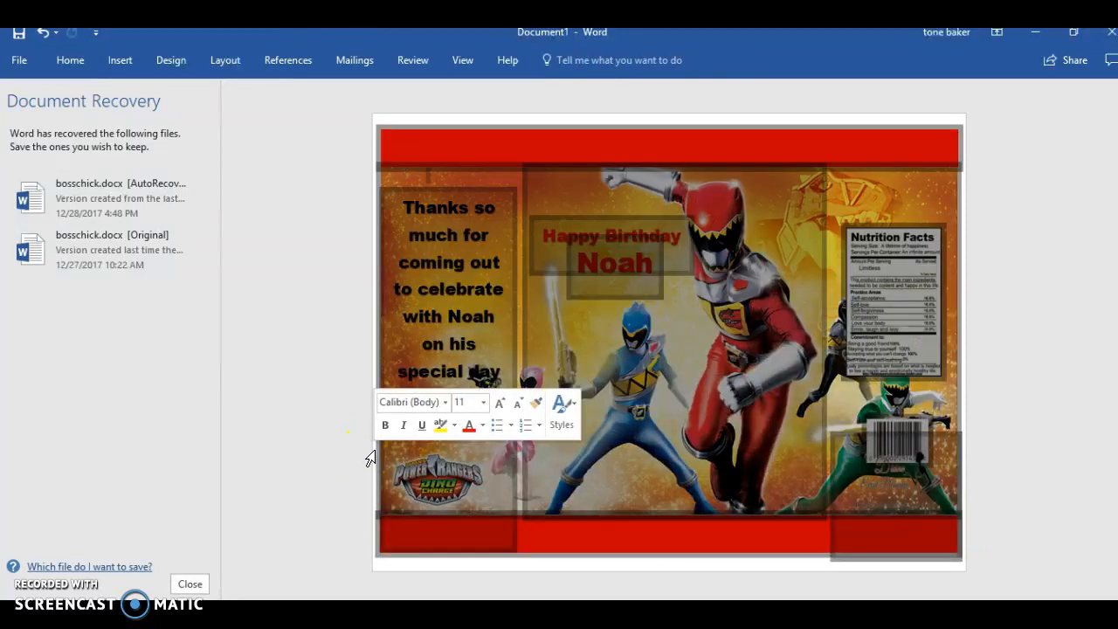
click(309, 358)
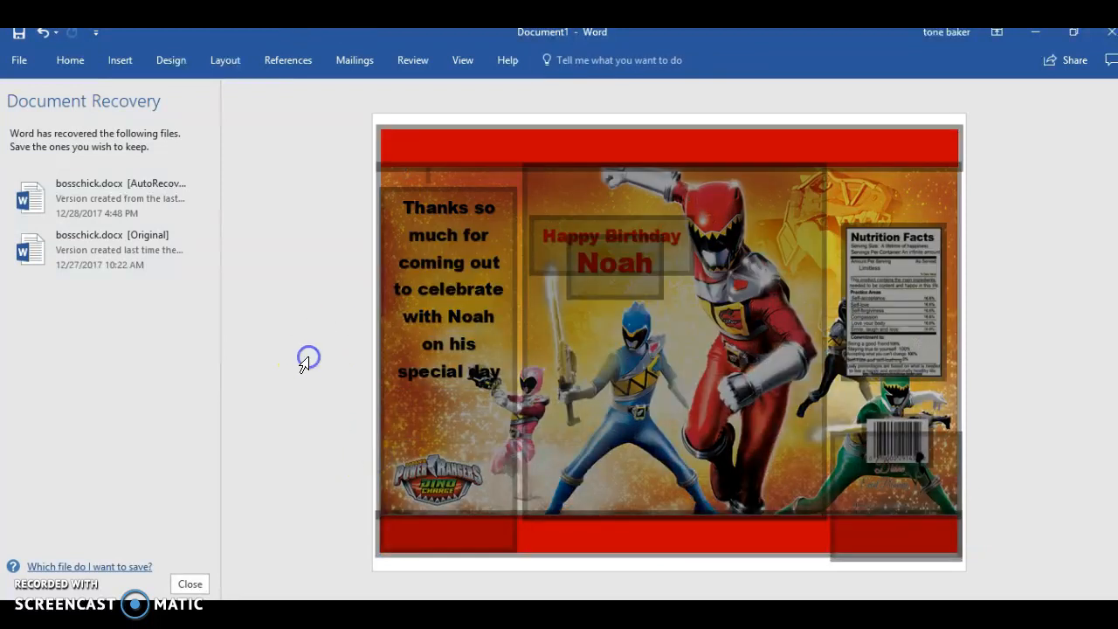
click(498, 151)
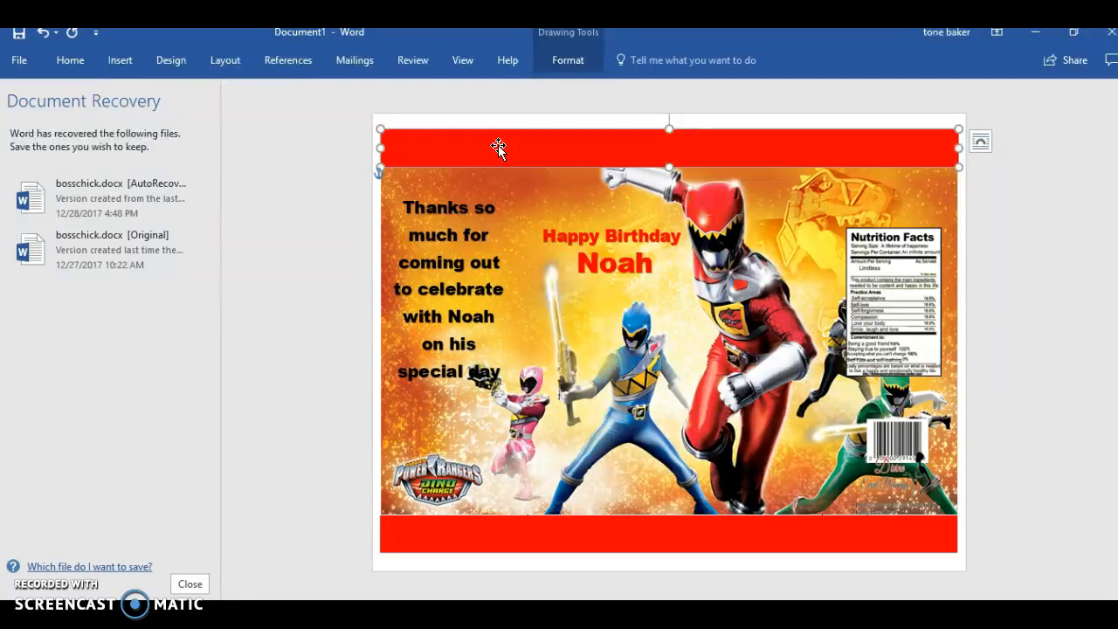
Try a white outline and dark red fill on the thank-you message's box, and undo both
click(452, 266)
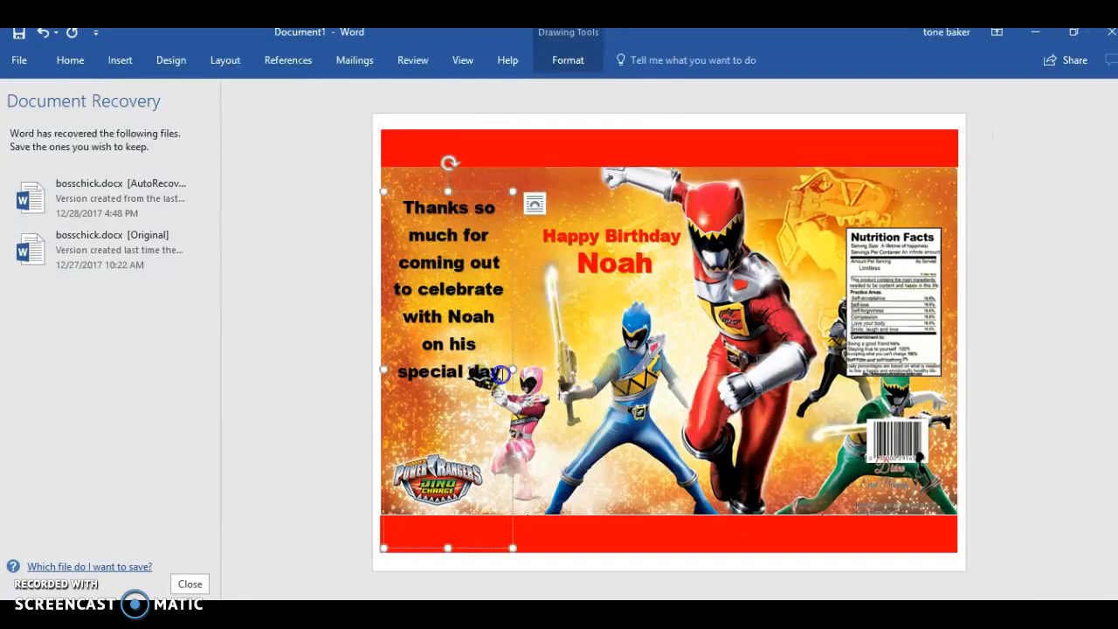
click(371, 226)
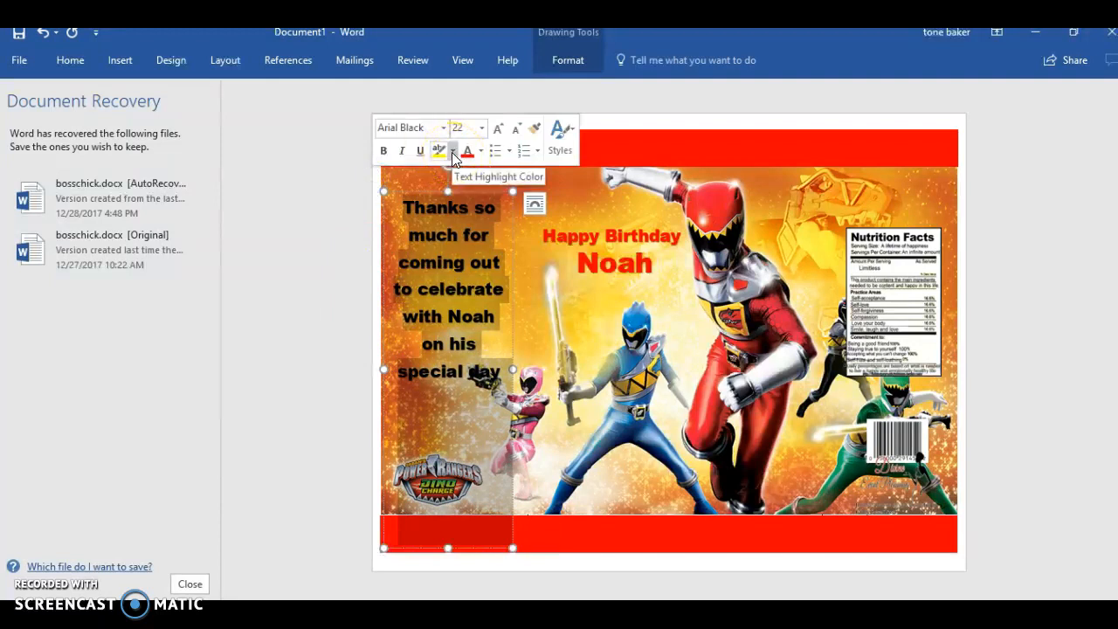
click(552, 68)
click(412, 105)
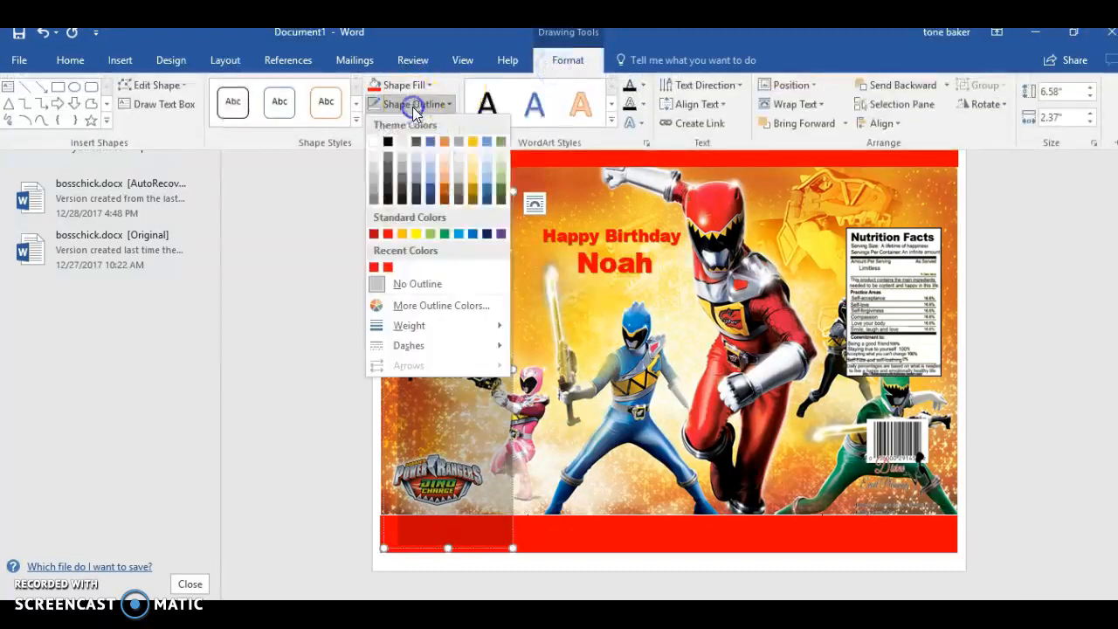
click(374, 142)
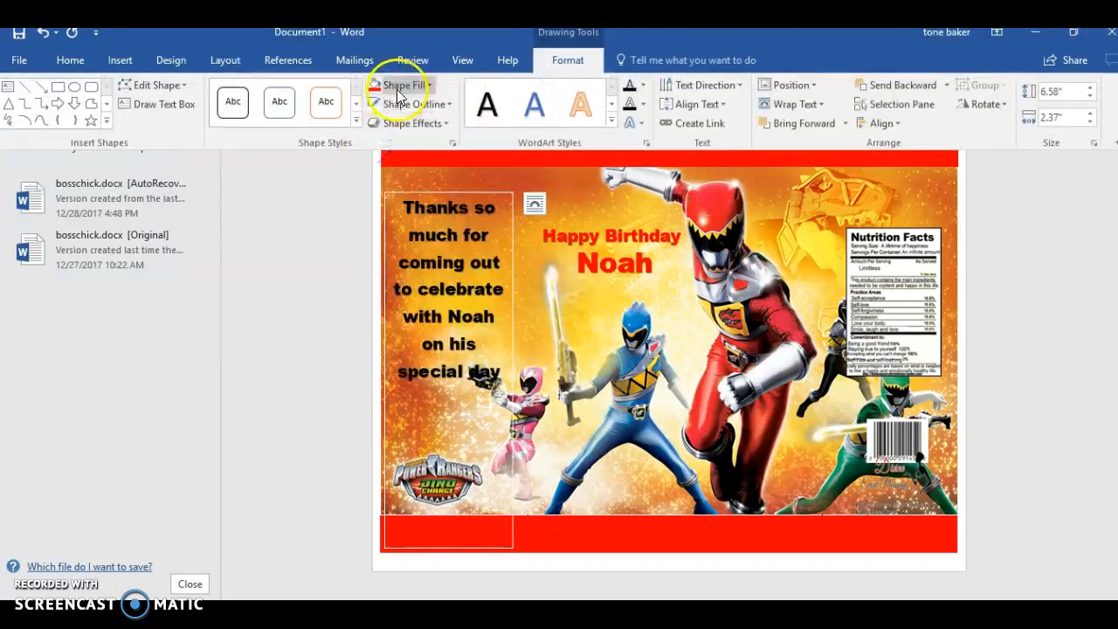
click(398, 87)
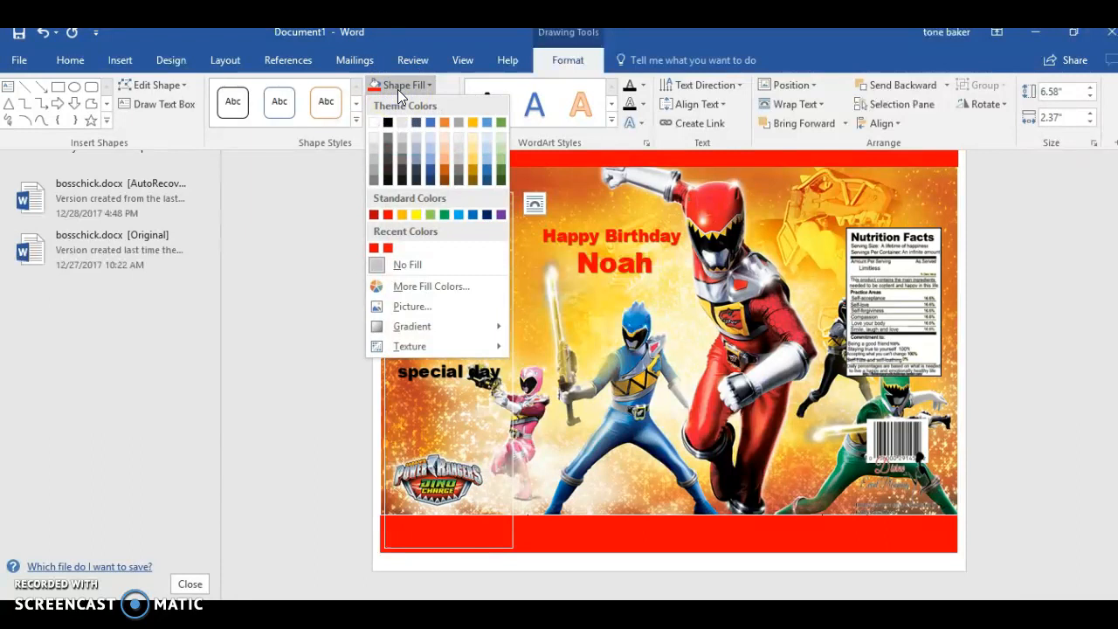
click(375, 215)
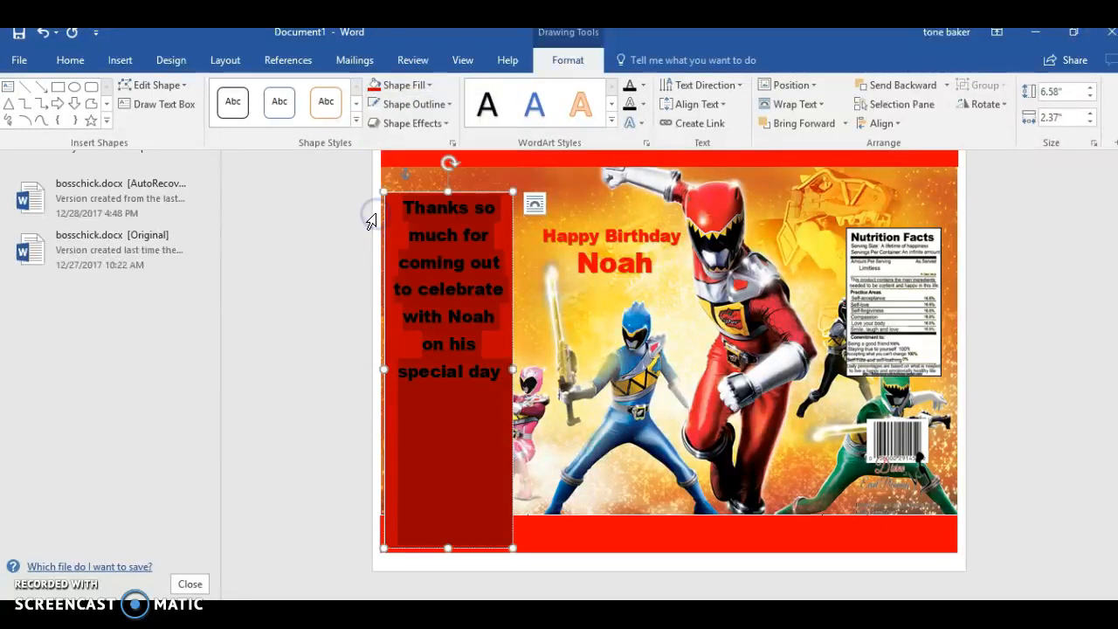
click(42, 33)
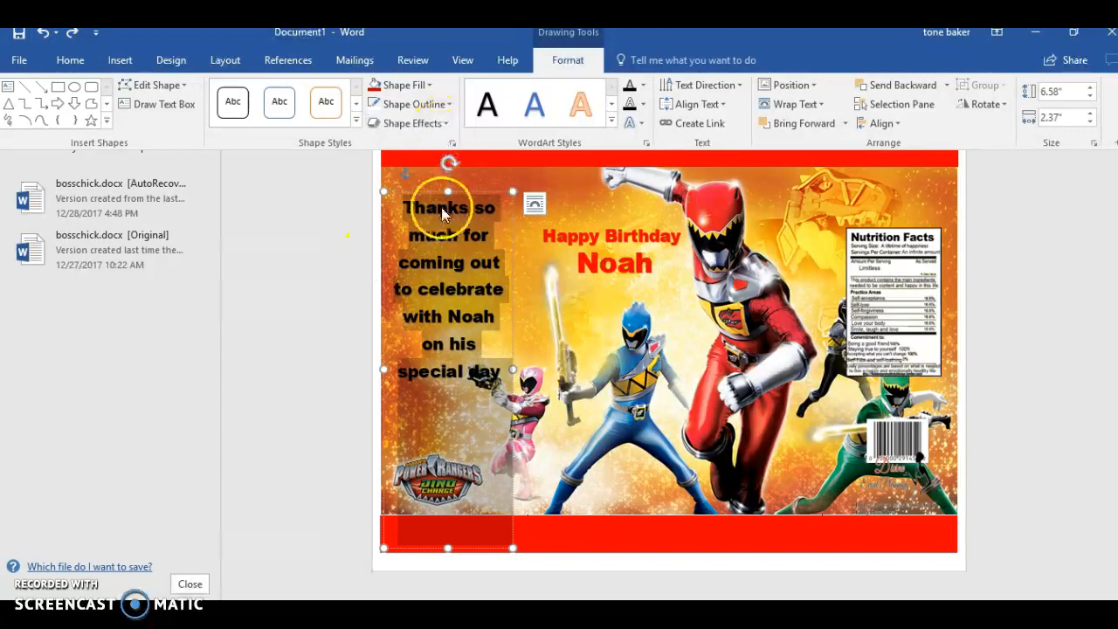
Give the thank-you message's lettering a dark red fill and a white text outline
click(642, 84)
click(630, 266)
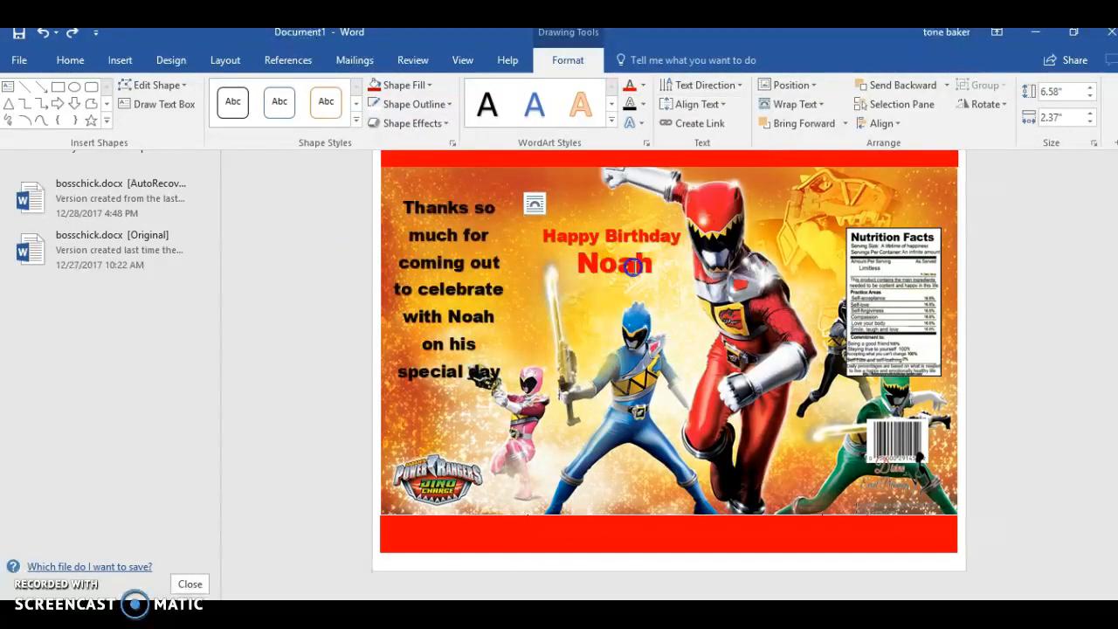
click(644, 104)
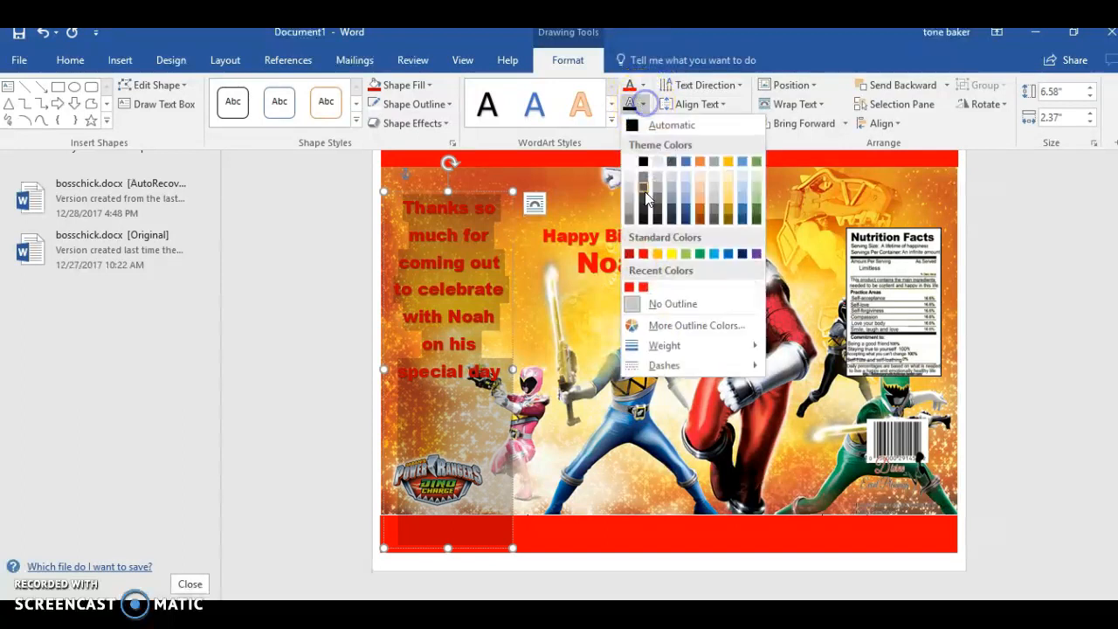
click(630, 162)
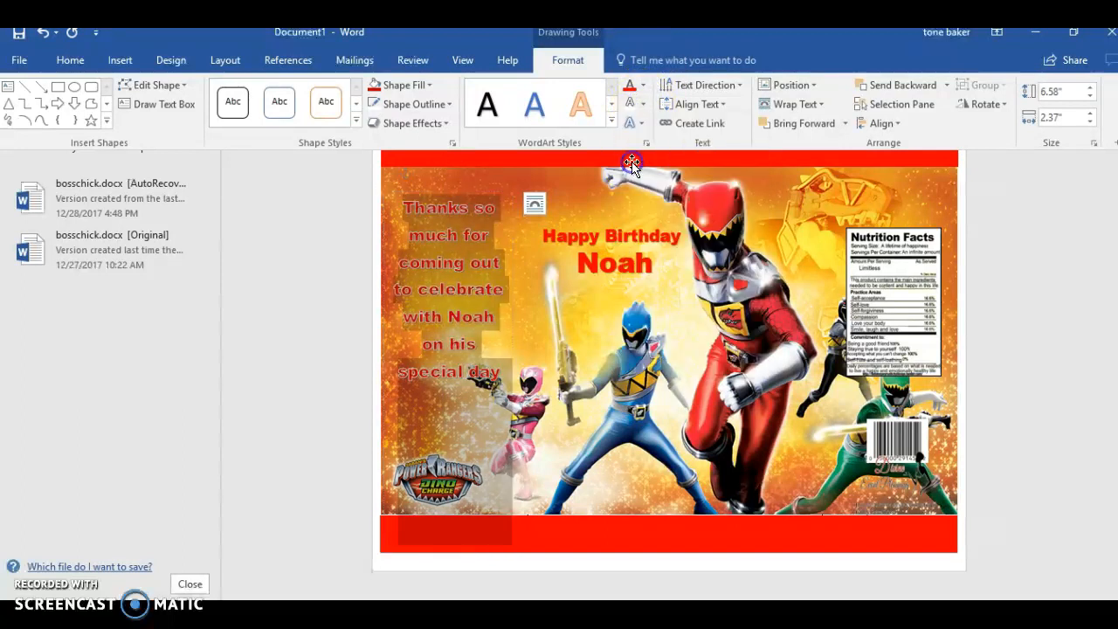
click(643, 86)
click(631, 235)
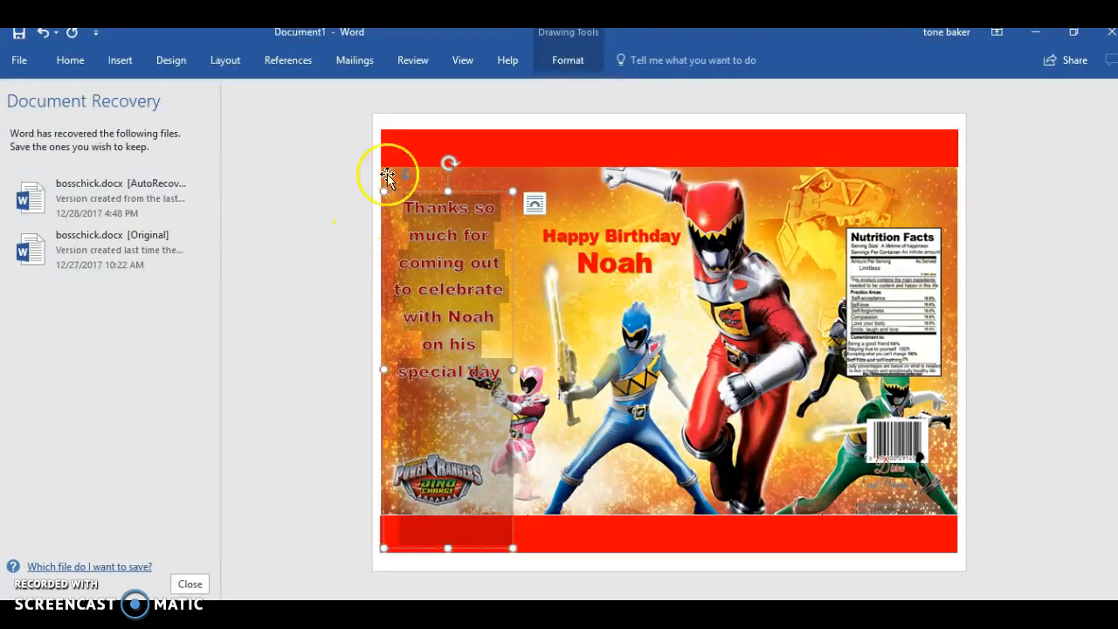
Shift the lower red bar slightly up so it closes against the background picture's lower edge
click(397, 156)
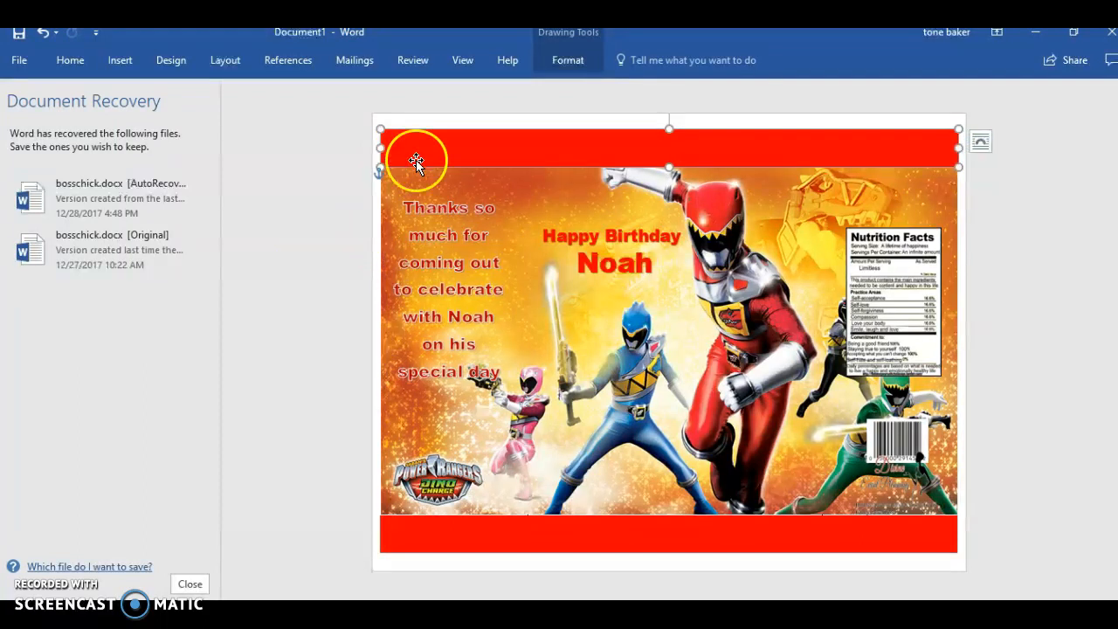
click(679, 526)
drag(679, 526, 679, 525)
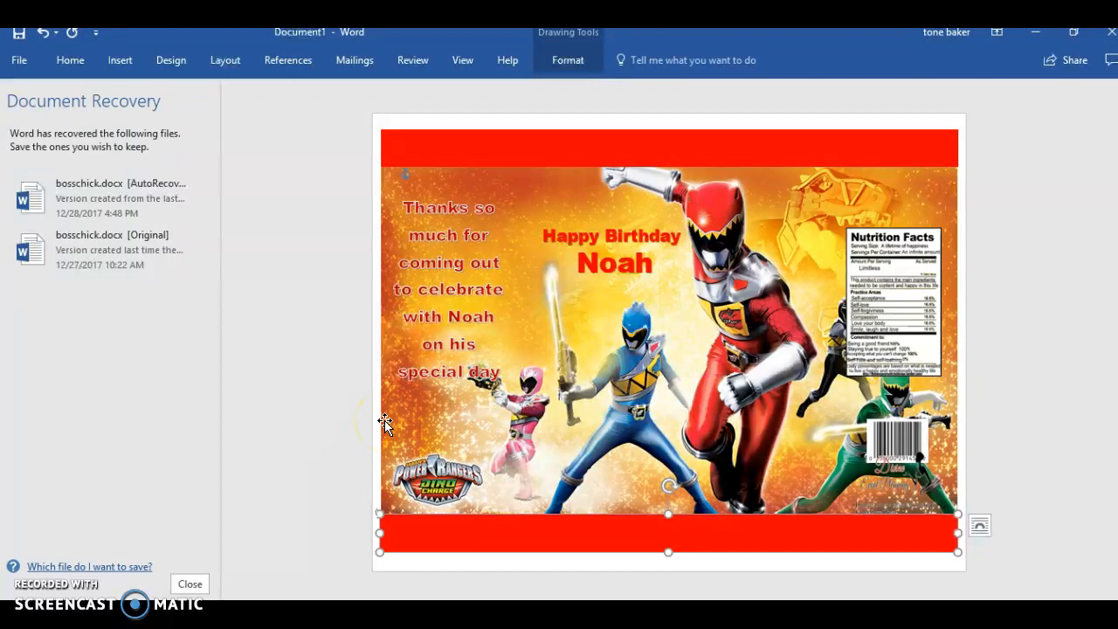
Review the finished label's parts one by one: background picture, red bars, birthday text, Nutrition Facts, barcode and thank-you message
click(517, 388)
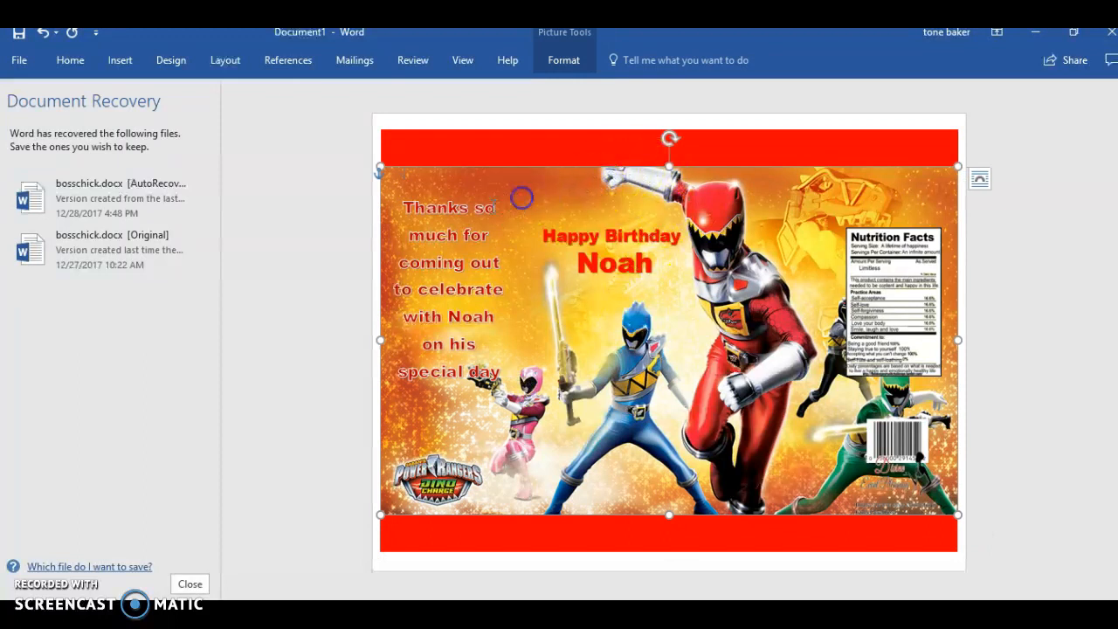
click(487, 214)
click(559, 254)
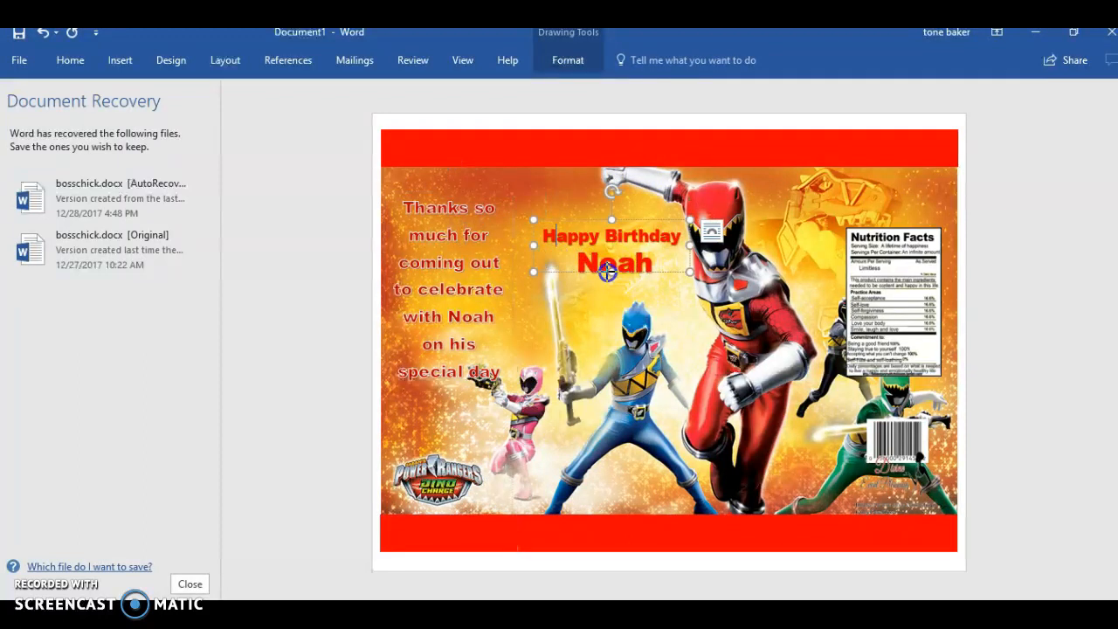
click(638, 300)
click(903, 323)
click(919, 448)
click(375, 456)
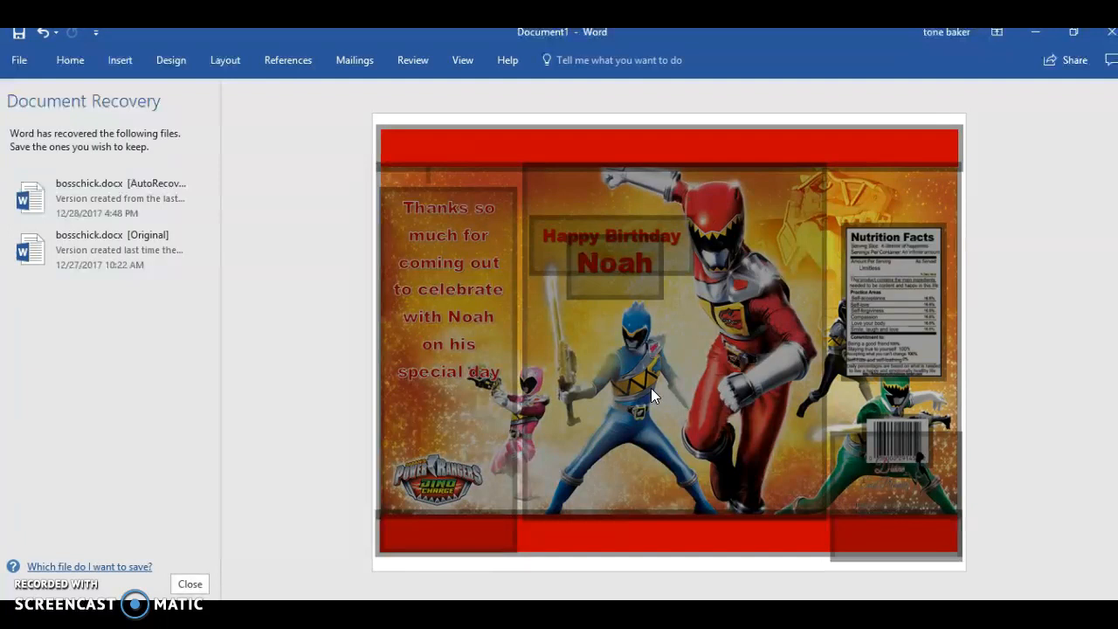
click(543, 152)
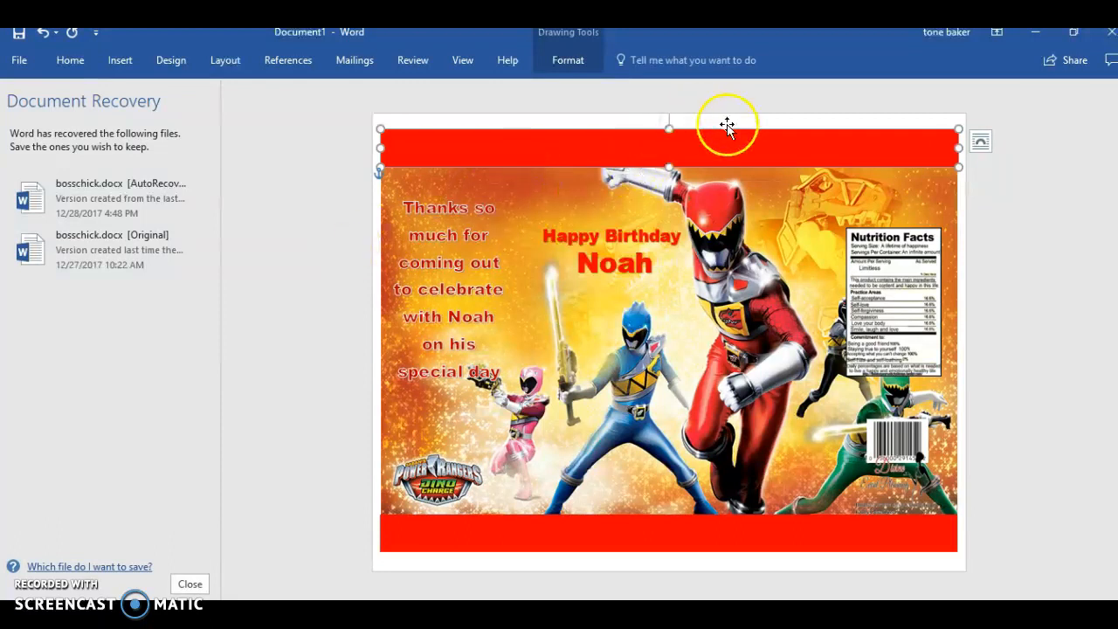
click(801, 216)
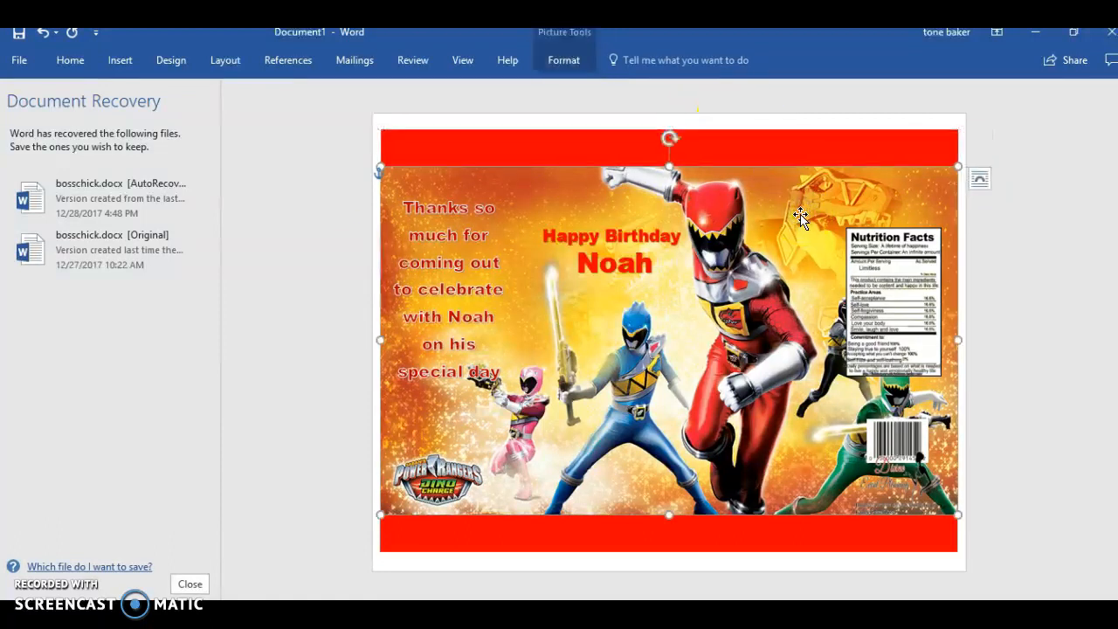
click(638, 262)
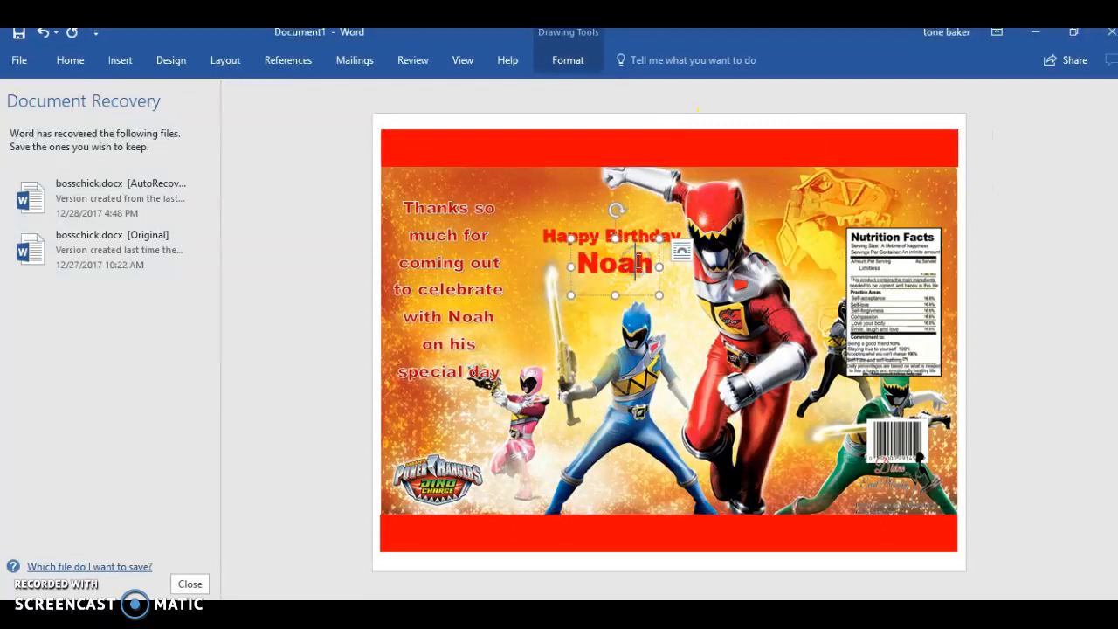
click(880, 332)
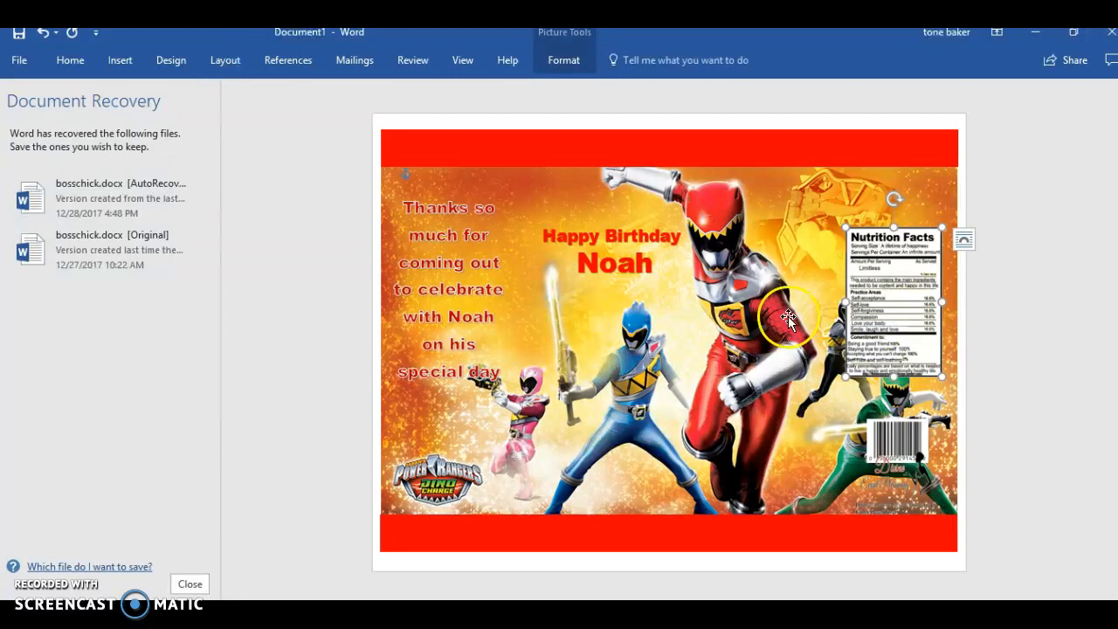
click(471, 375)
Switch to the Little Mermaid label in Publisher and select the small mermaid picture above its Nutrition Facts
mouse_move(539, 598)
click(486, 586)
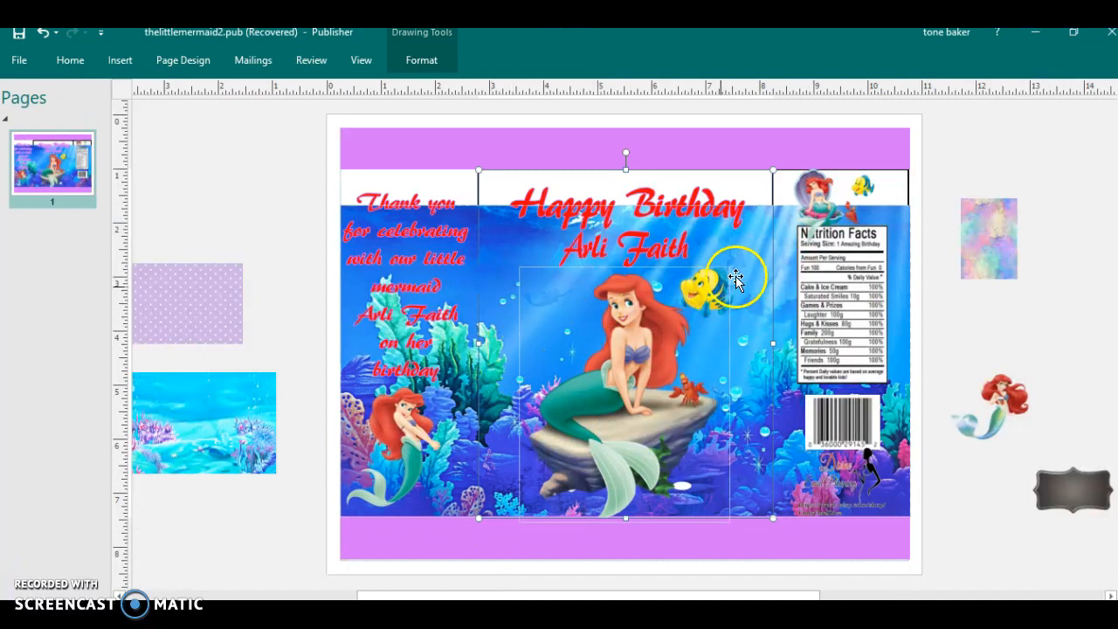
click(802, 217)
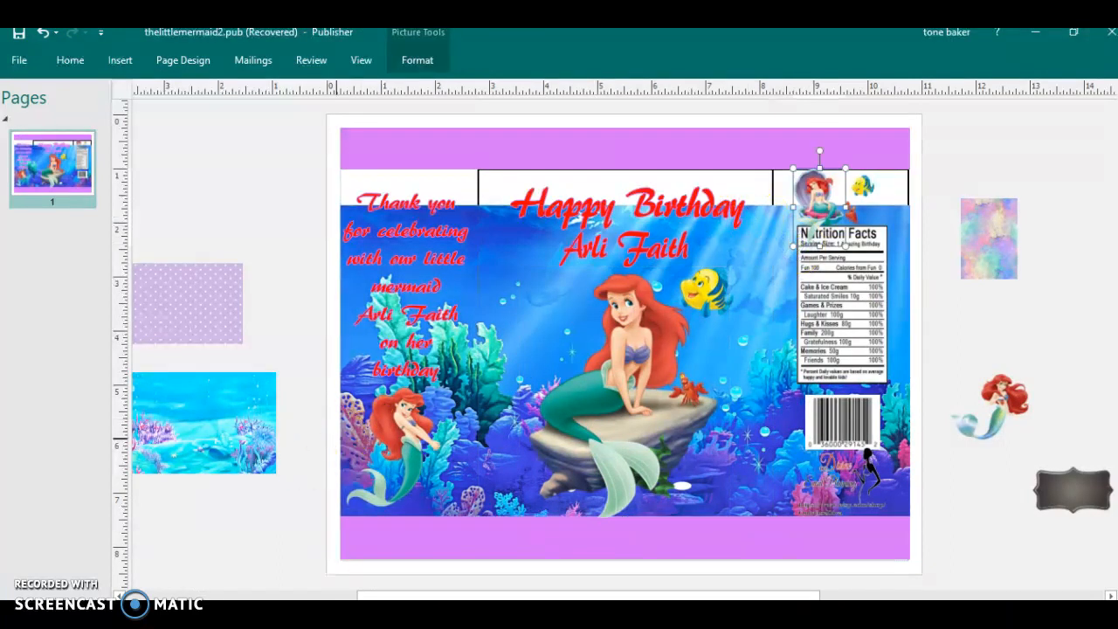